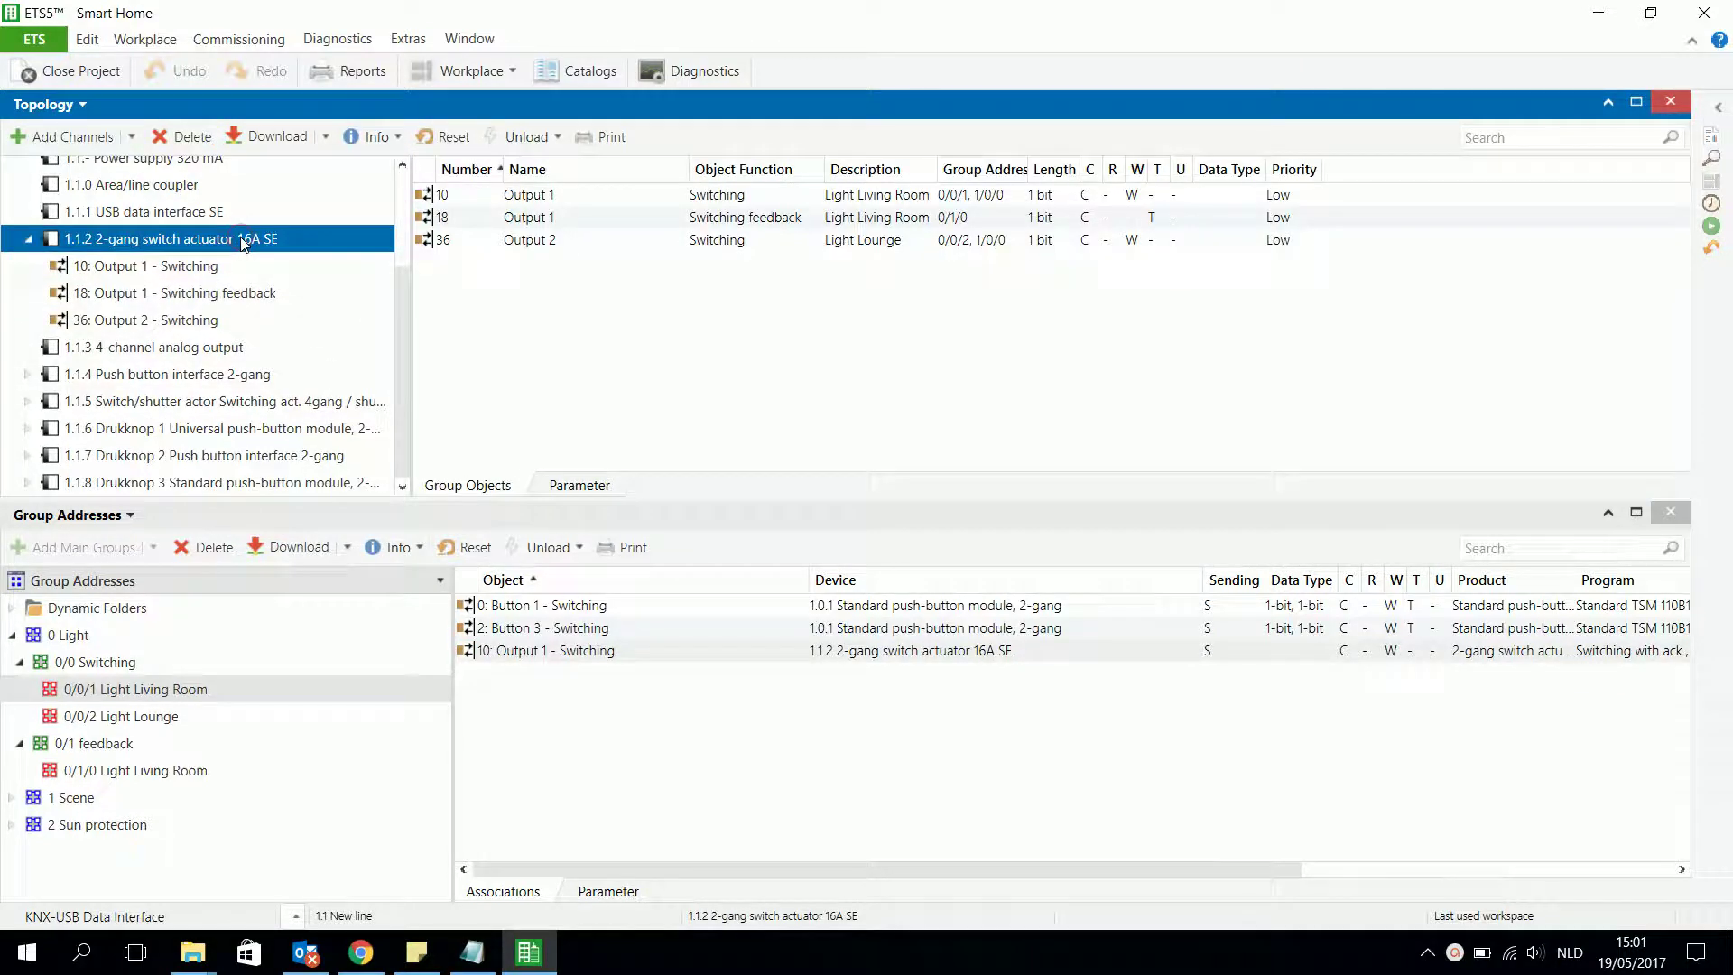
pyautogui.click(28, 238)
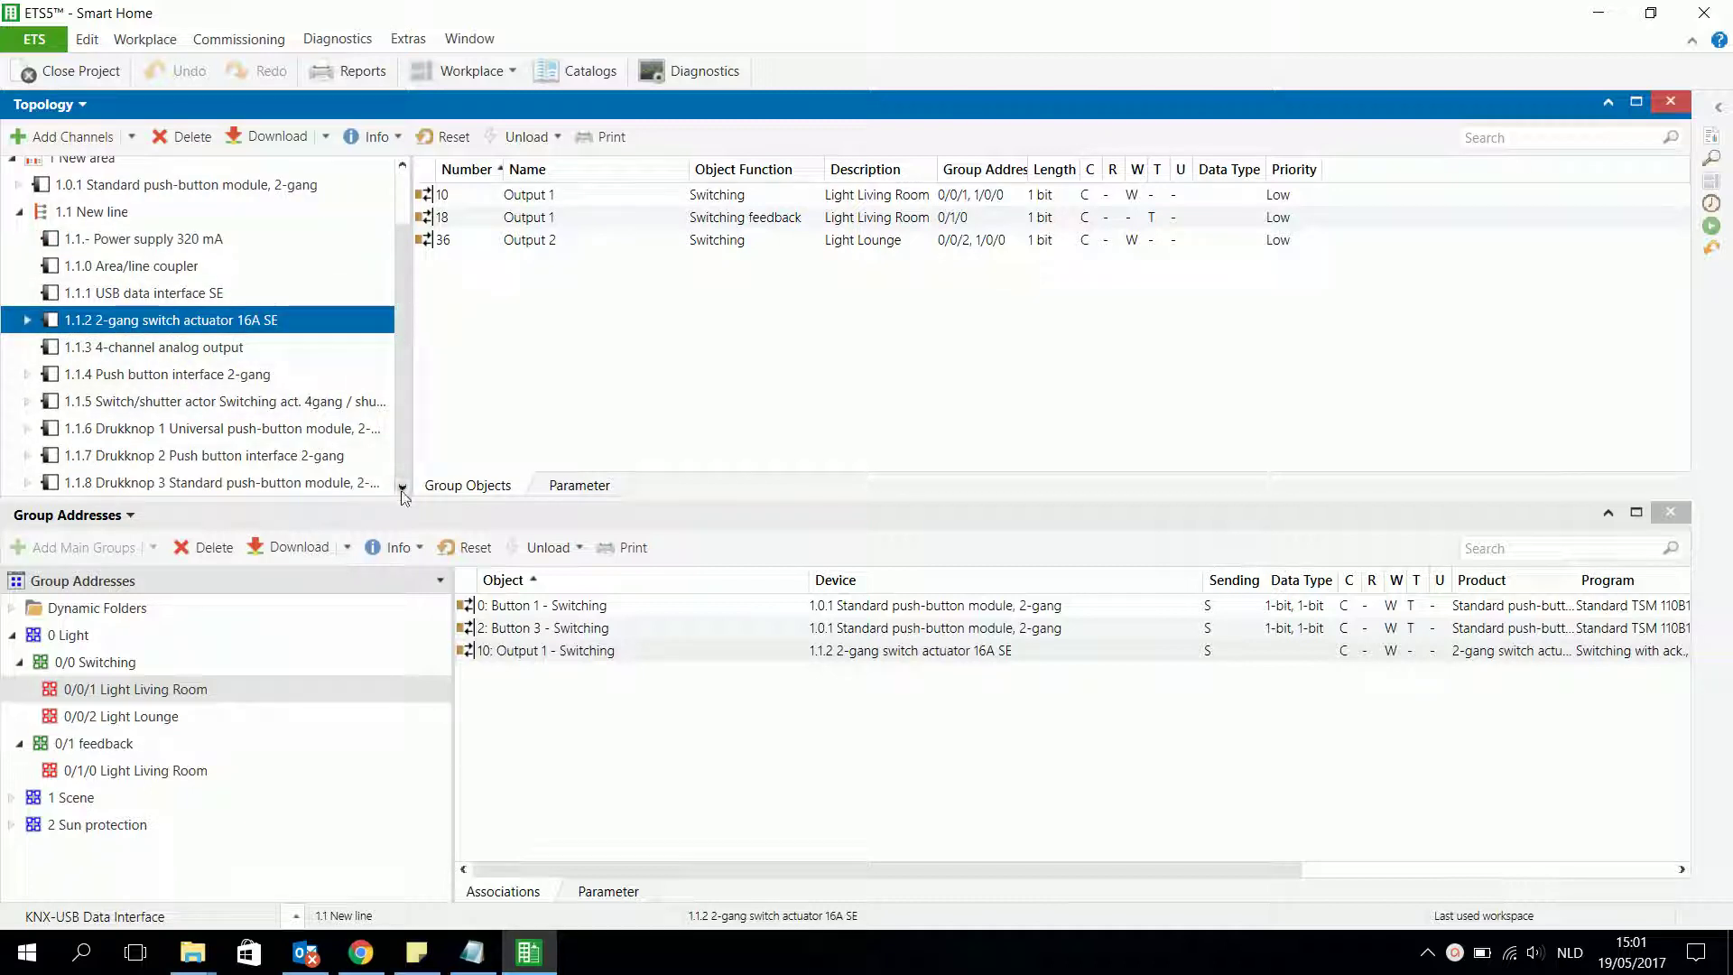
pyautogui.scroll(1, 407, 271)
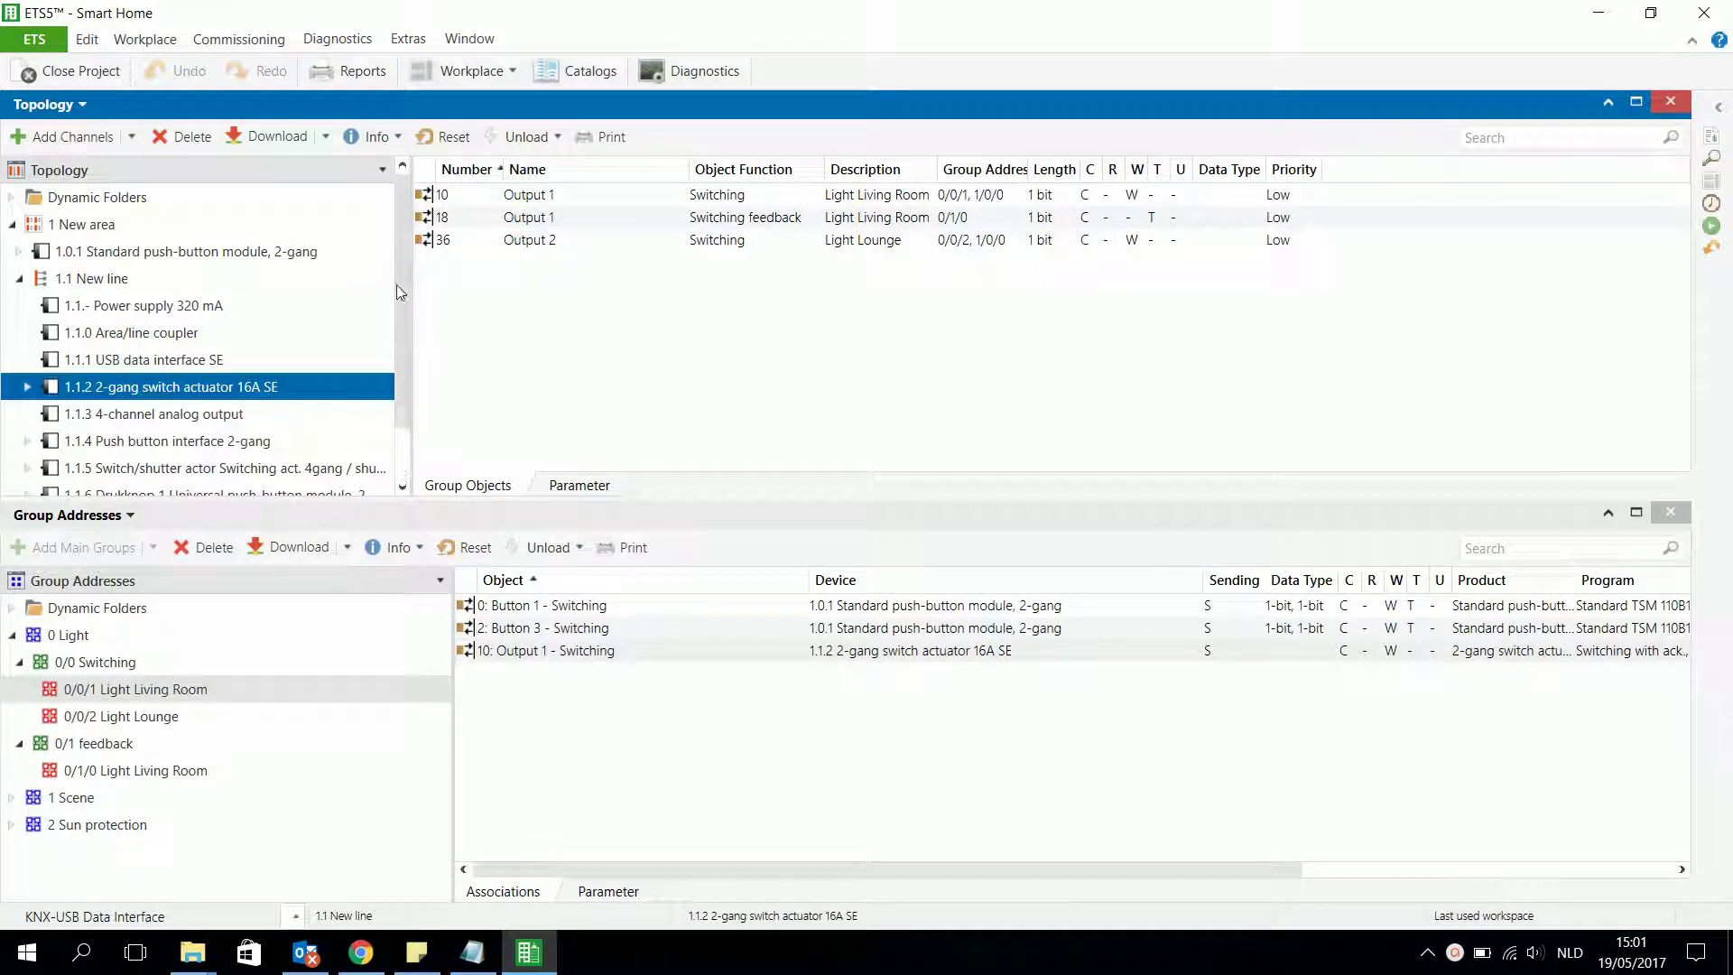
pyautogui.click(403, 456)
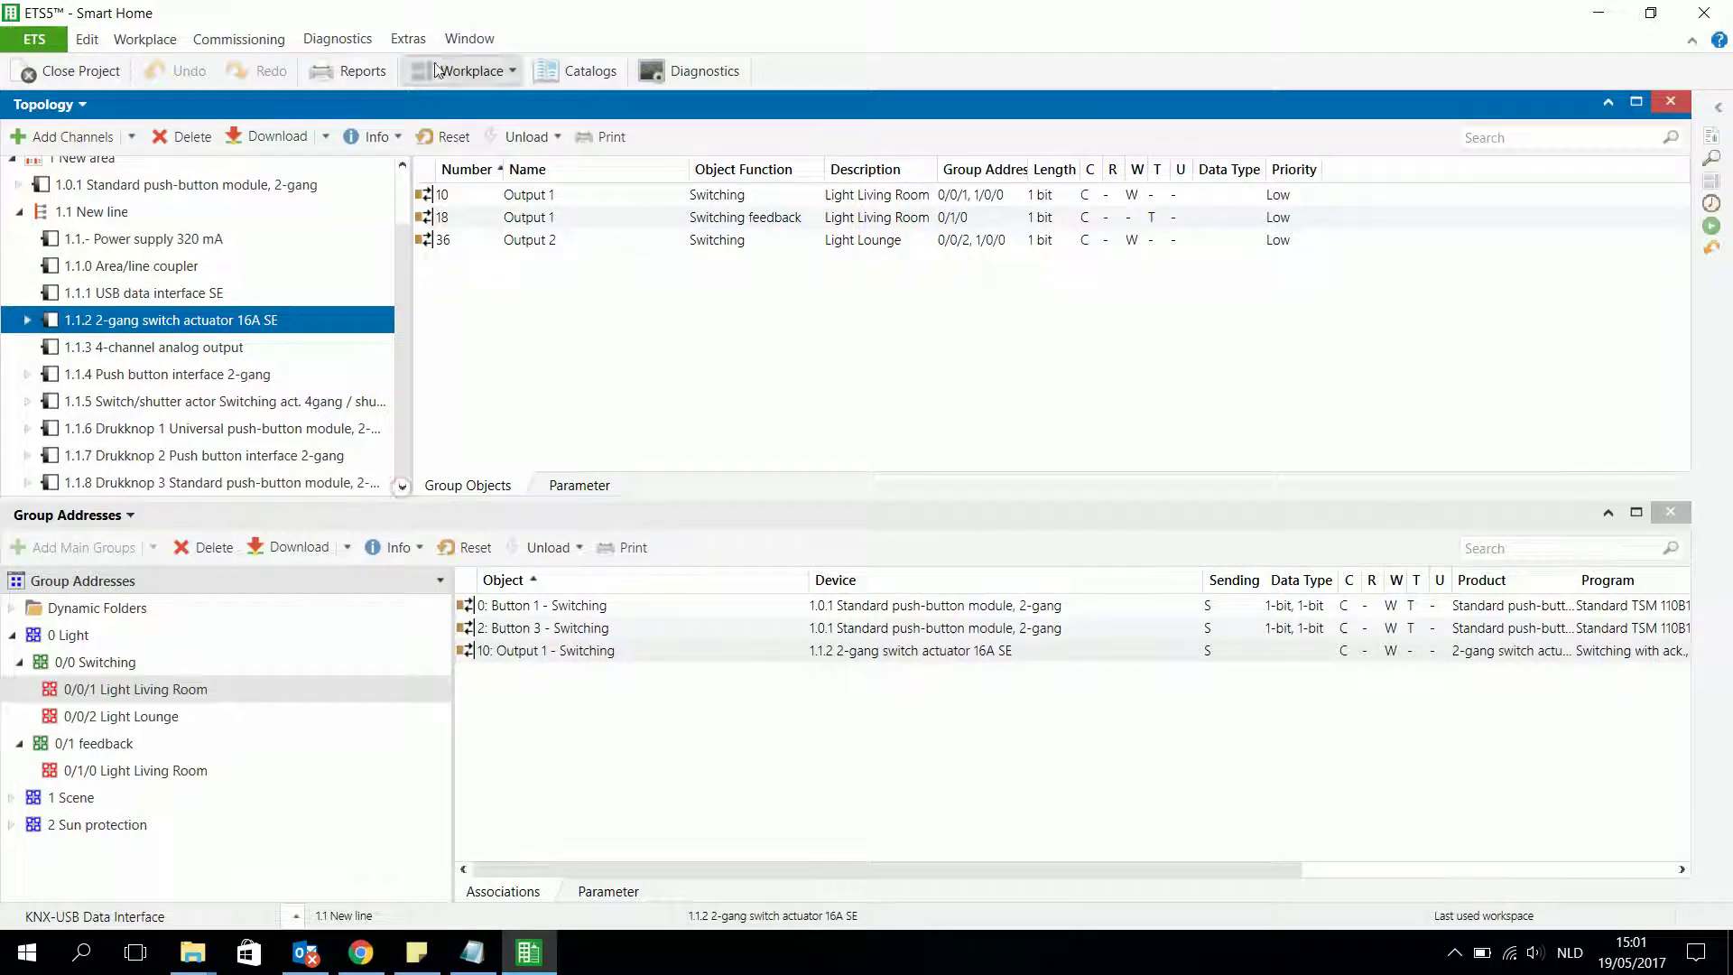
pyautogui.click(403, 168)
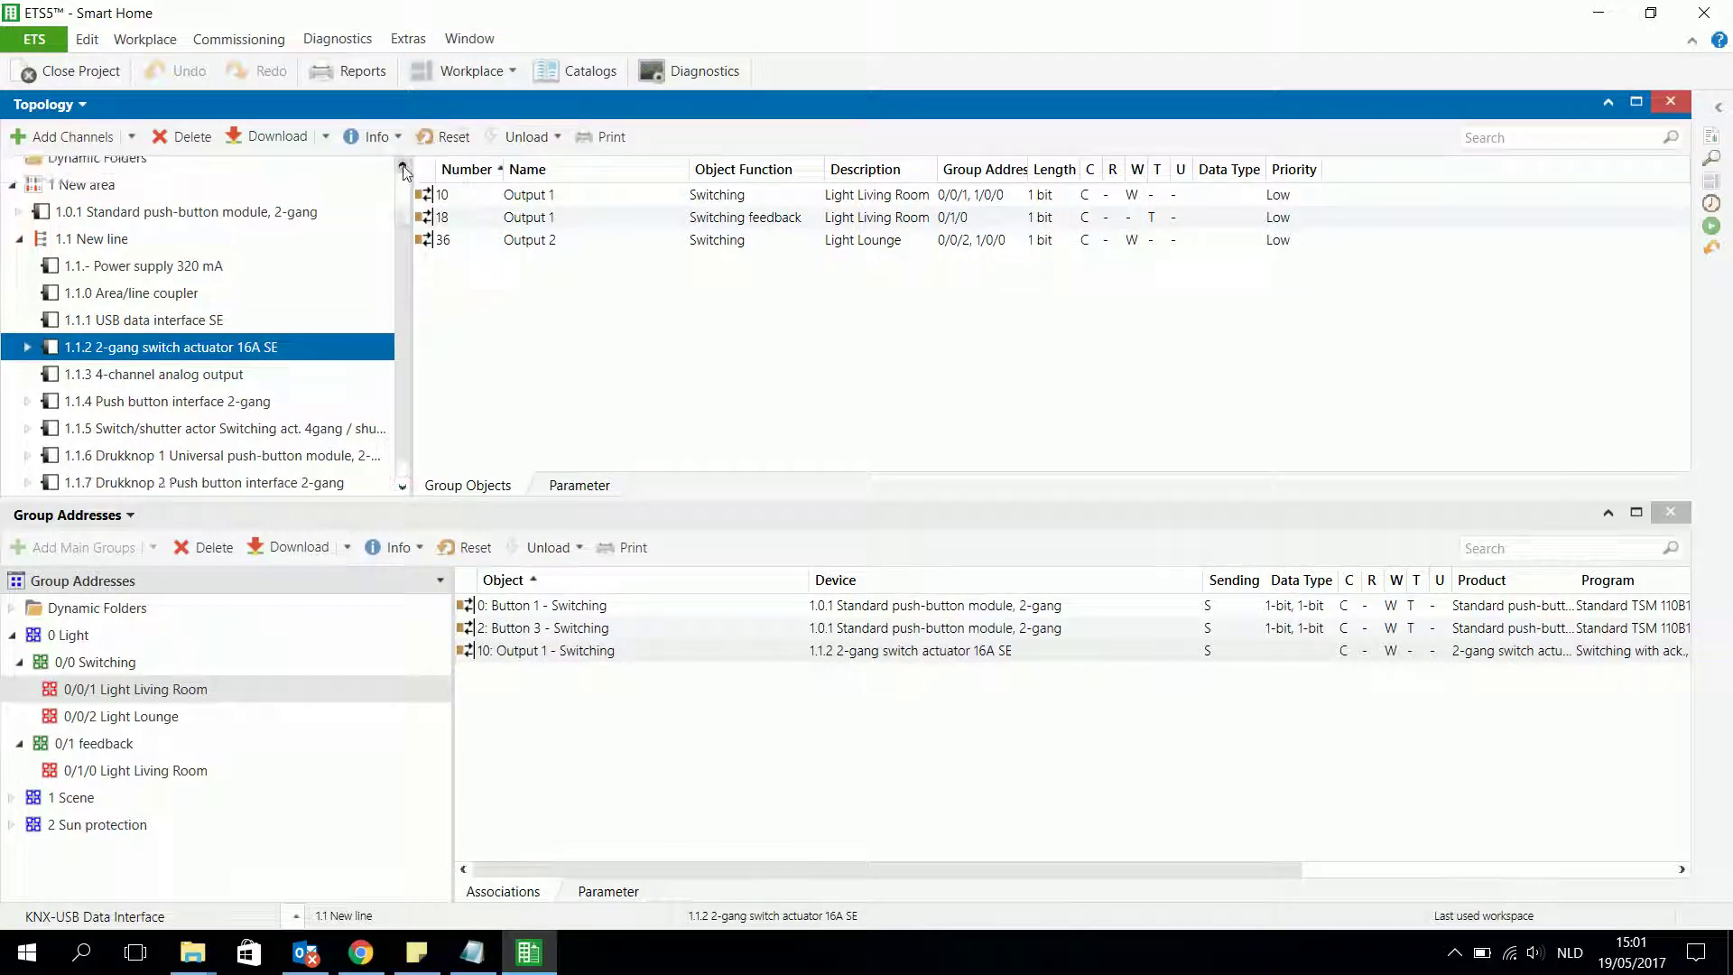
pyautogui.click(1453, 954)
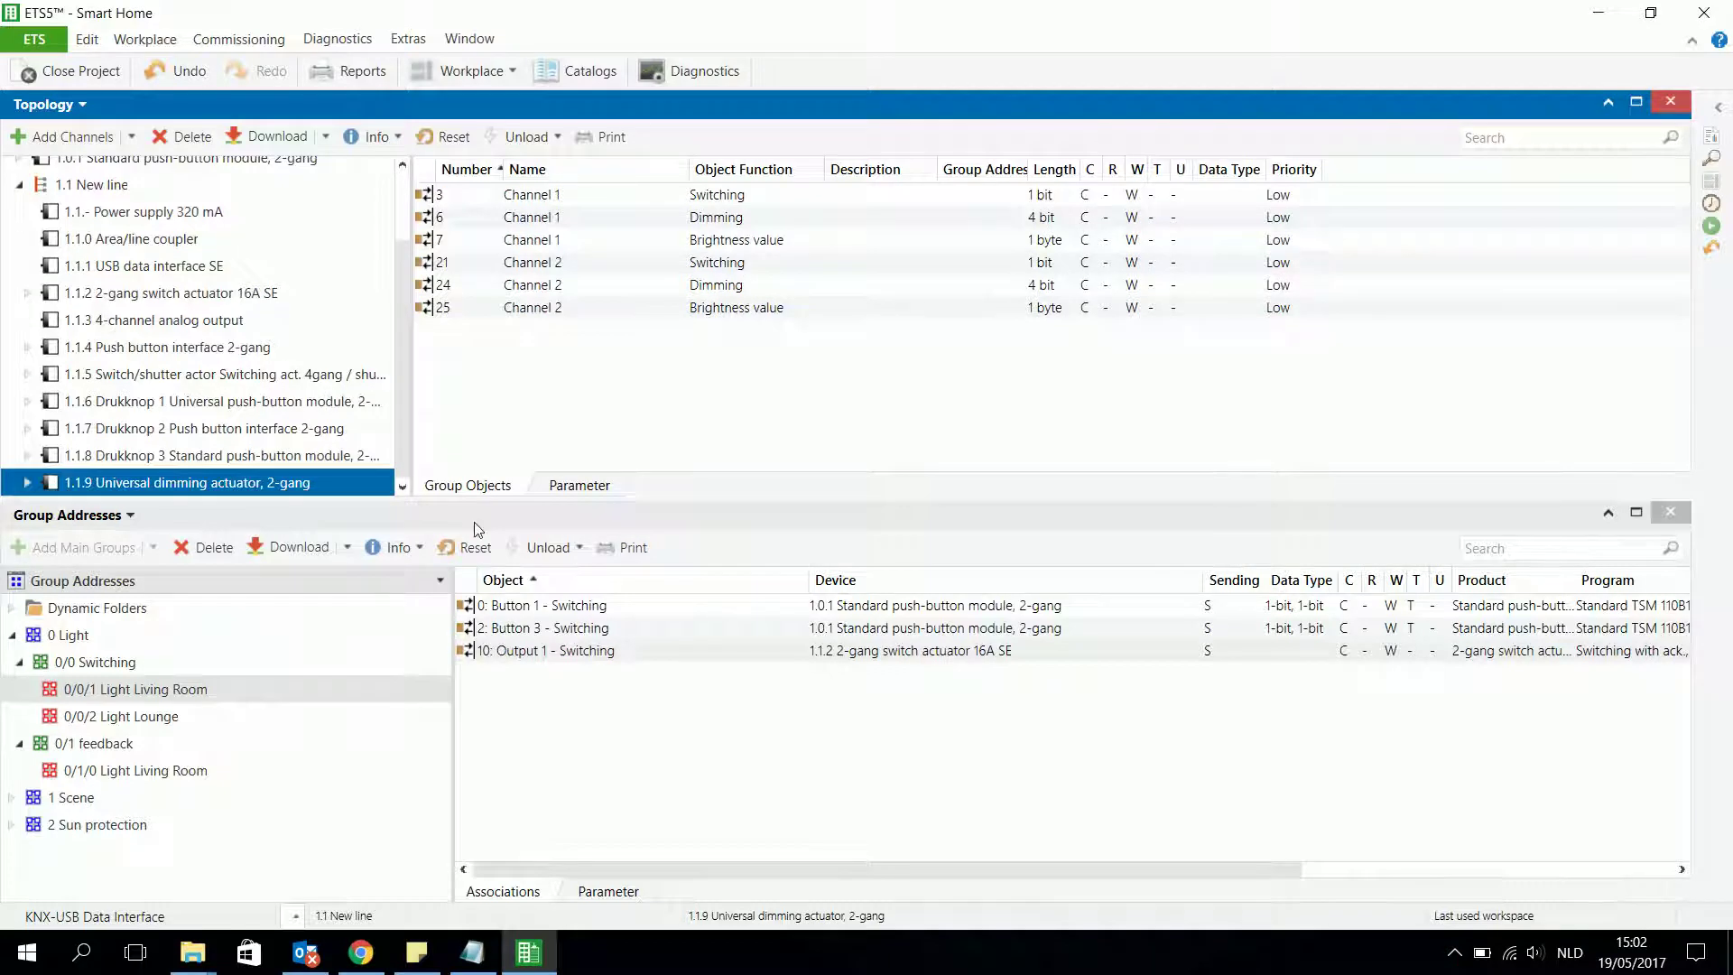
# Select the 1.1.9 dimming actuator's Channel 1 Switching and Channel 1 Dimming group objects.
pyautogui.click(569, 202)
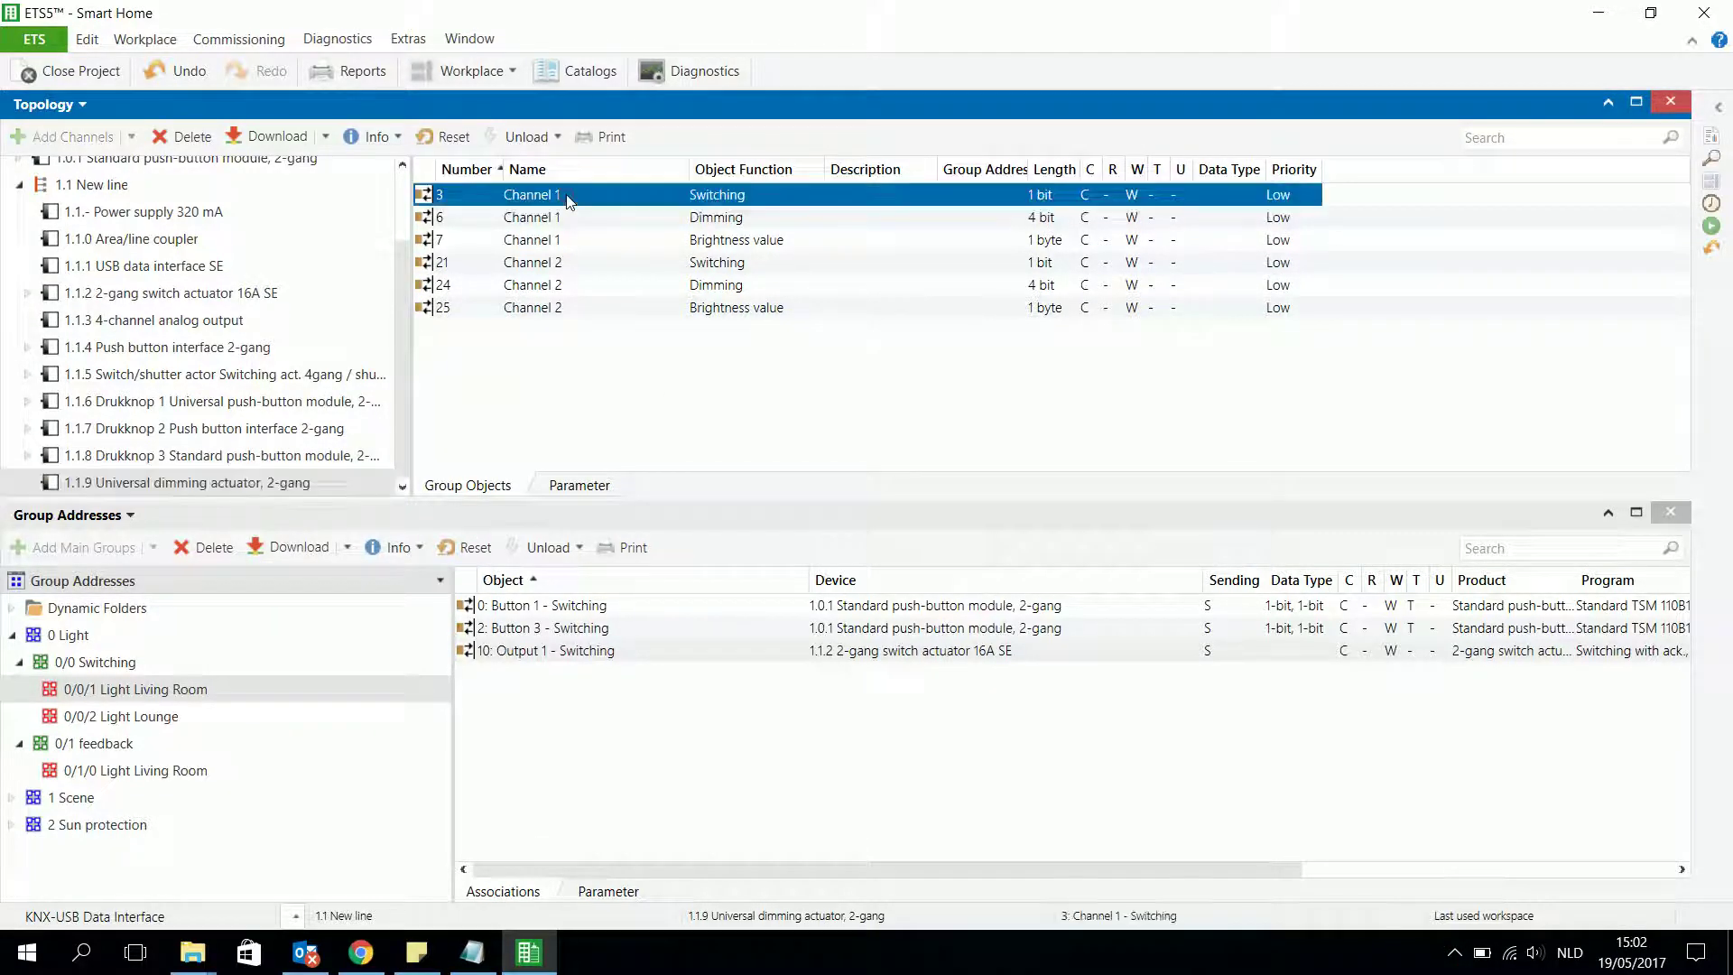
pyautogui.click(718, 224)
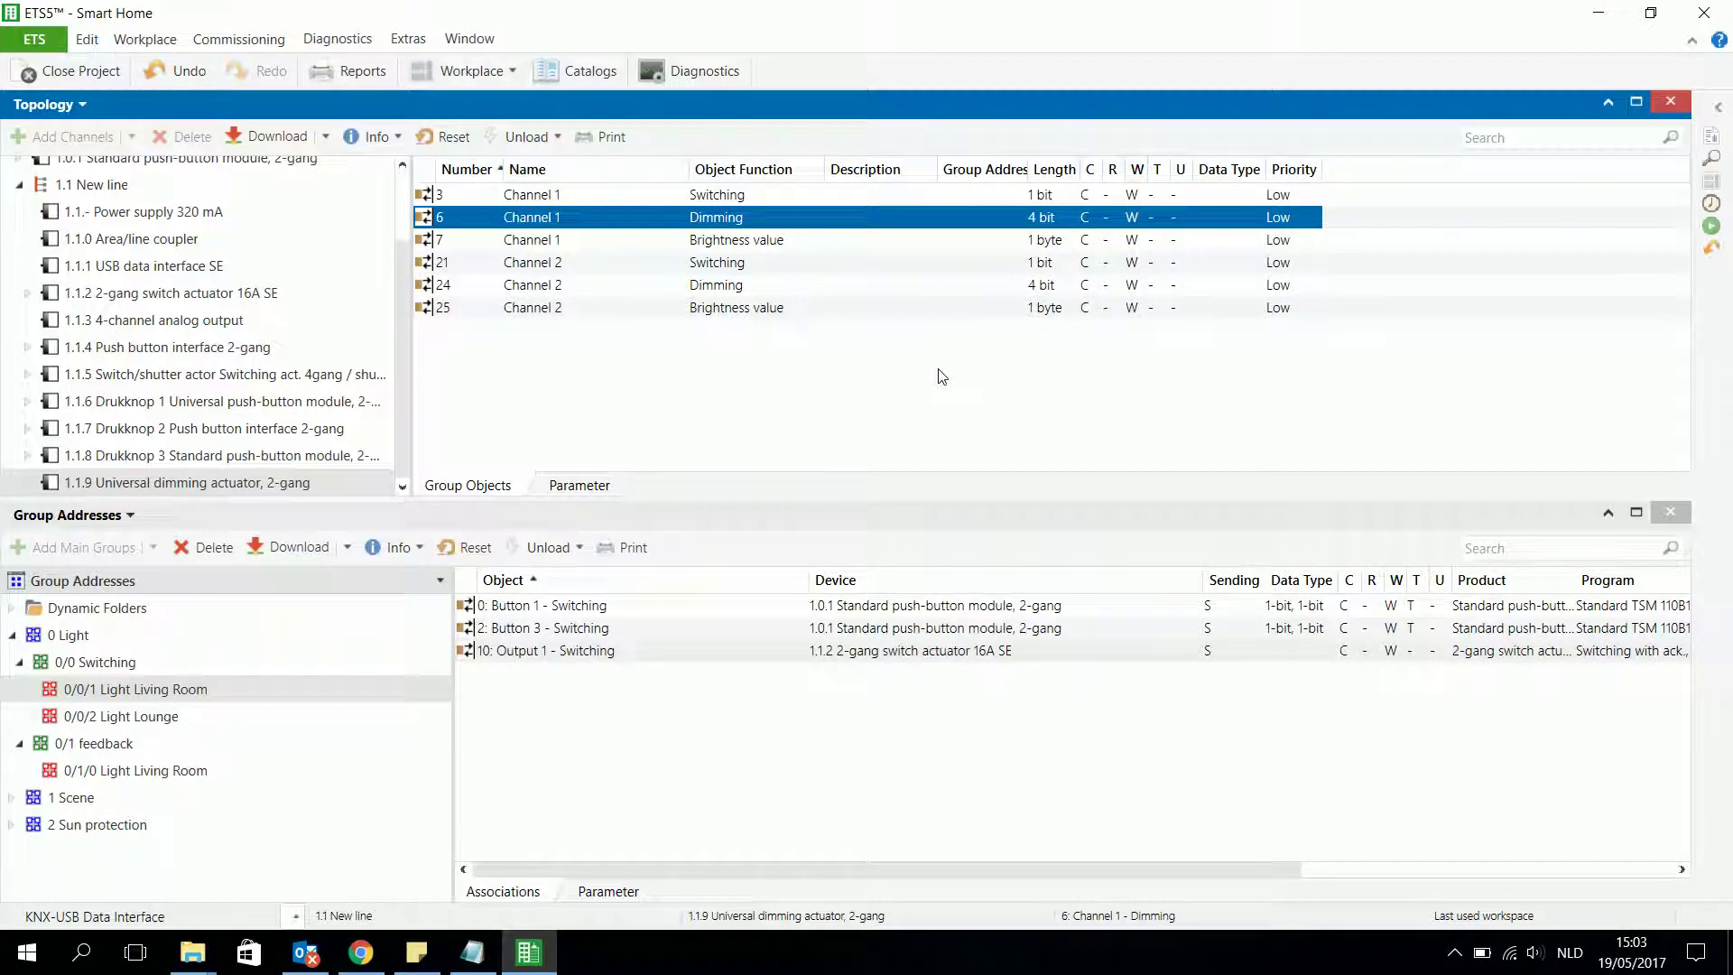
# Unlink the switch actuator's 10: Output 1 from 0/0/1 Light Living Room.
pyautogui.click(561, 656)
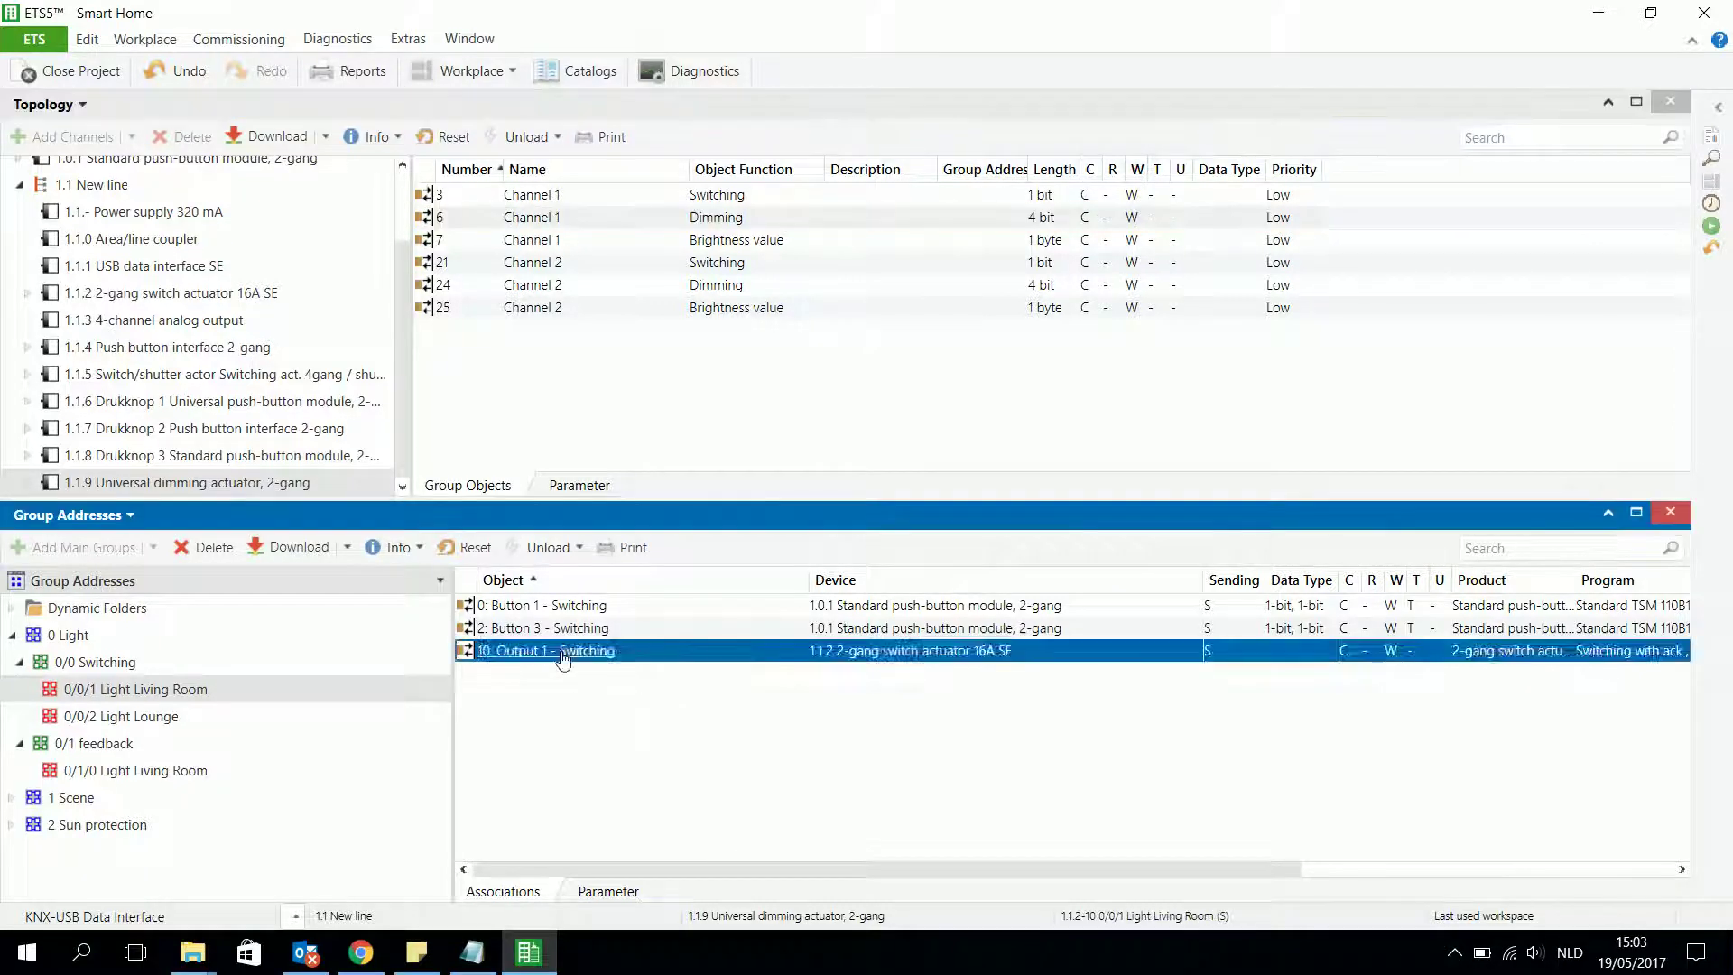
pyautogui.rightClick(562, 656)
pyautogui.click(625, 692)
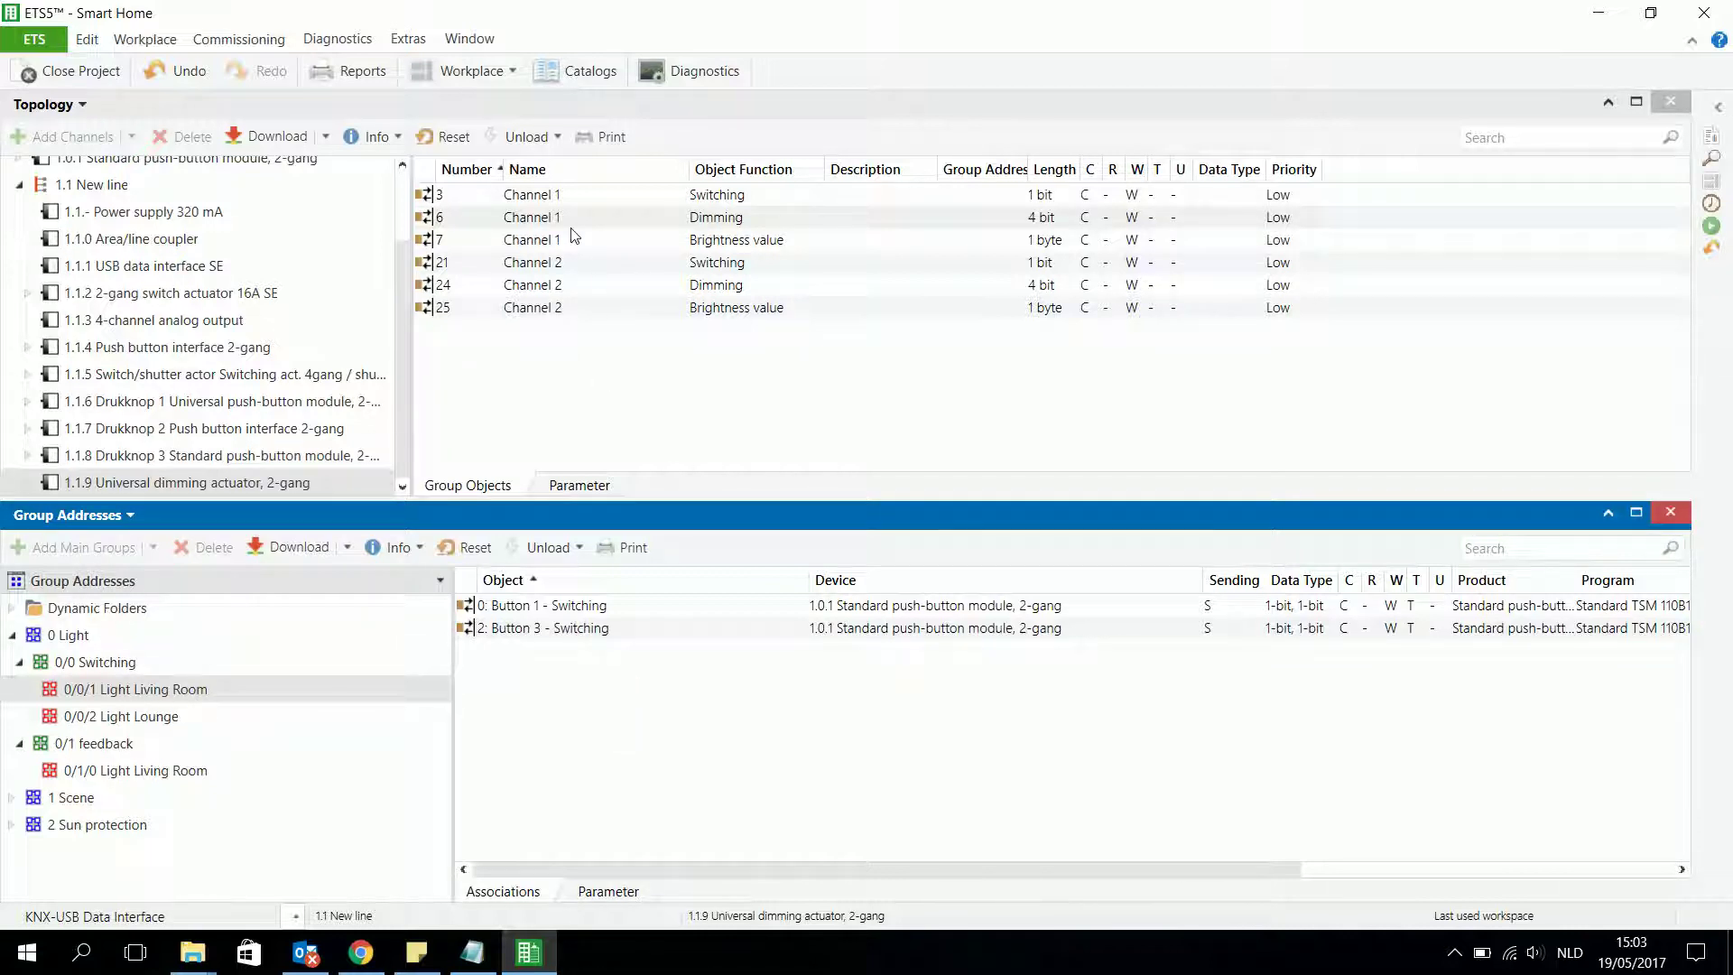
# Link the dimming actuator's Channel 1 Switching to 0/0/1, then jump to the push-button's Button 1 object.
pyautogui.click(542, 200)
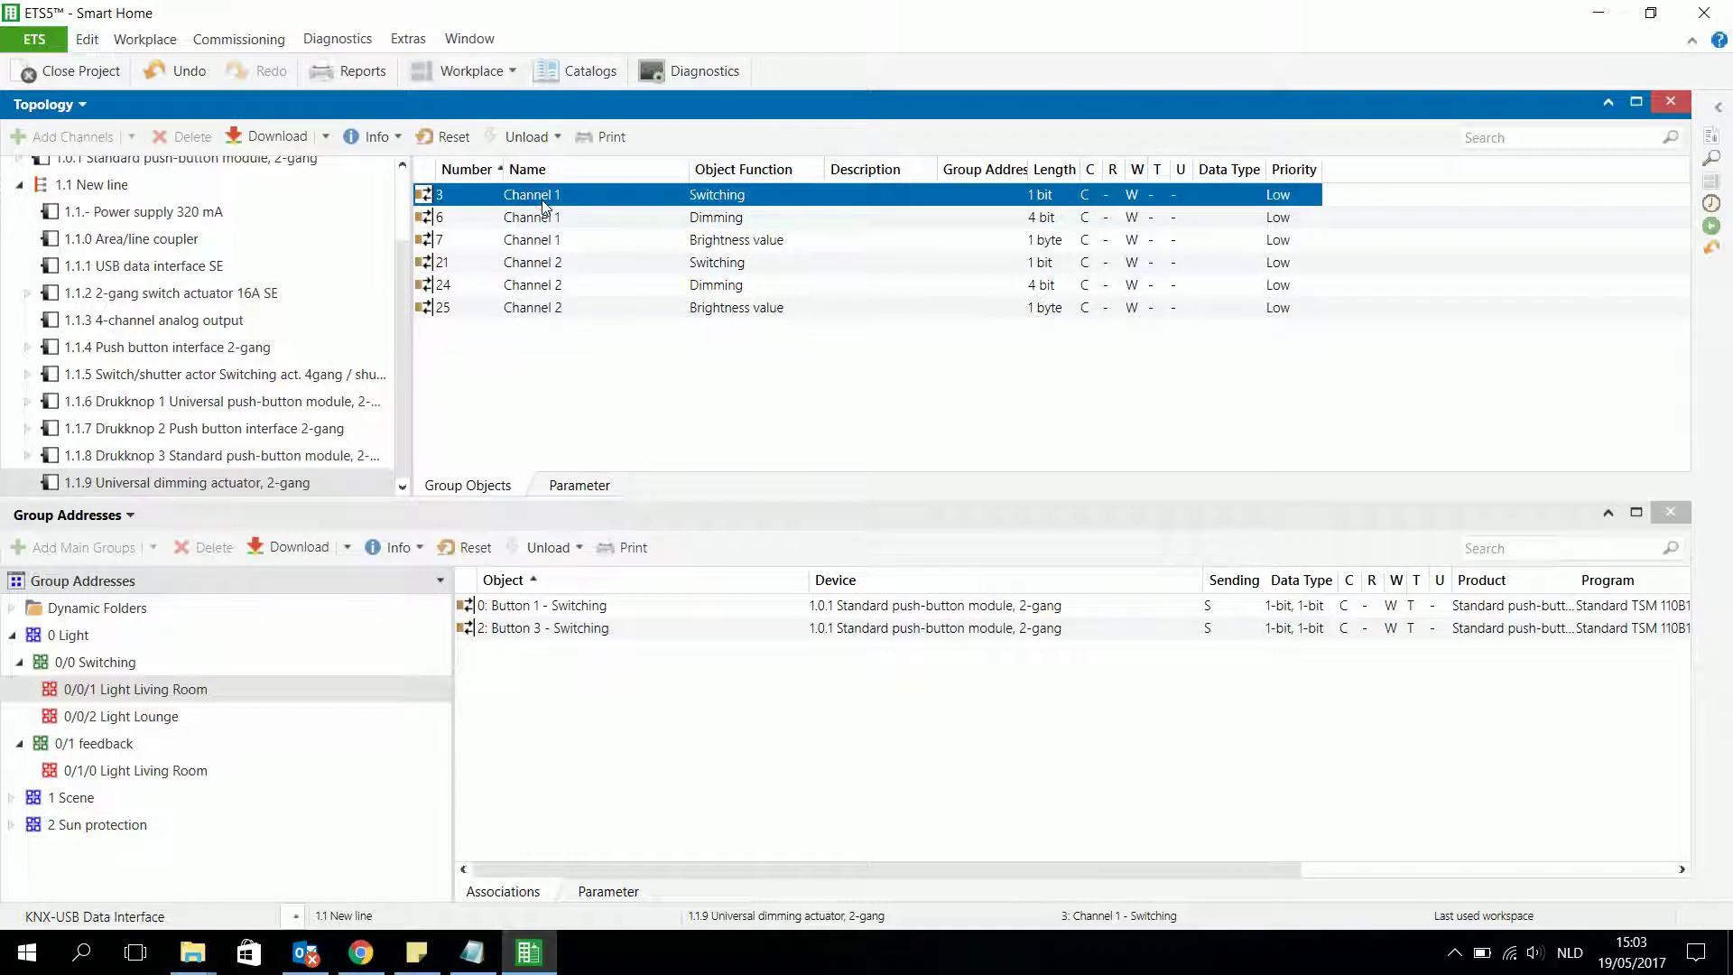
pyautogui.moveTo(542, 206); pyautogui.dragTo(583, 722)
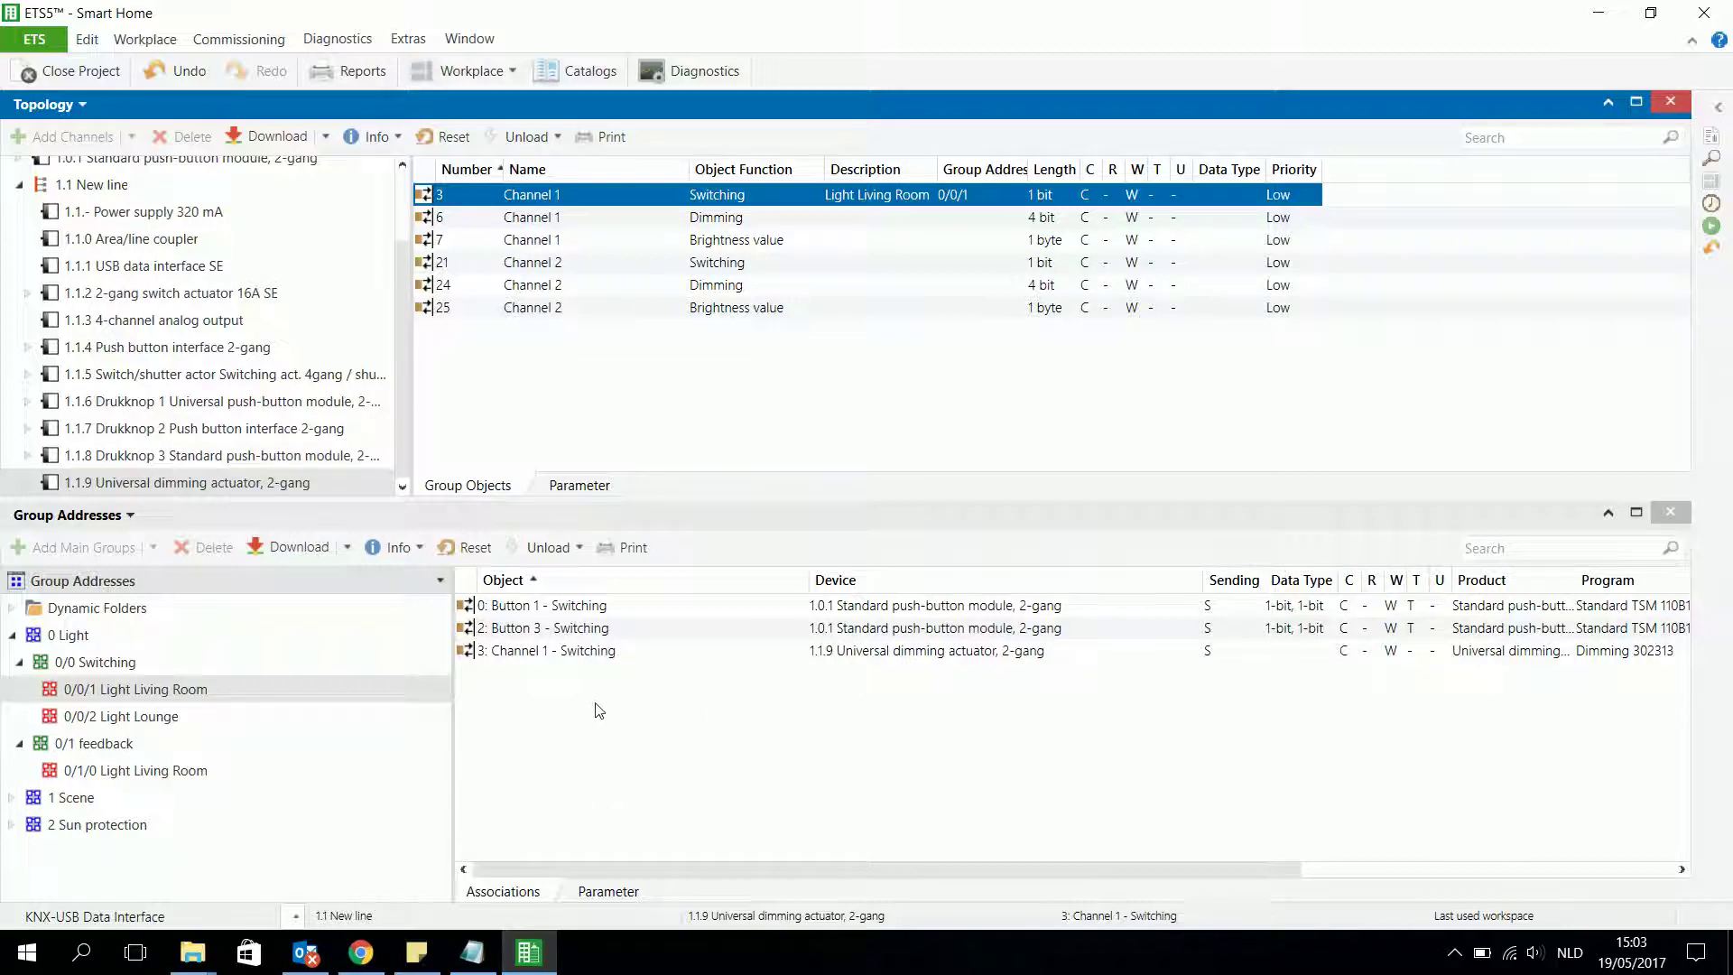
pyautogui.rightClick(530, 605)
pyautogui.click(587, 621)
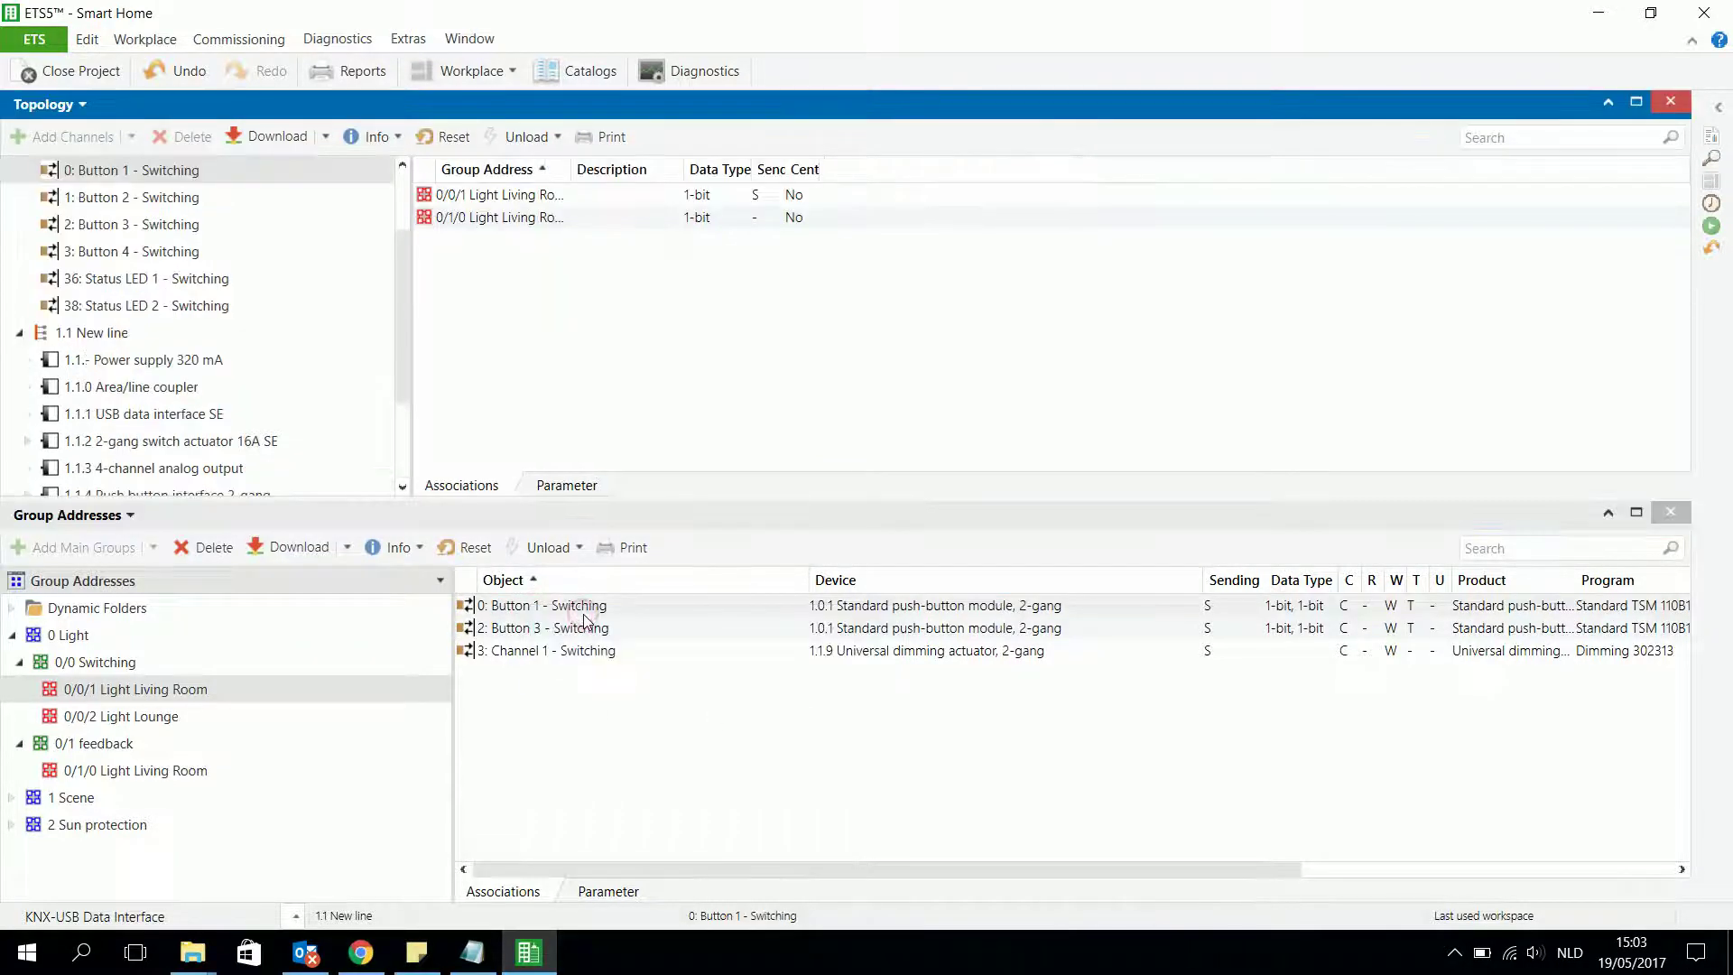
# Show the 1.0.1 push-button module's Button 1 links and its Button 1 parameter page.
pyautogui.click(401, 169)
pyautogui.click(273, 230)
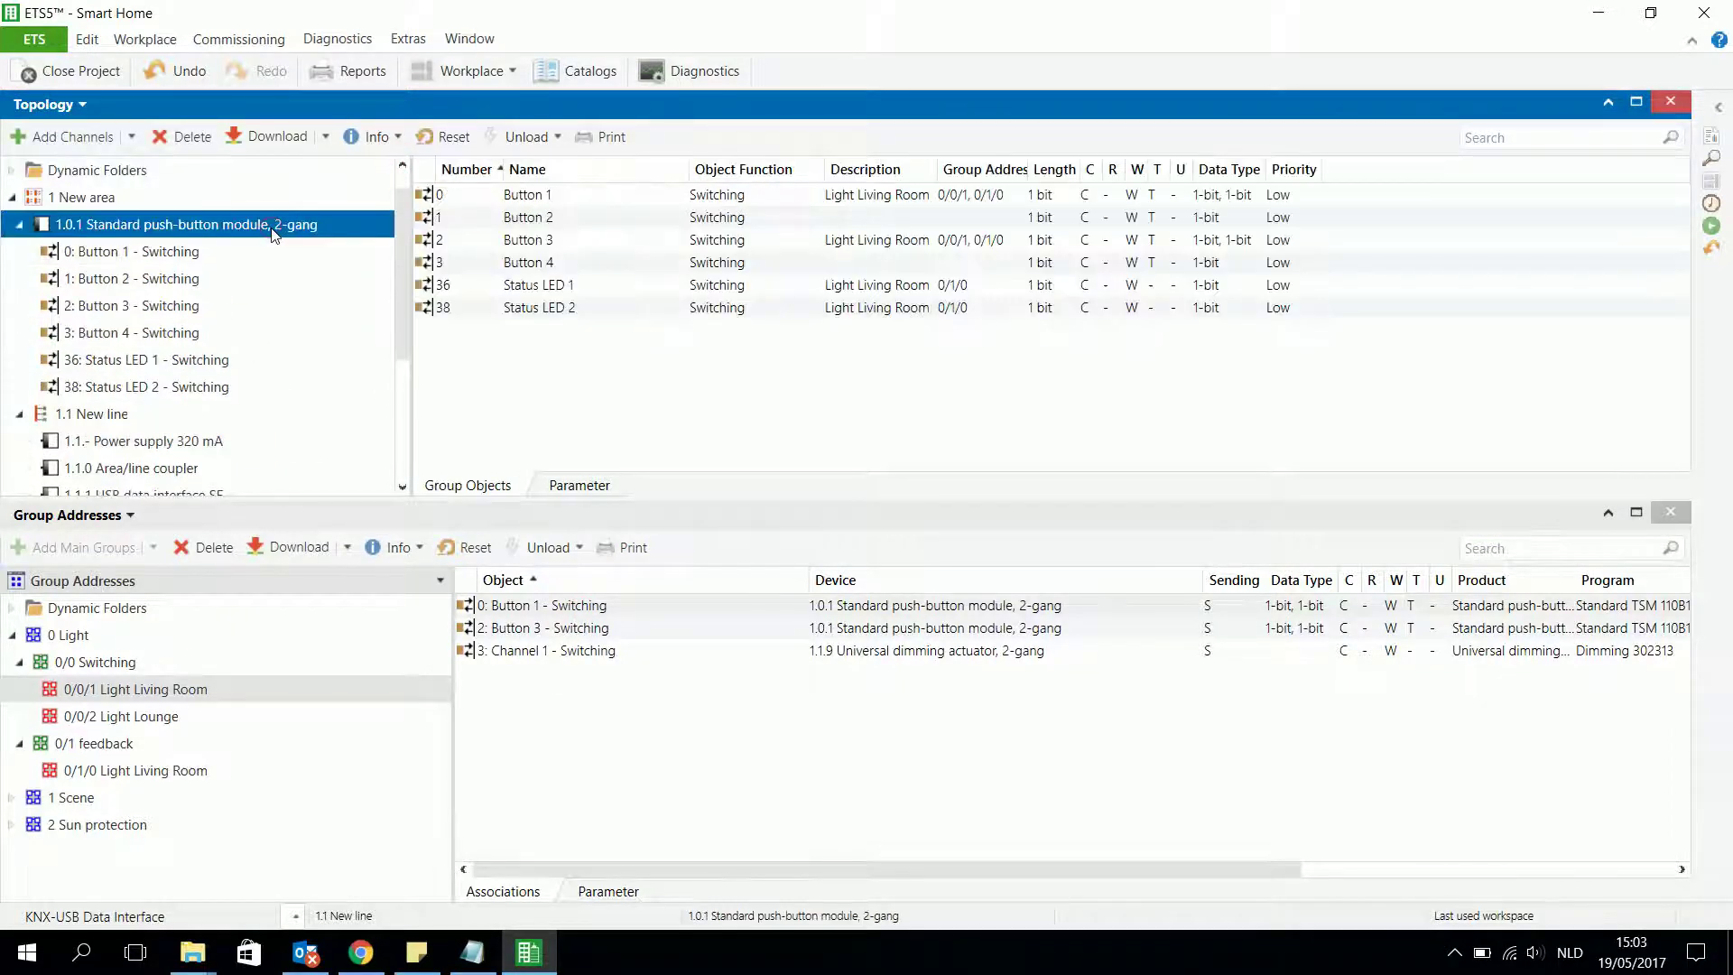
pyautogui.click(152, 254)
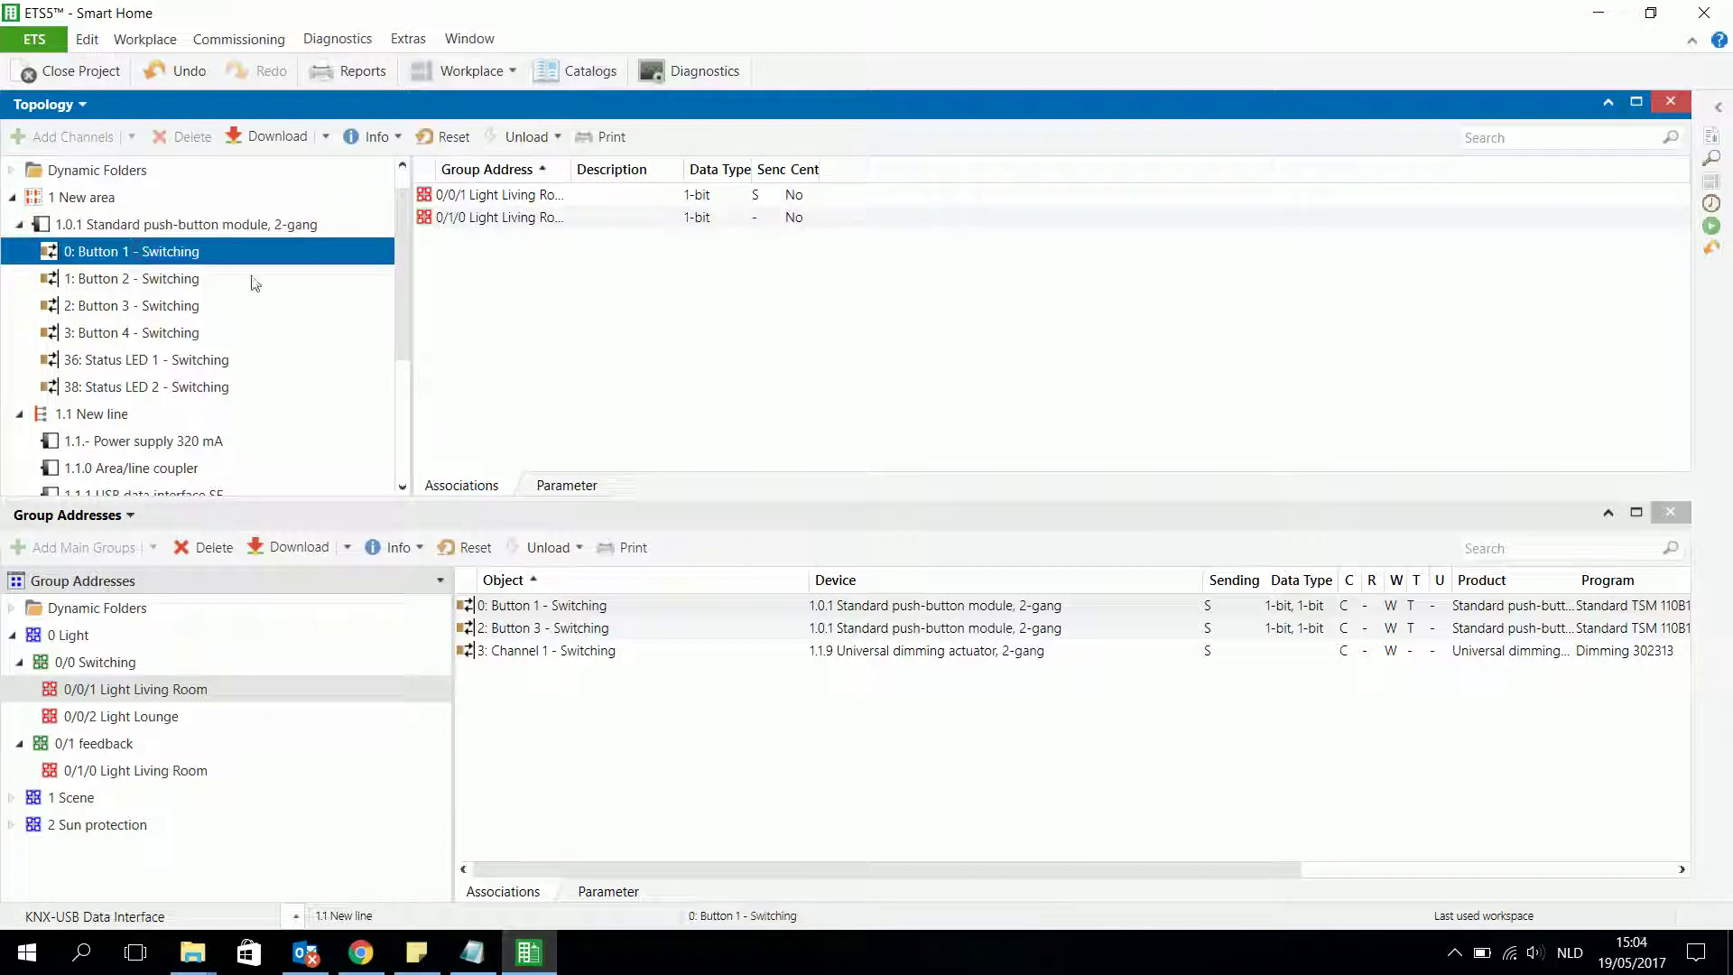
pyautogui.click(566, 487)
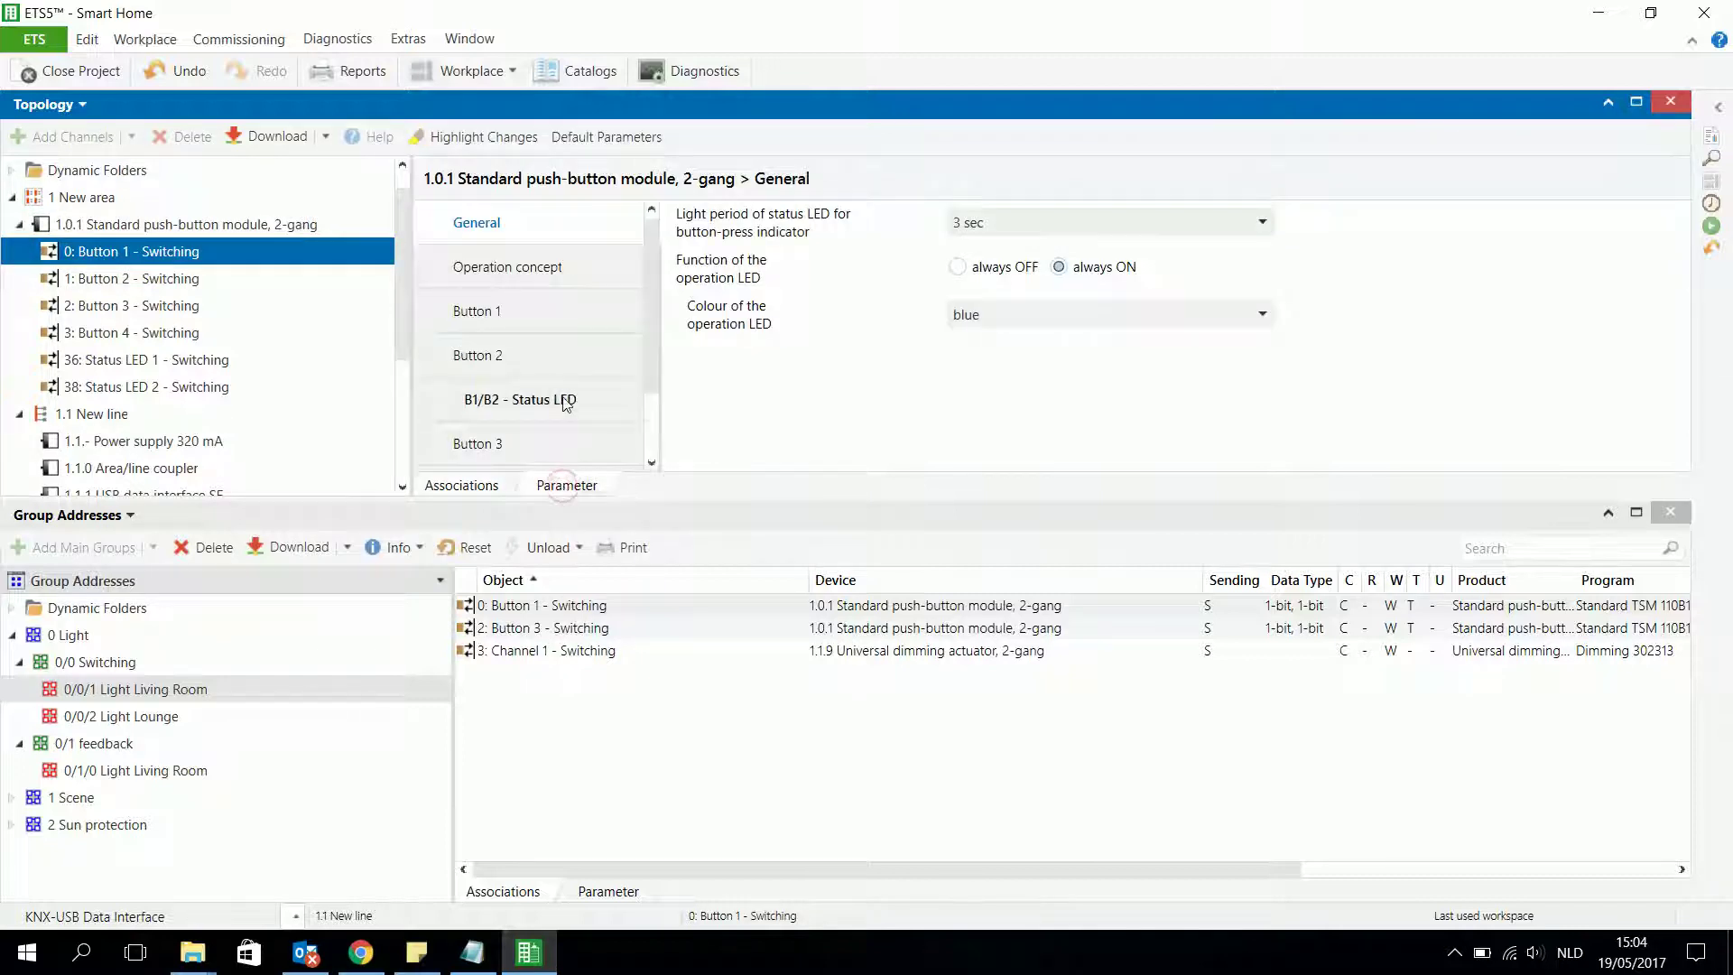
pyautogui.click(469, 312)
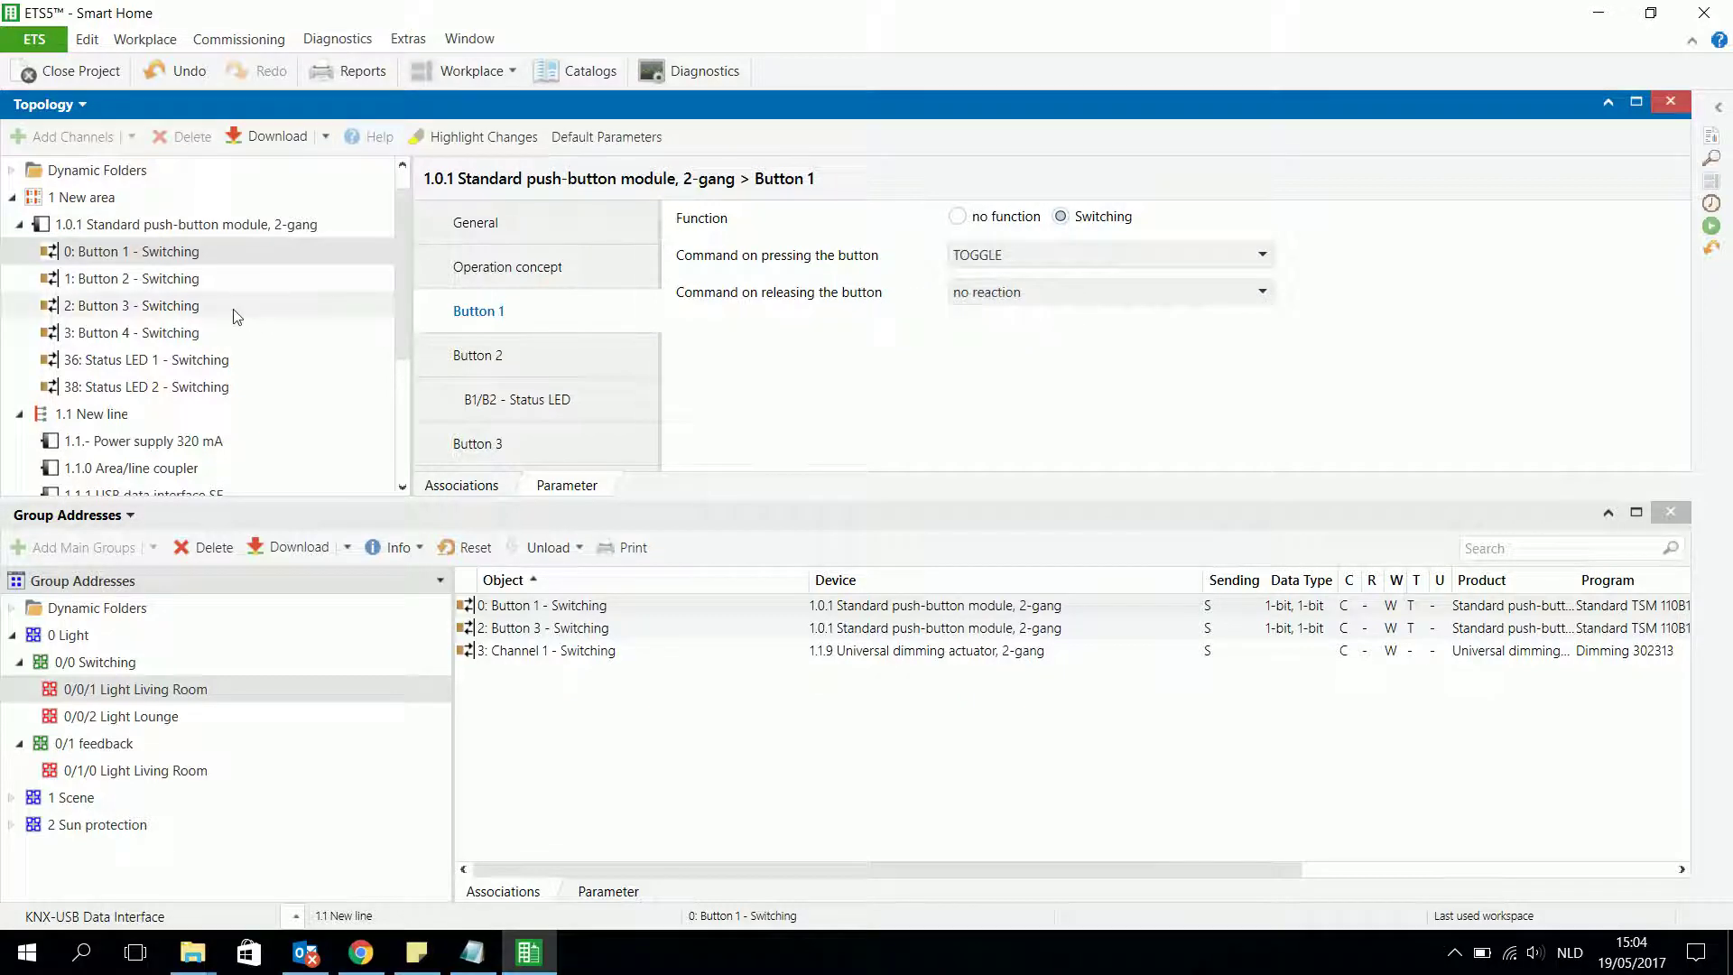
# Unlink Button 3 and Button 1 from 0/0/1 Light Living Room.
pyautogui.rightClick(549, 631)
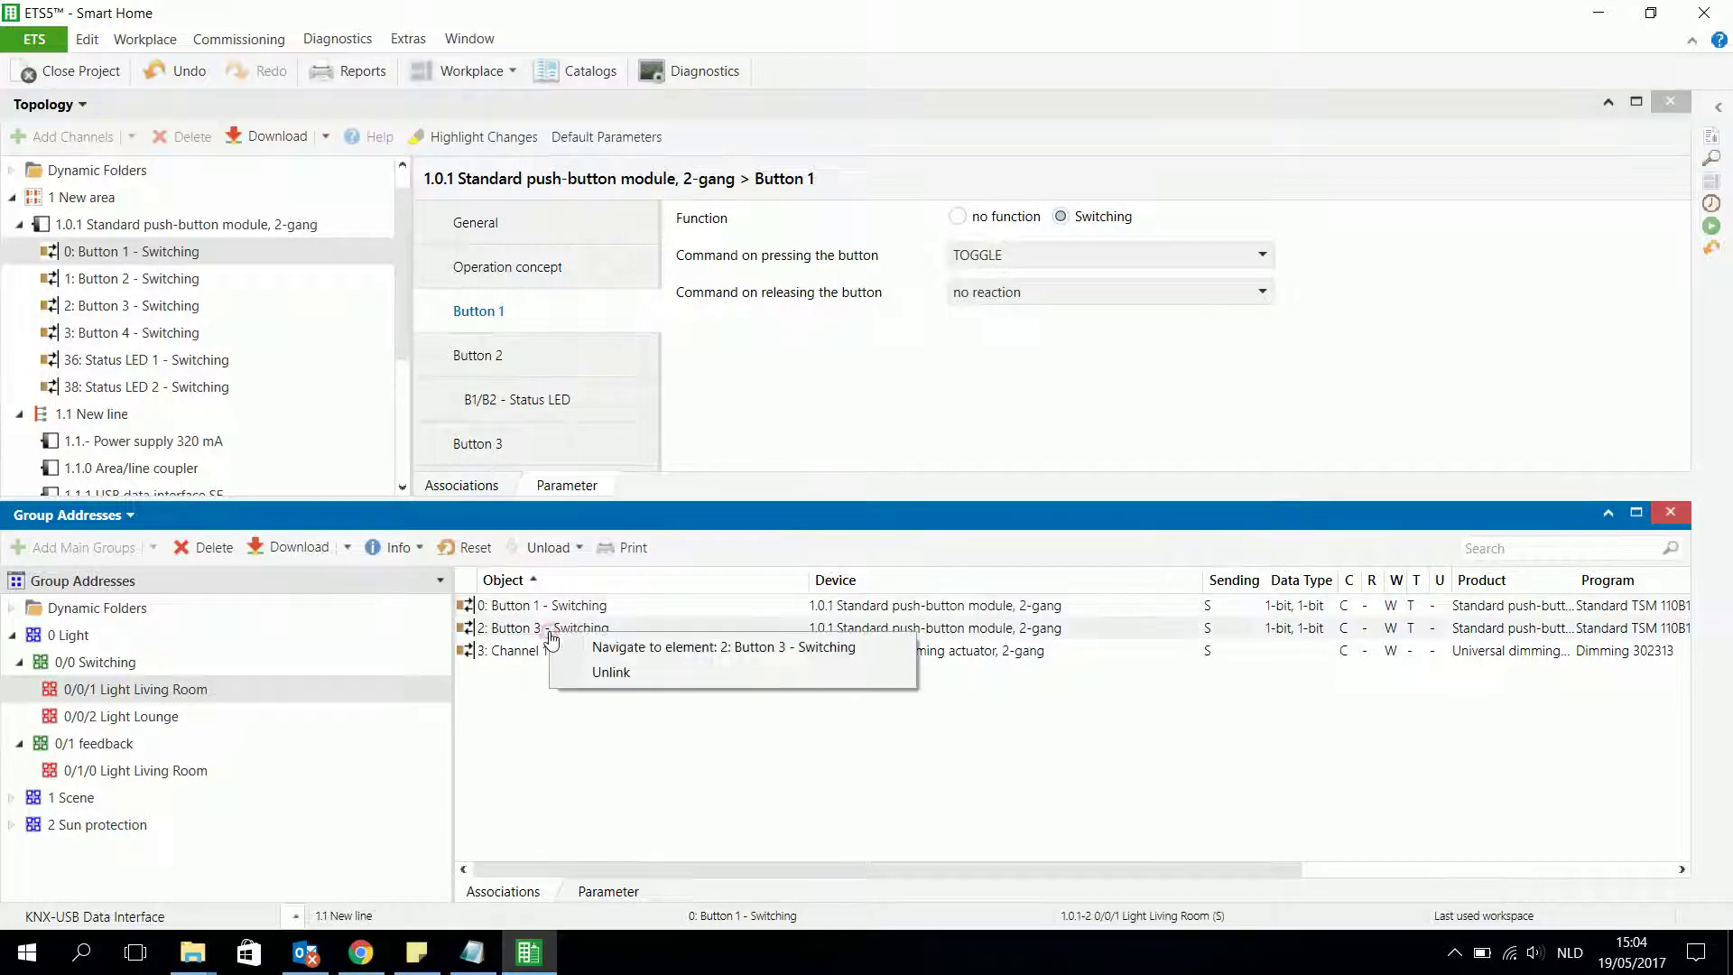
pyautogui.click(612, 673)
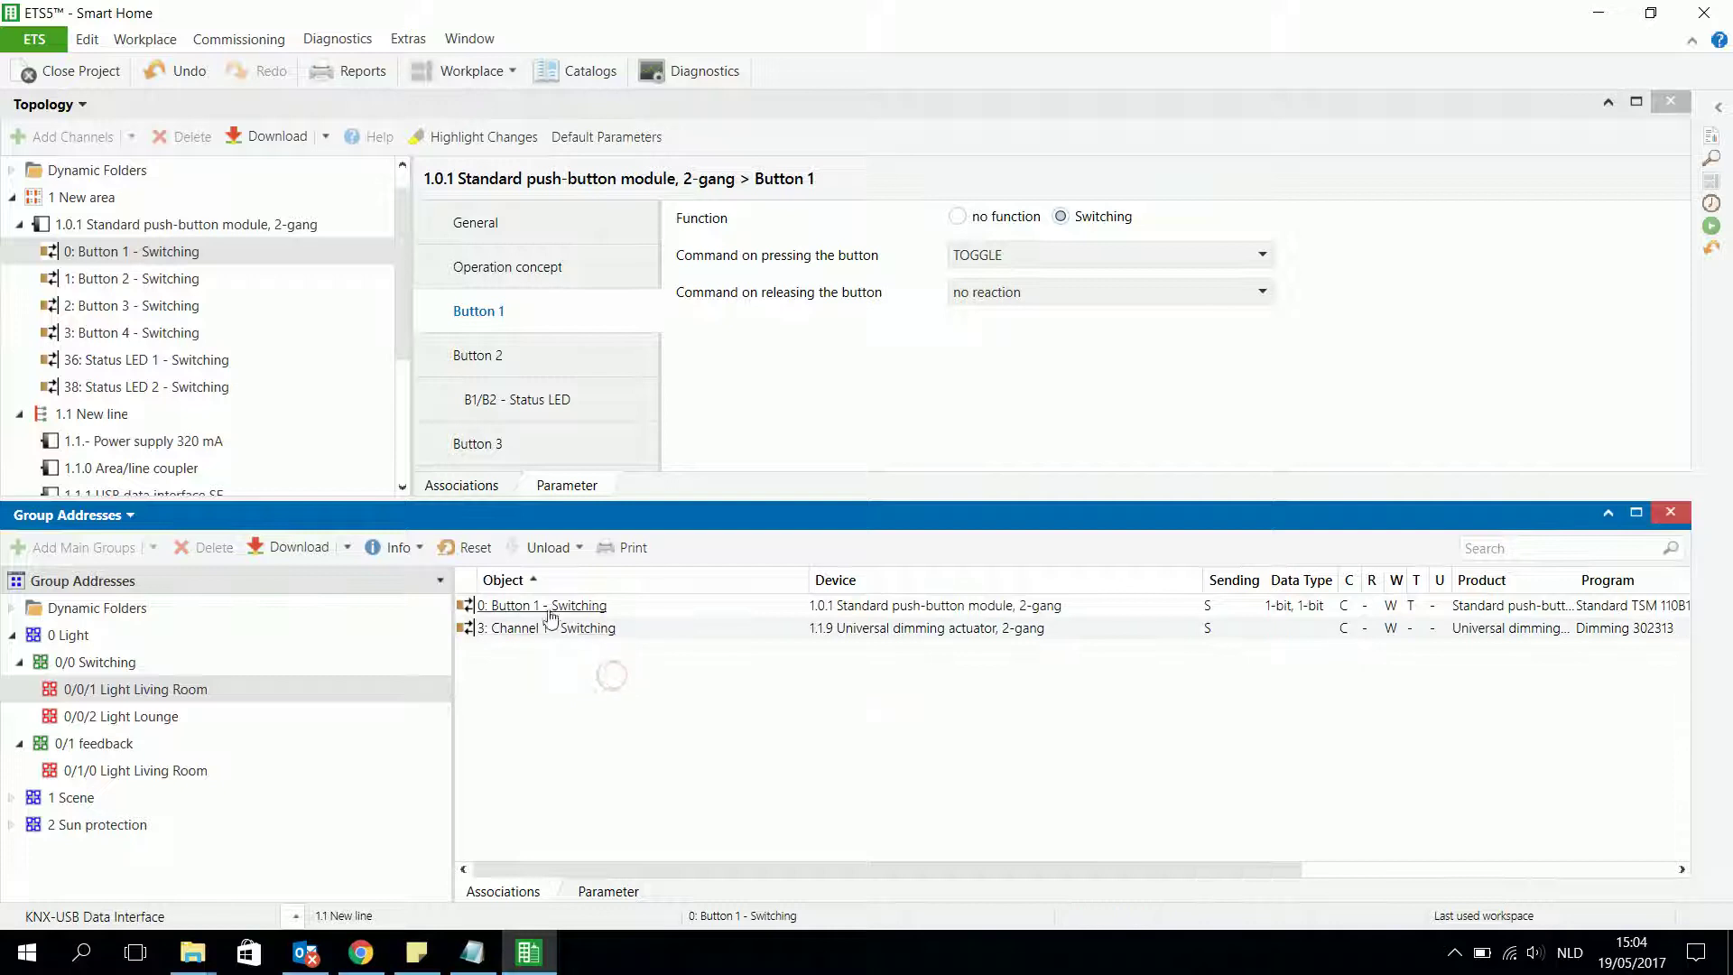
pyautogui.rightClick(547, 610)
pyautogui.click(593, 644)
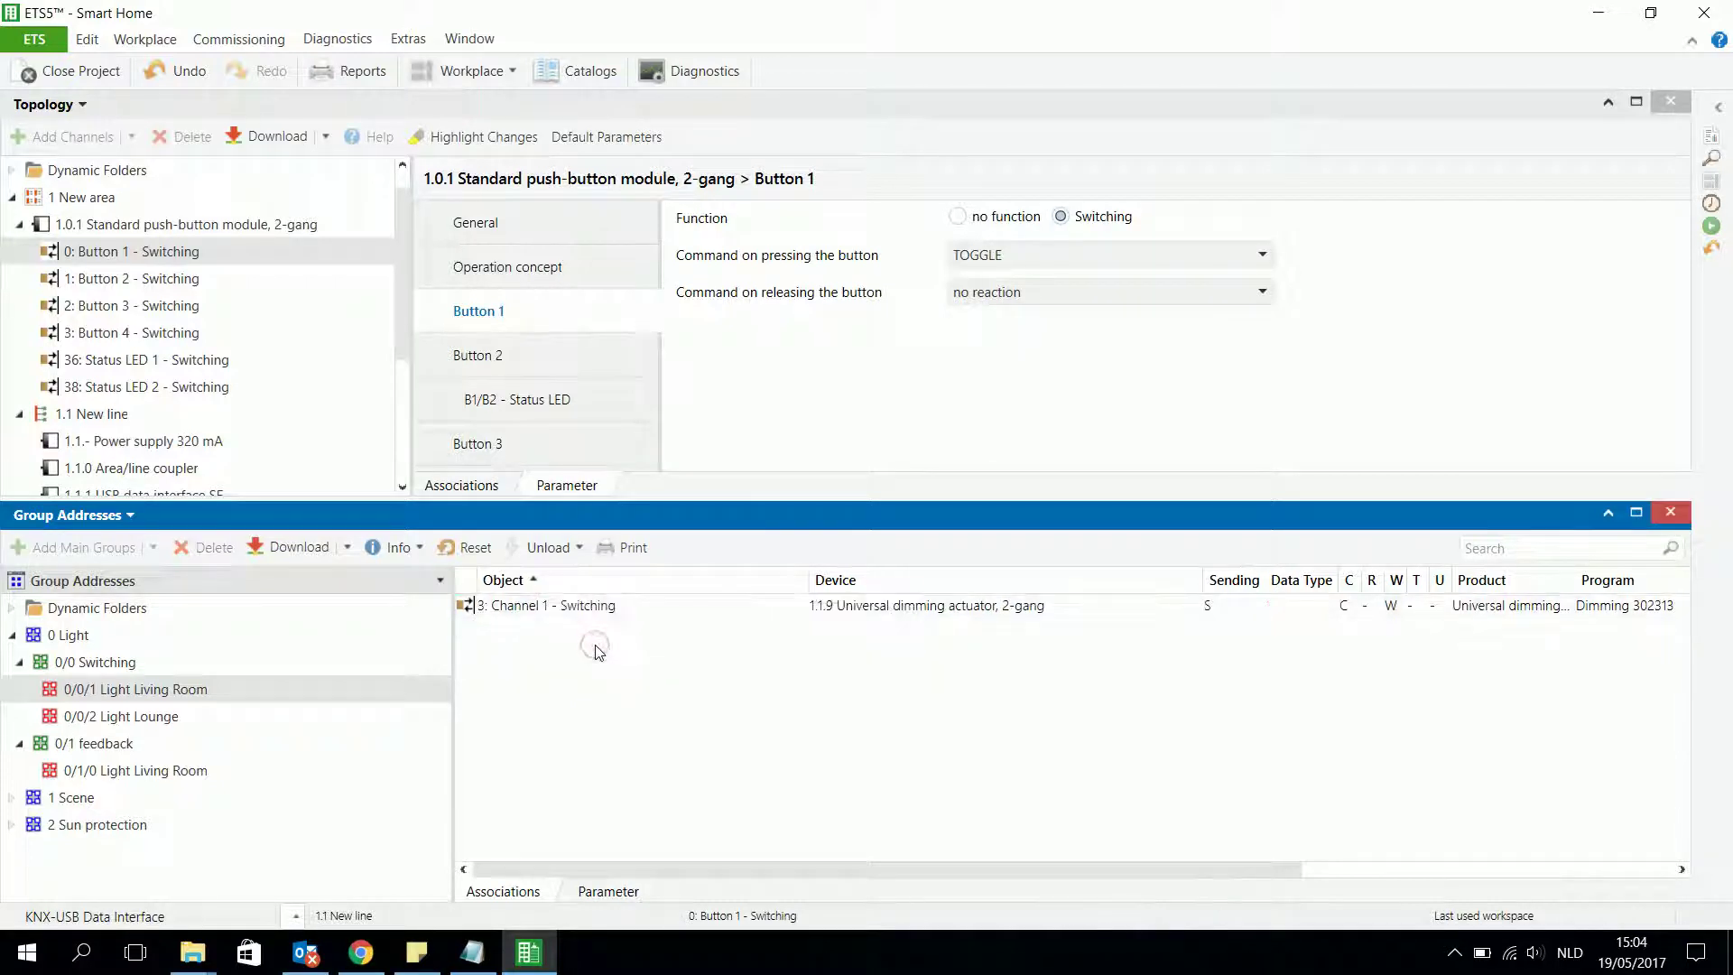
pyautogui.click(20, 225)
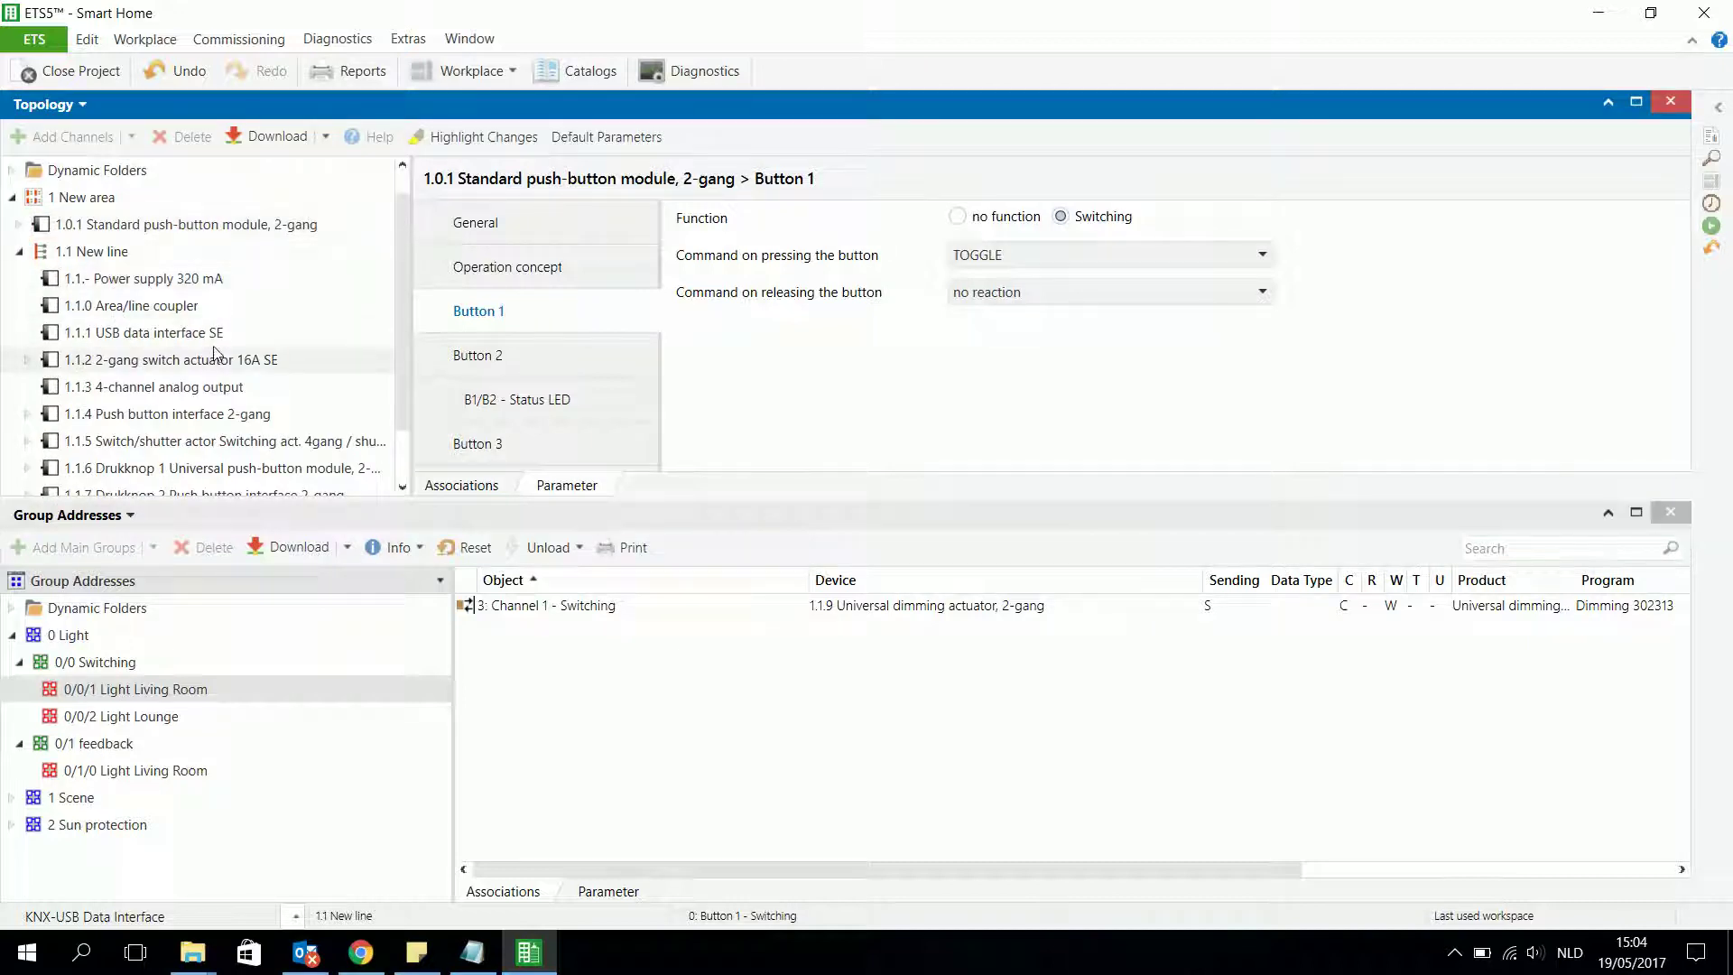
# Set the 1.1.4 push button interface's Input 1 function to dimming with double-button brighter operation.
pyautogui.click(242, 415)
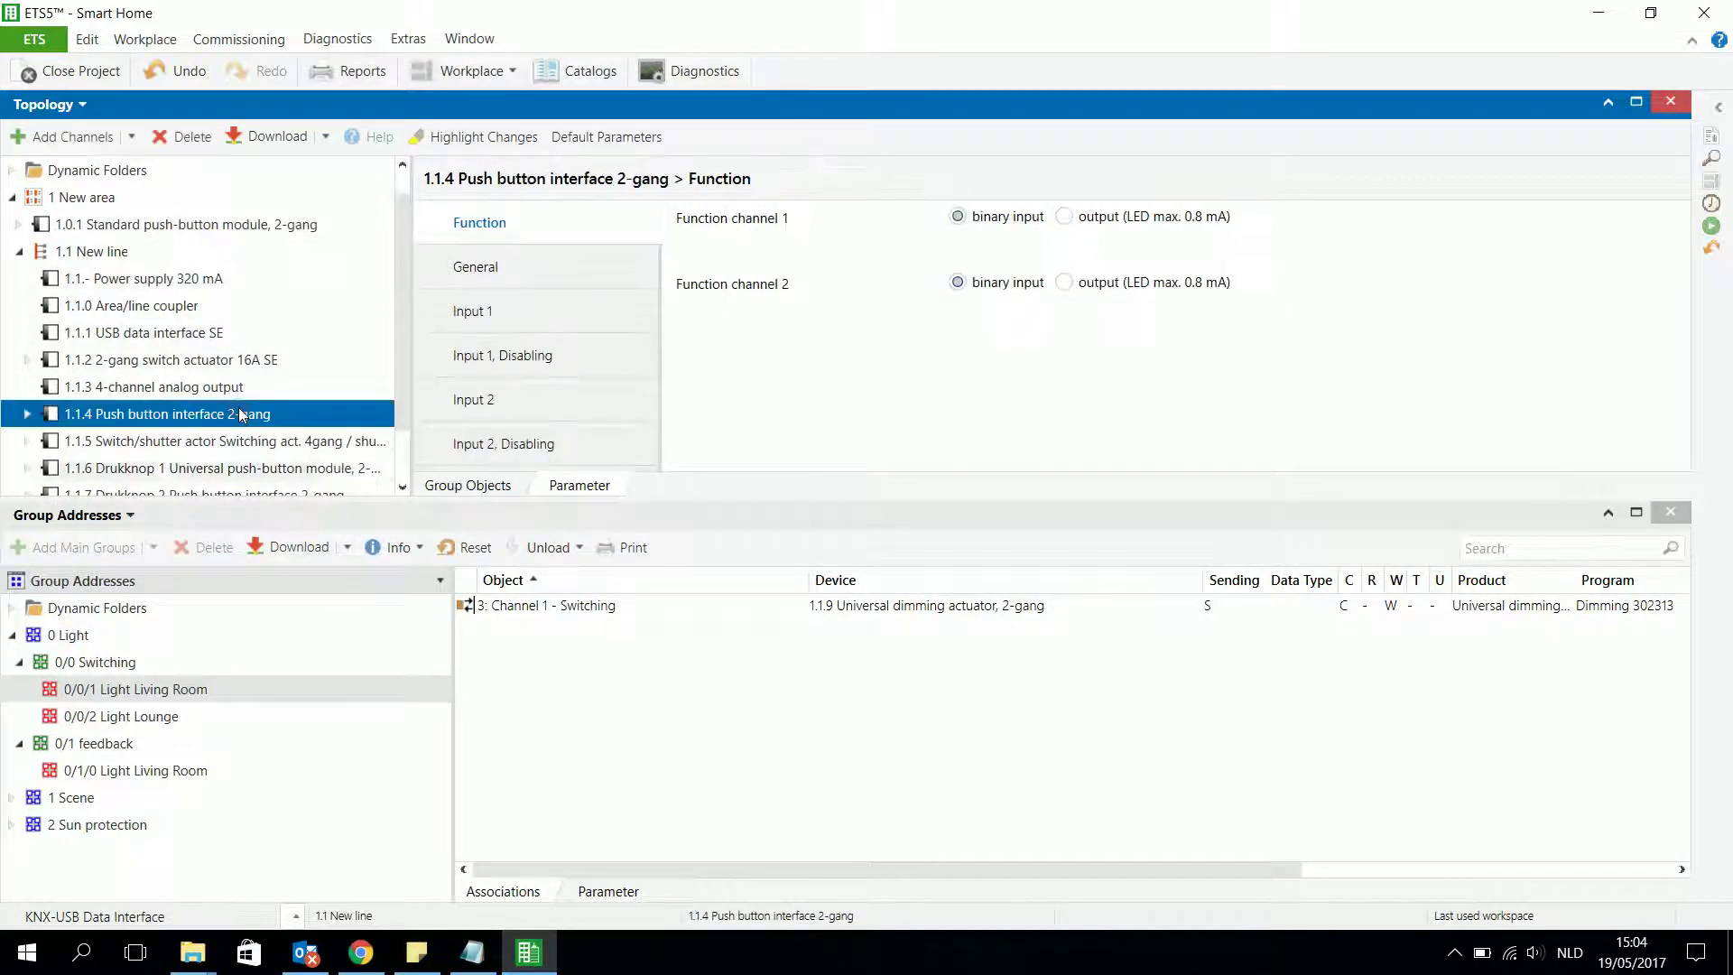
pyautogui.click(537, 310)
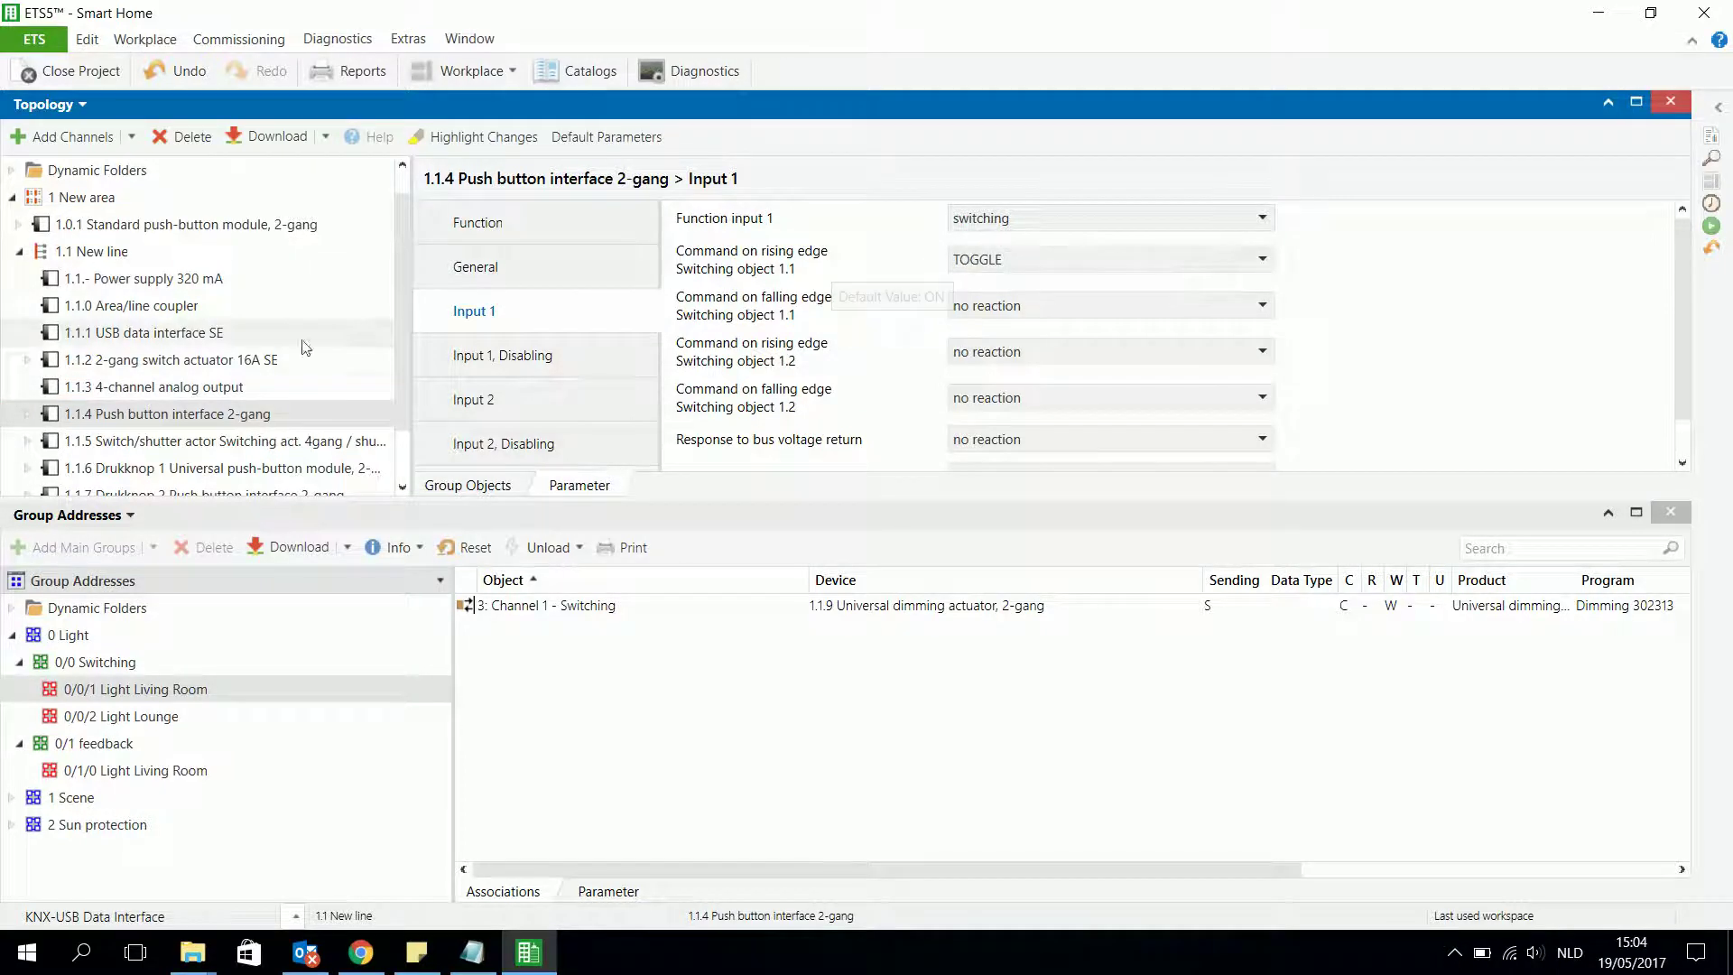
pyautogui.click(972, 220)
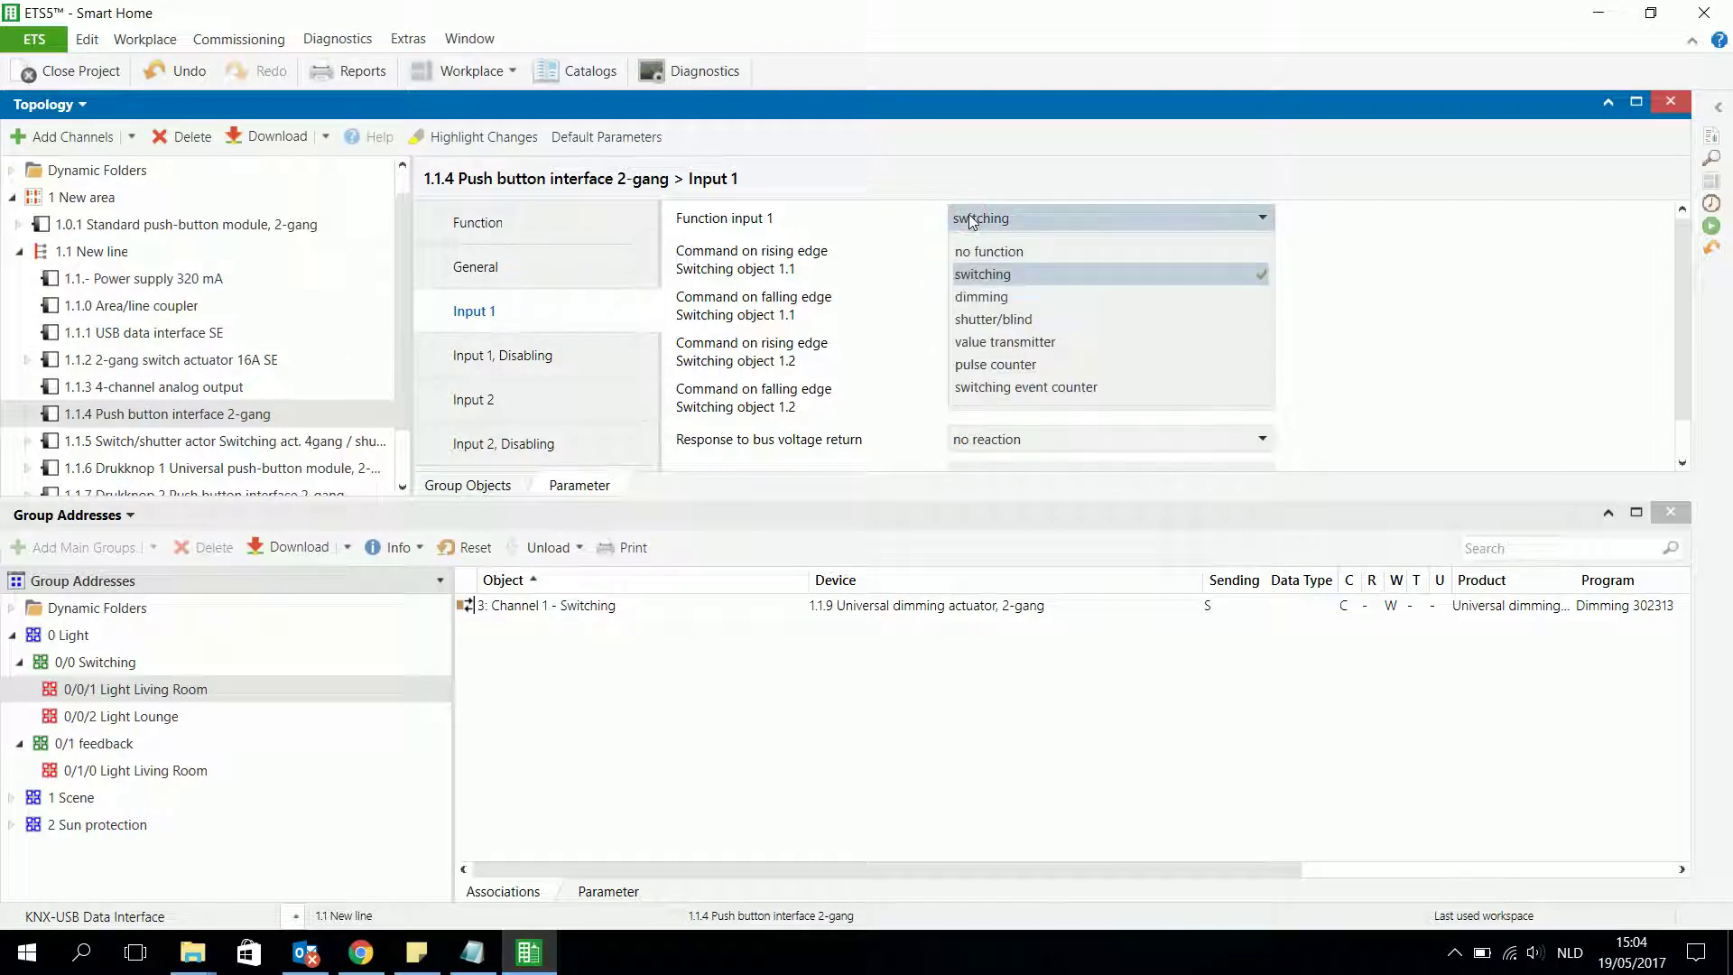
pyautogui.click(982, 299)
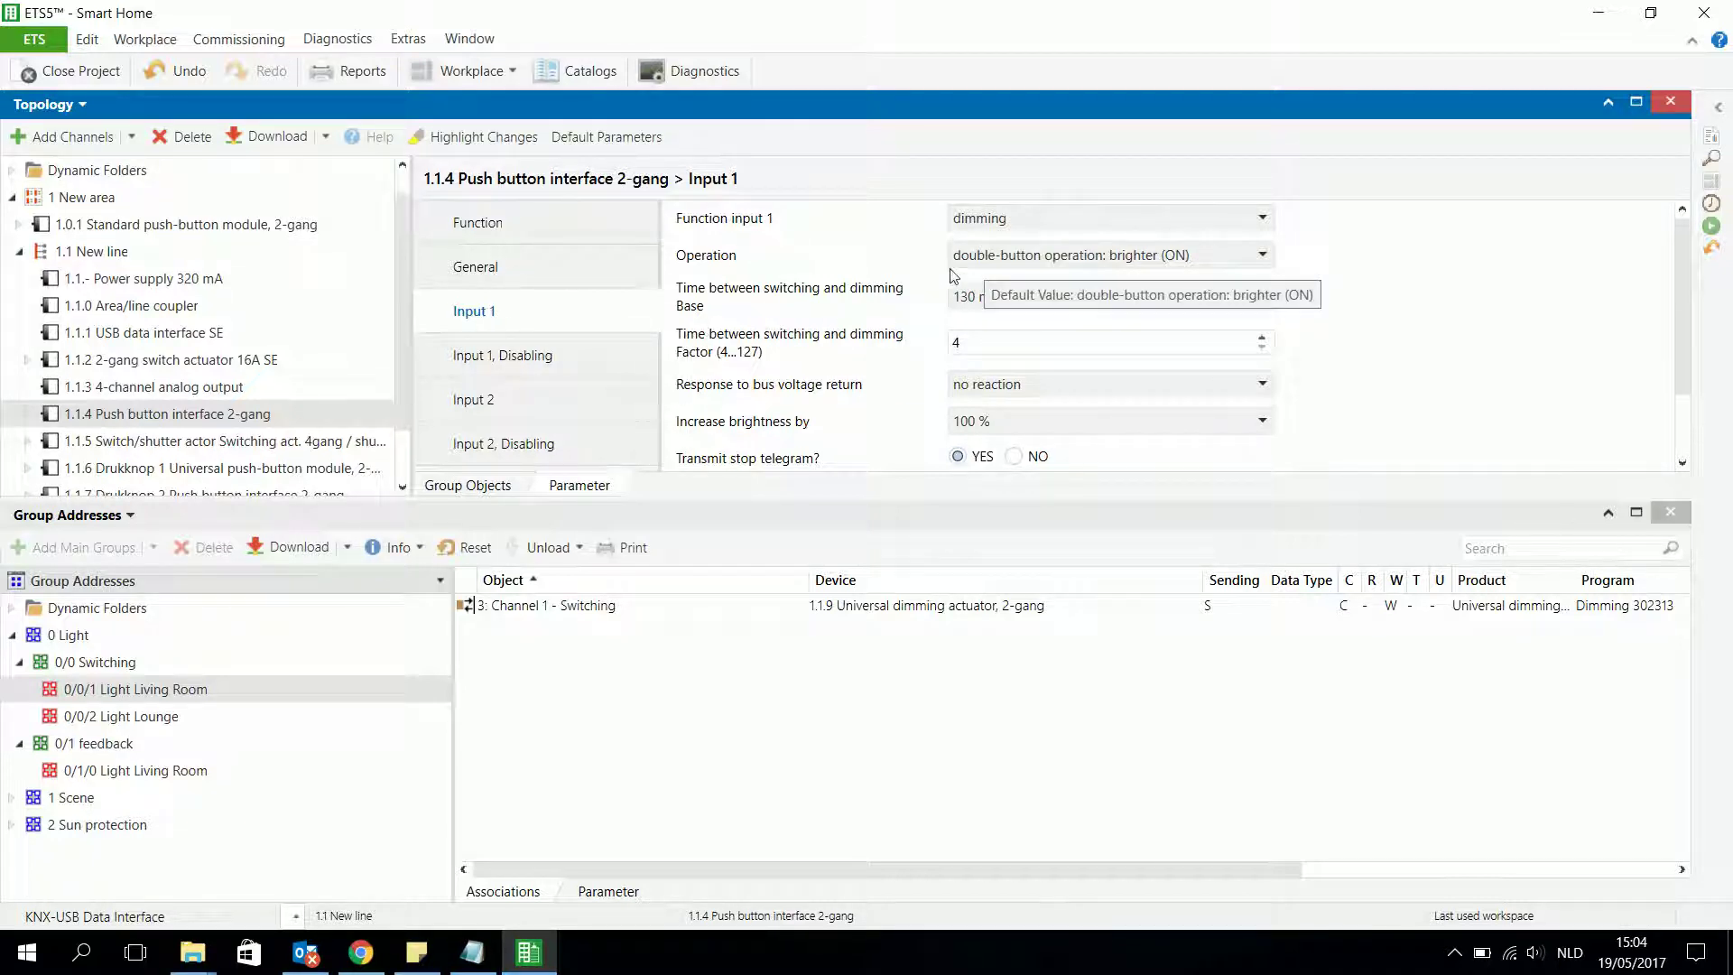
pyautogui.click(1265, 258)
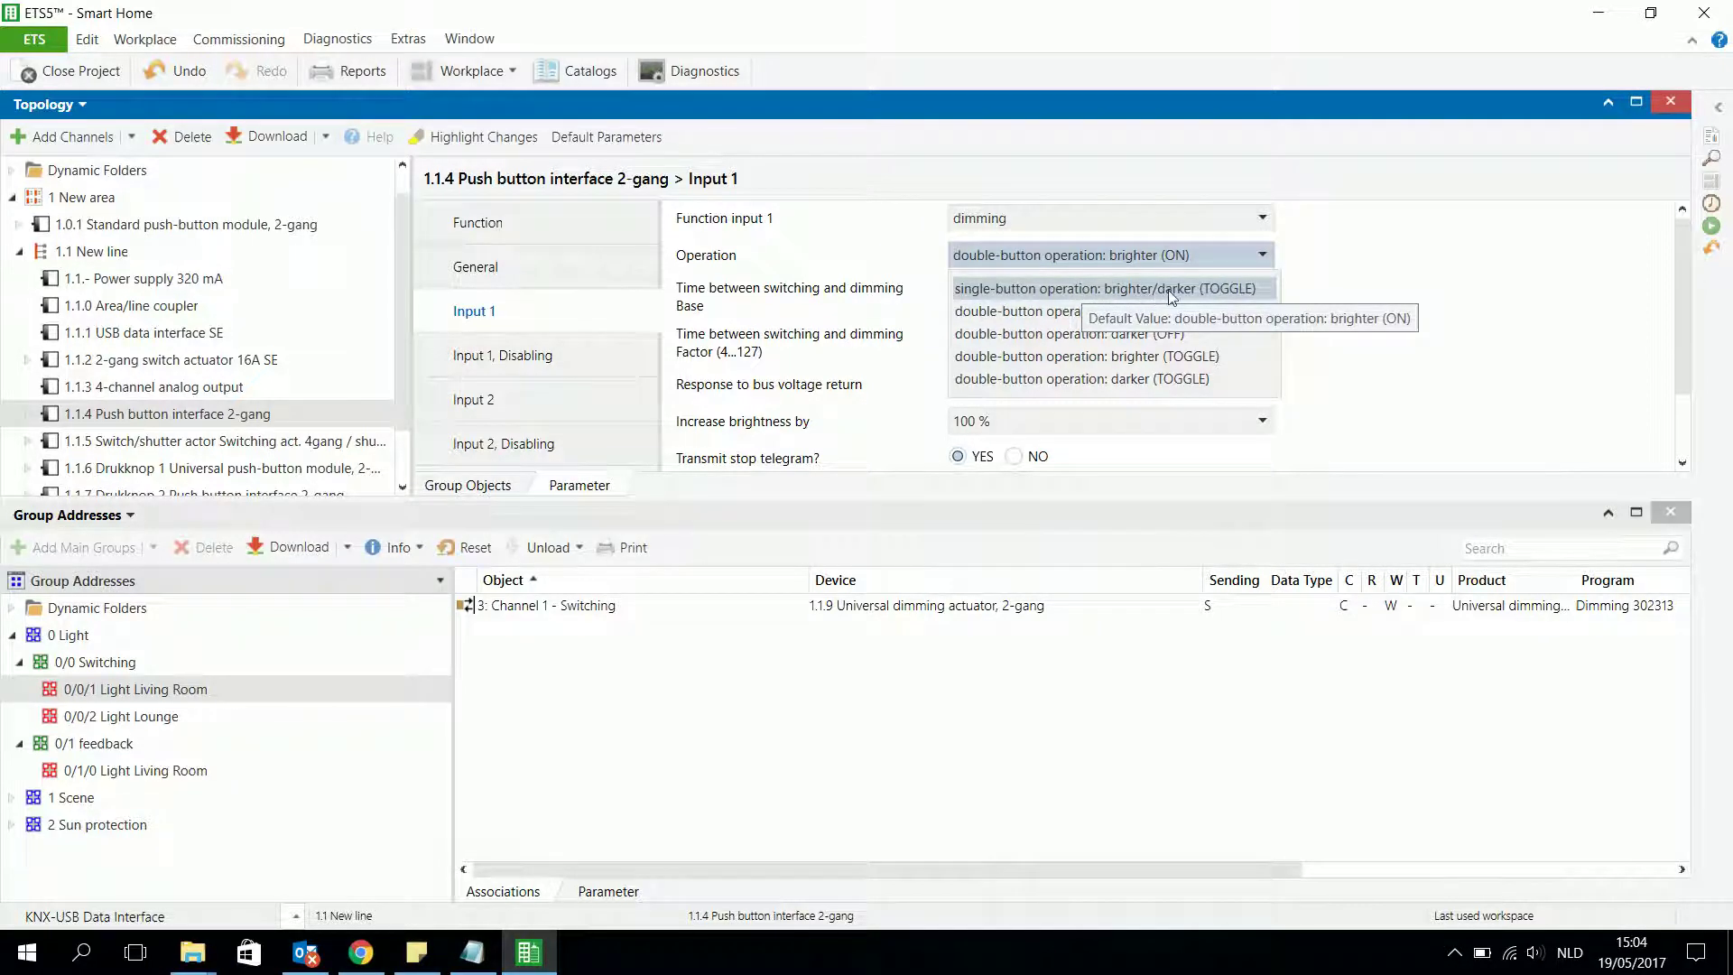
pyautogui.click(1059, 316)
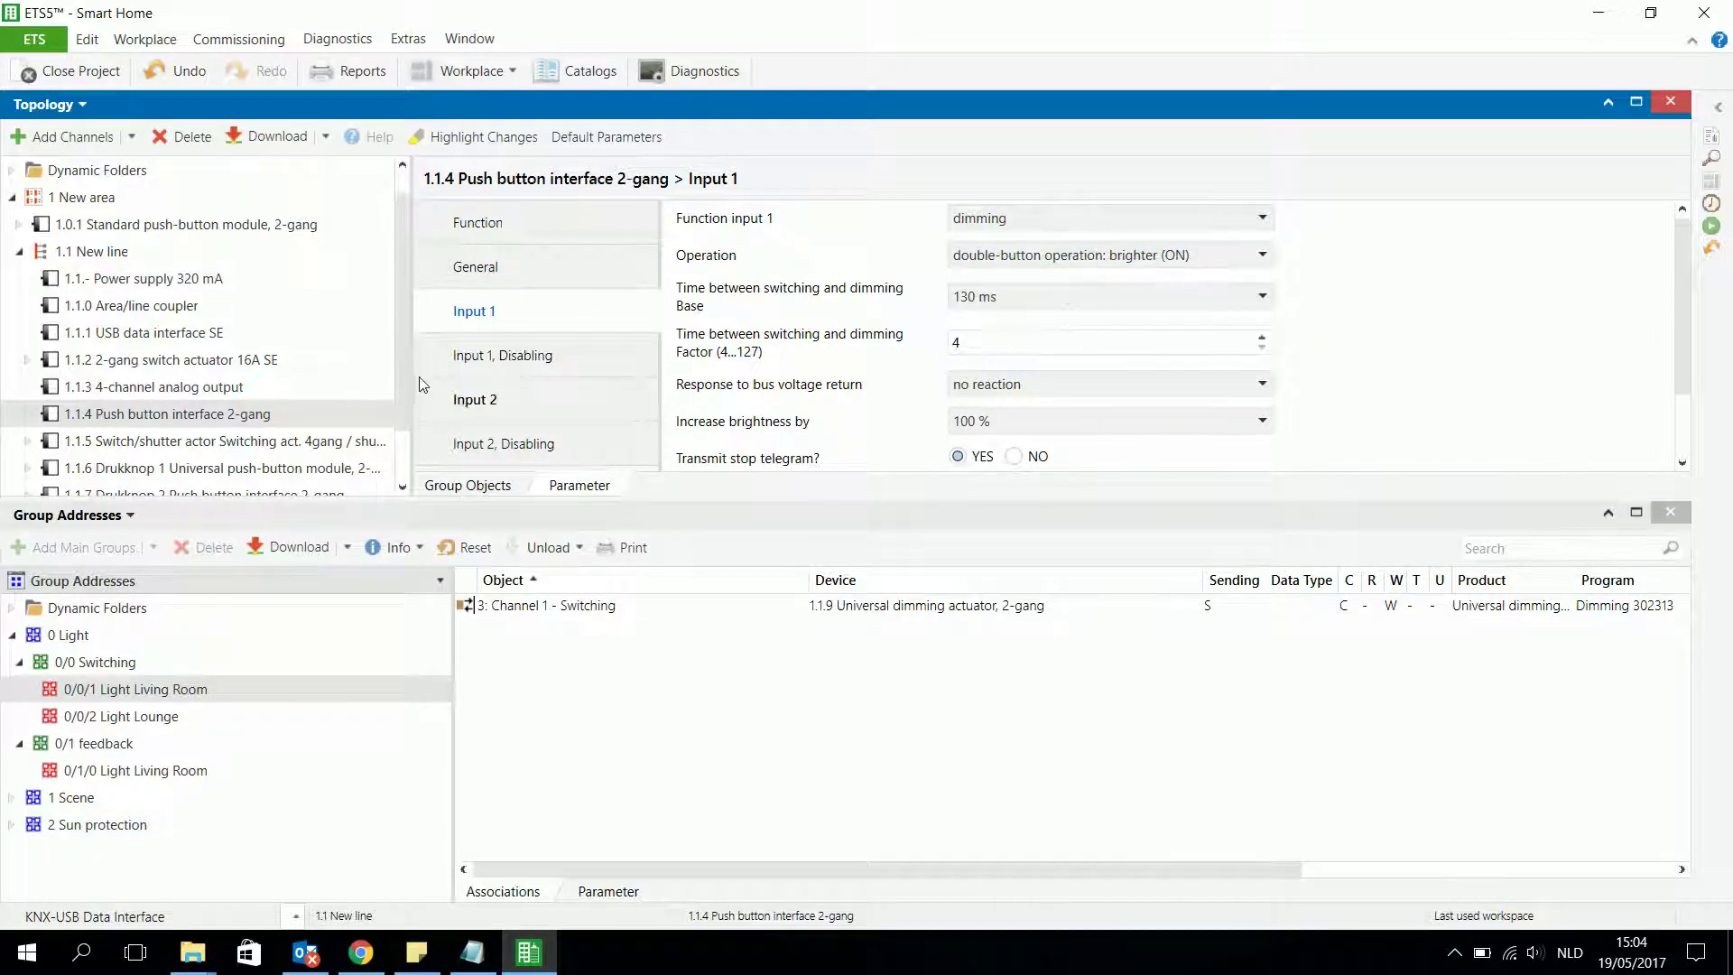
# Set Input 2's function to dimming with darker (OFF) operation.
pyautogui.click(459, 408)
pyautogui.click(995, 209)
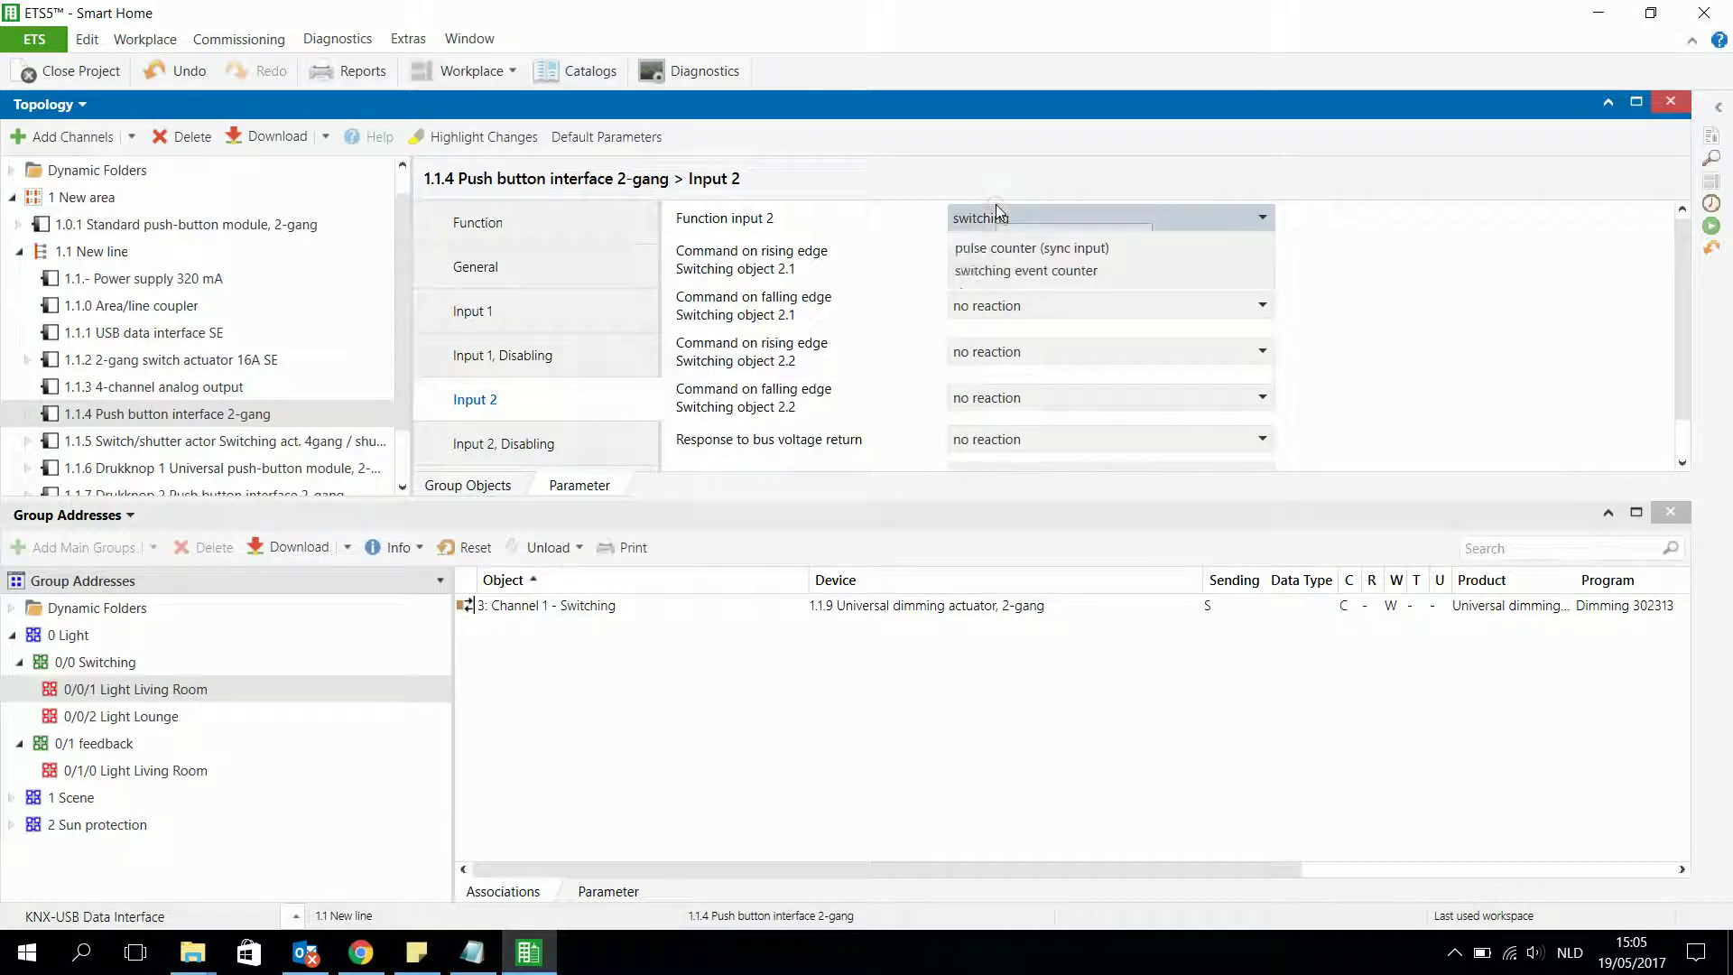
pyautogui.click(993, 297)
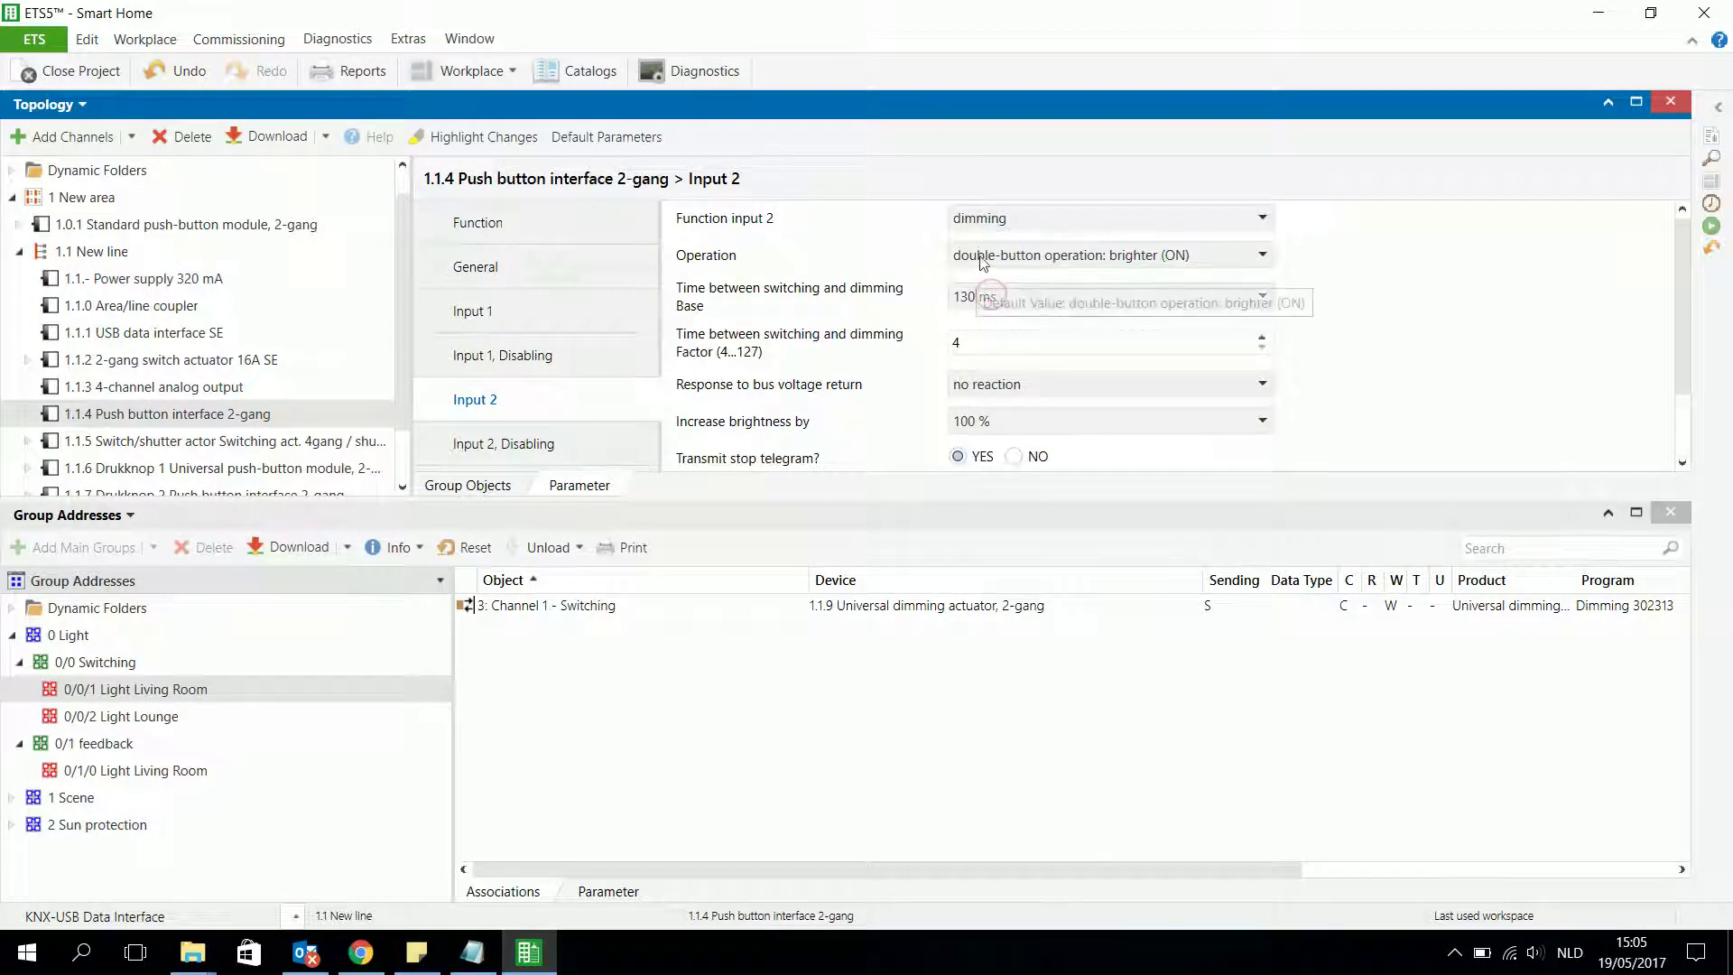
pyautogui.click(1194, 263)
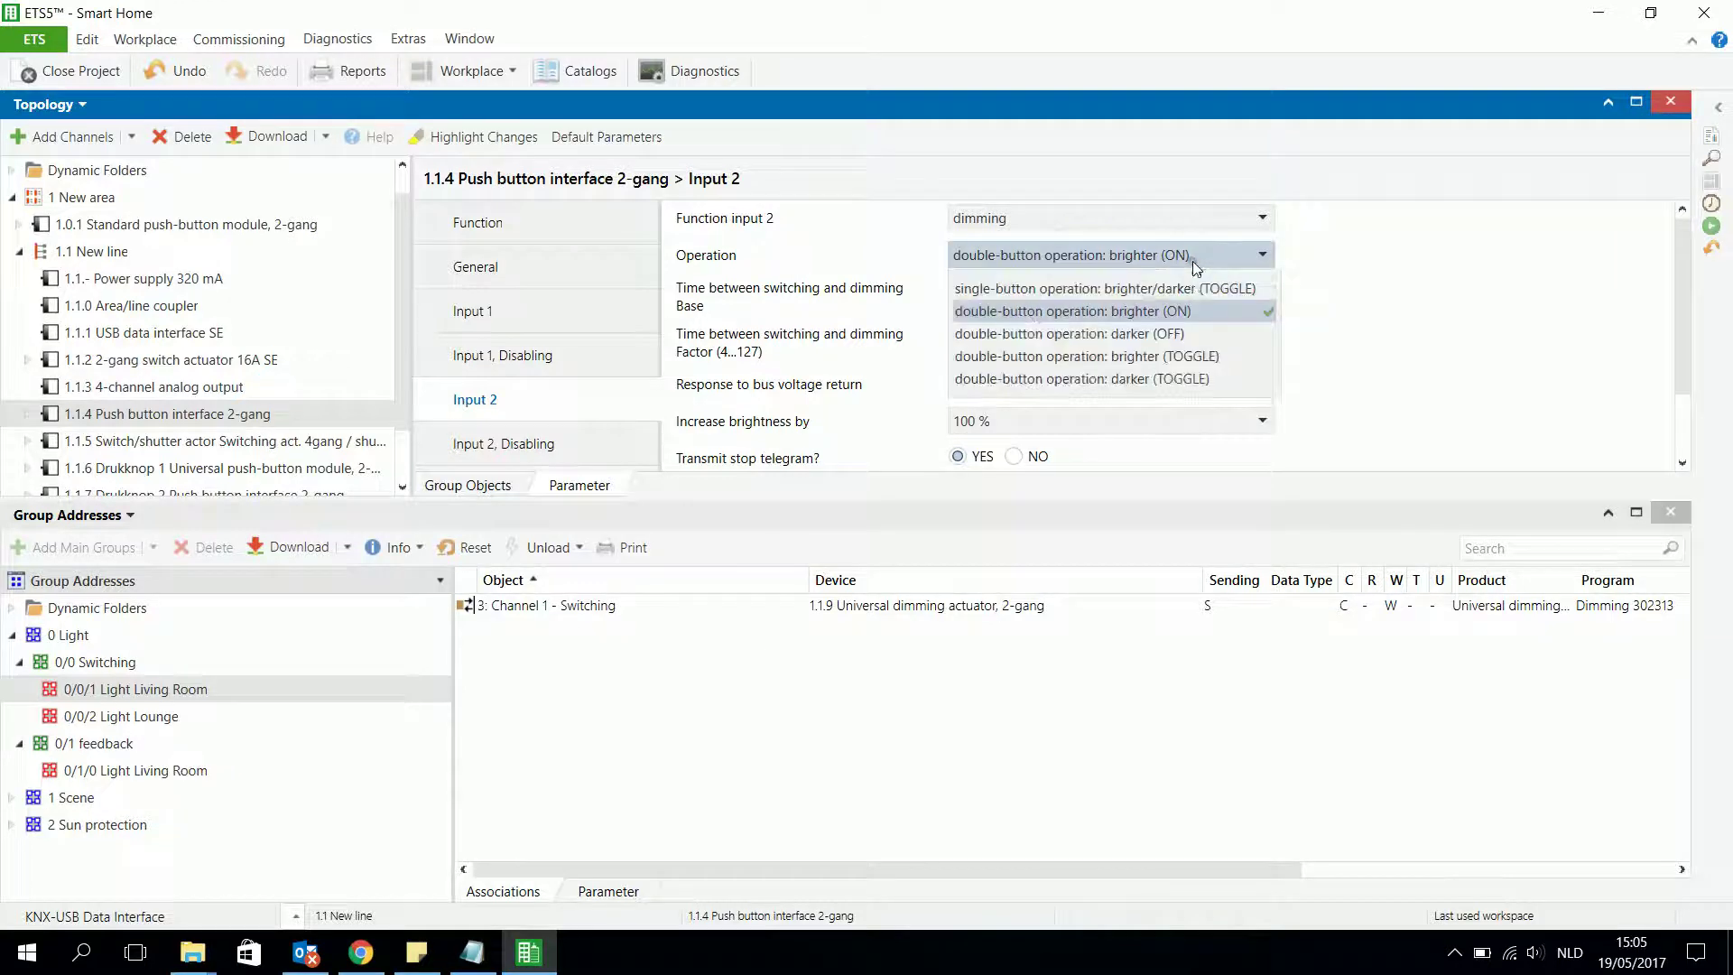
pyautogui.click(1166, 336)
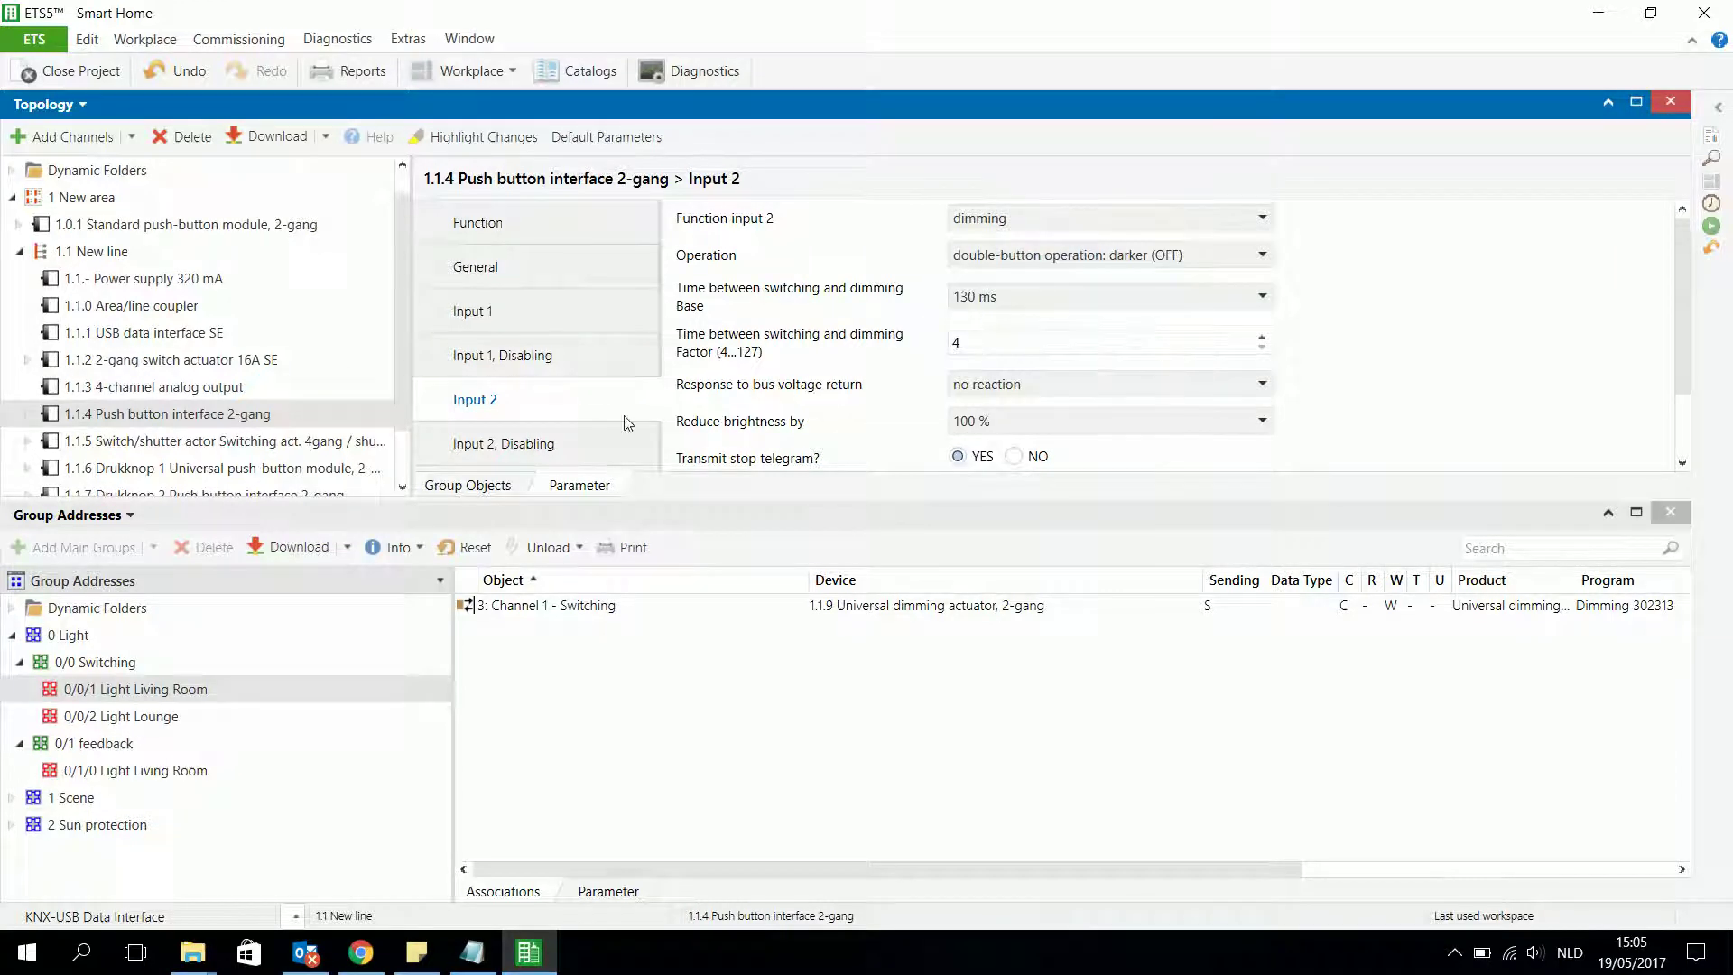
# Change Input 1 to single-button brighter/darker toggle and show the interface's group objects.
pyautogui.click(520, 311)
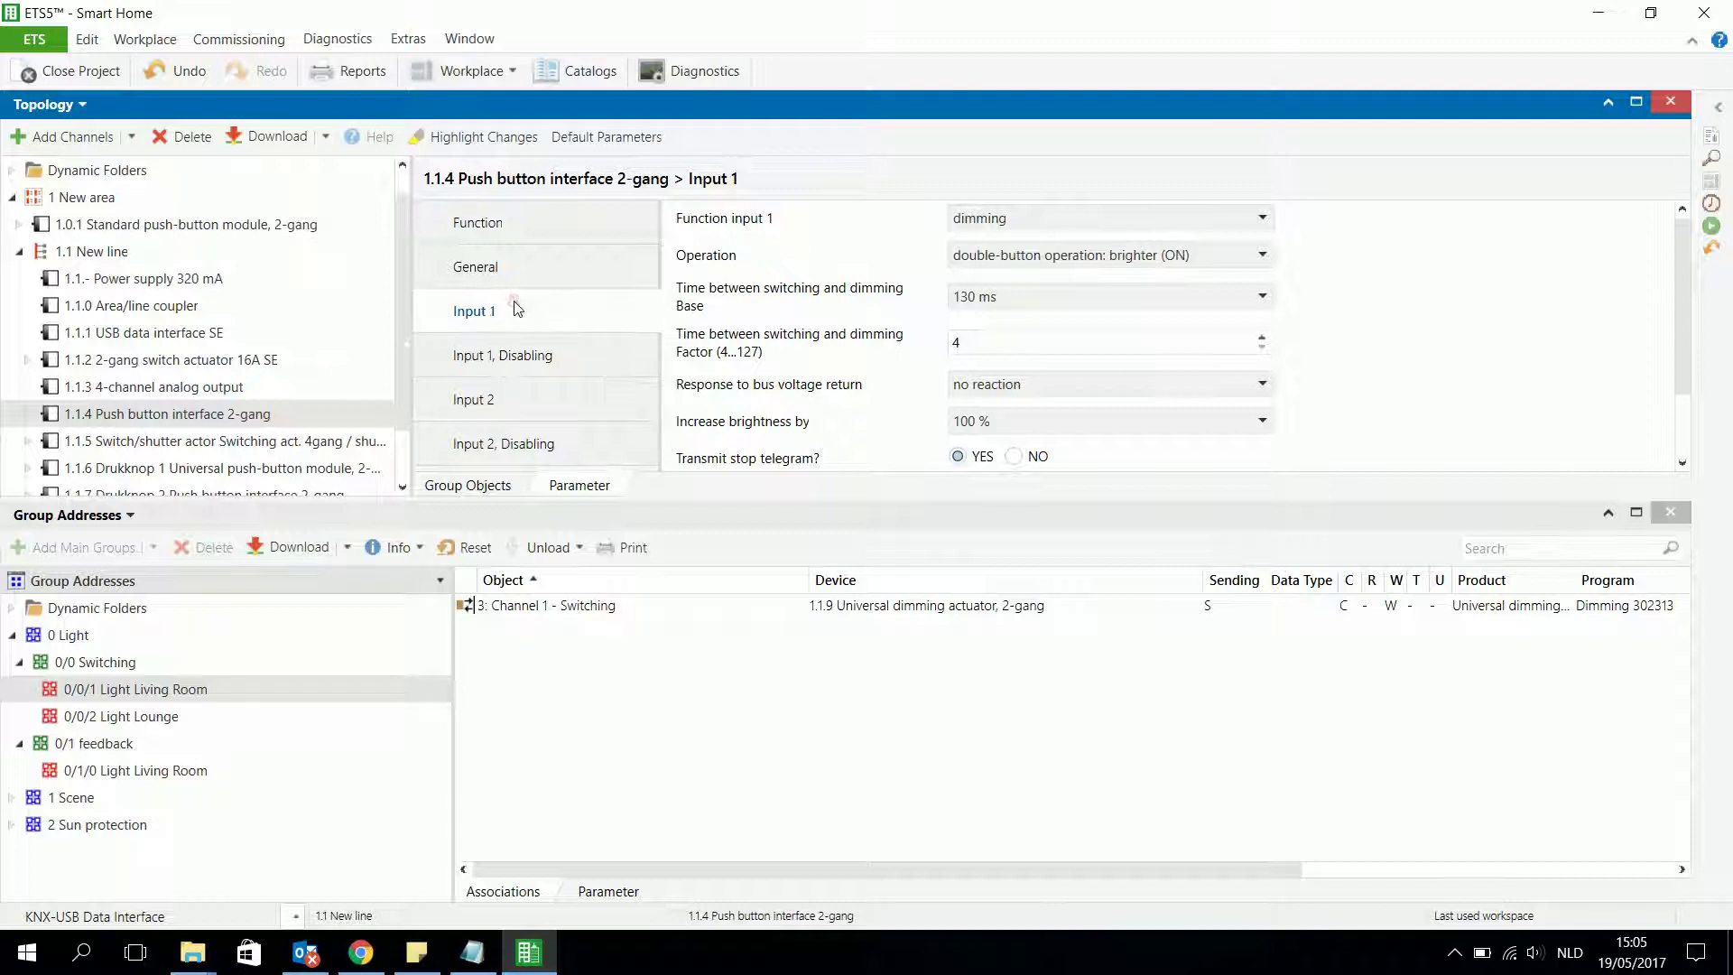
pyautogui.click(1026, 259)
pyautogui.click(1139, 298)
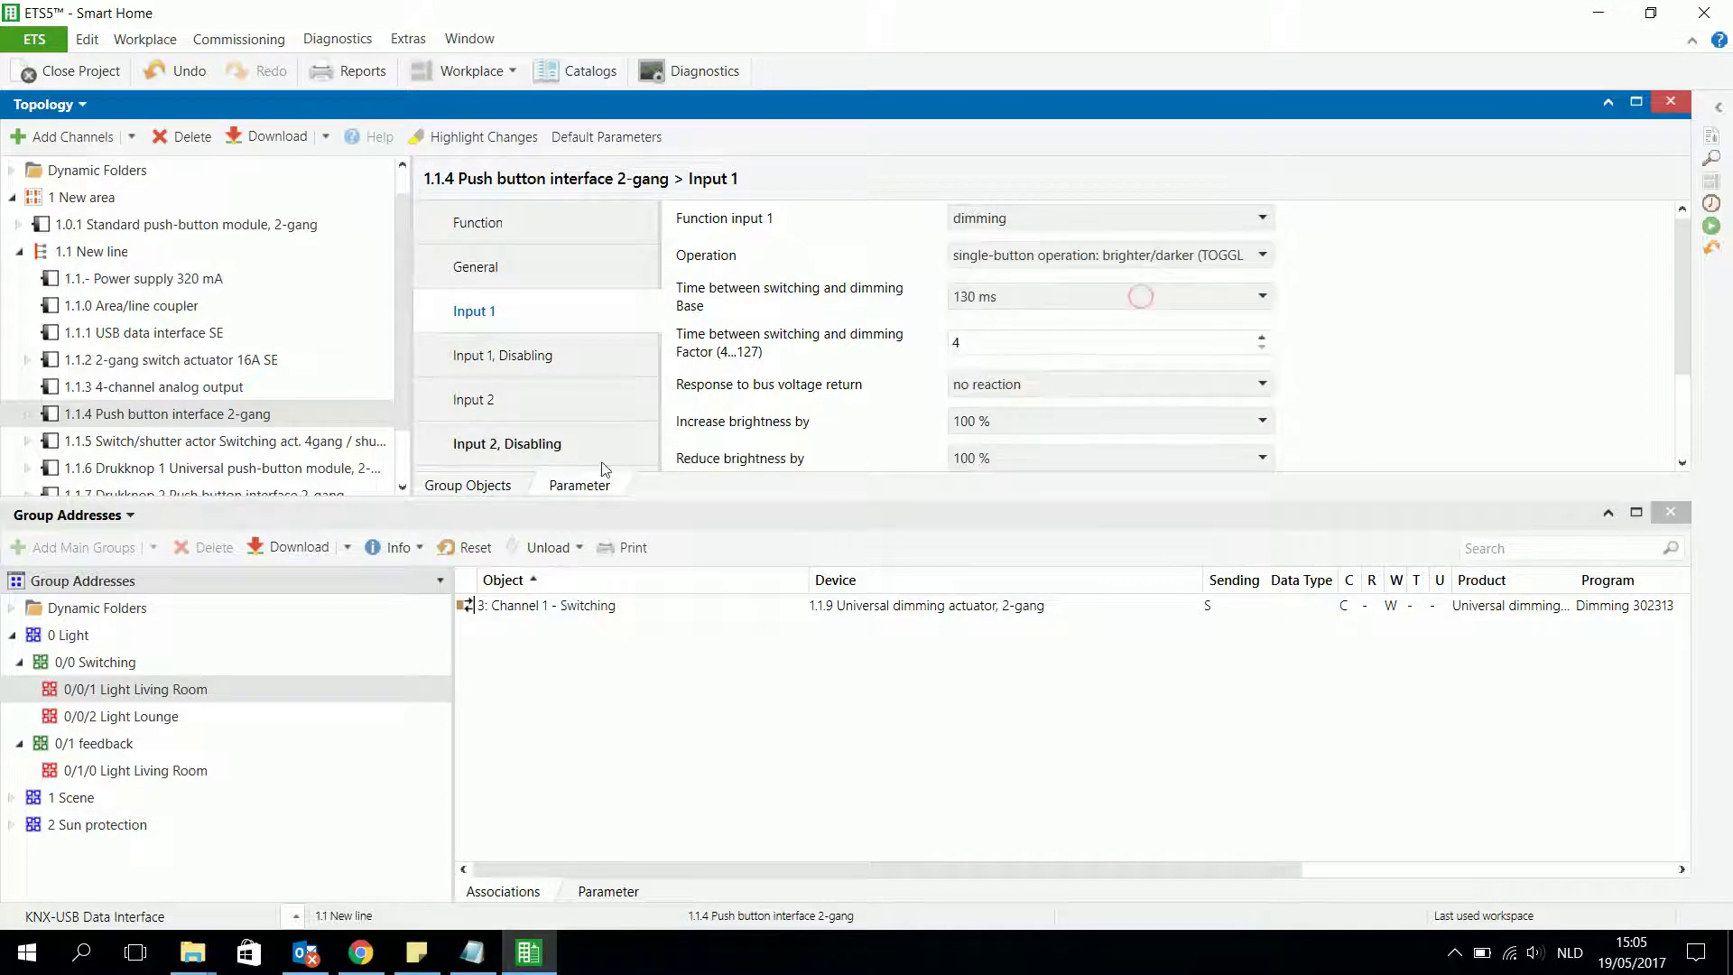
pyautogui.click(498, 488)
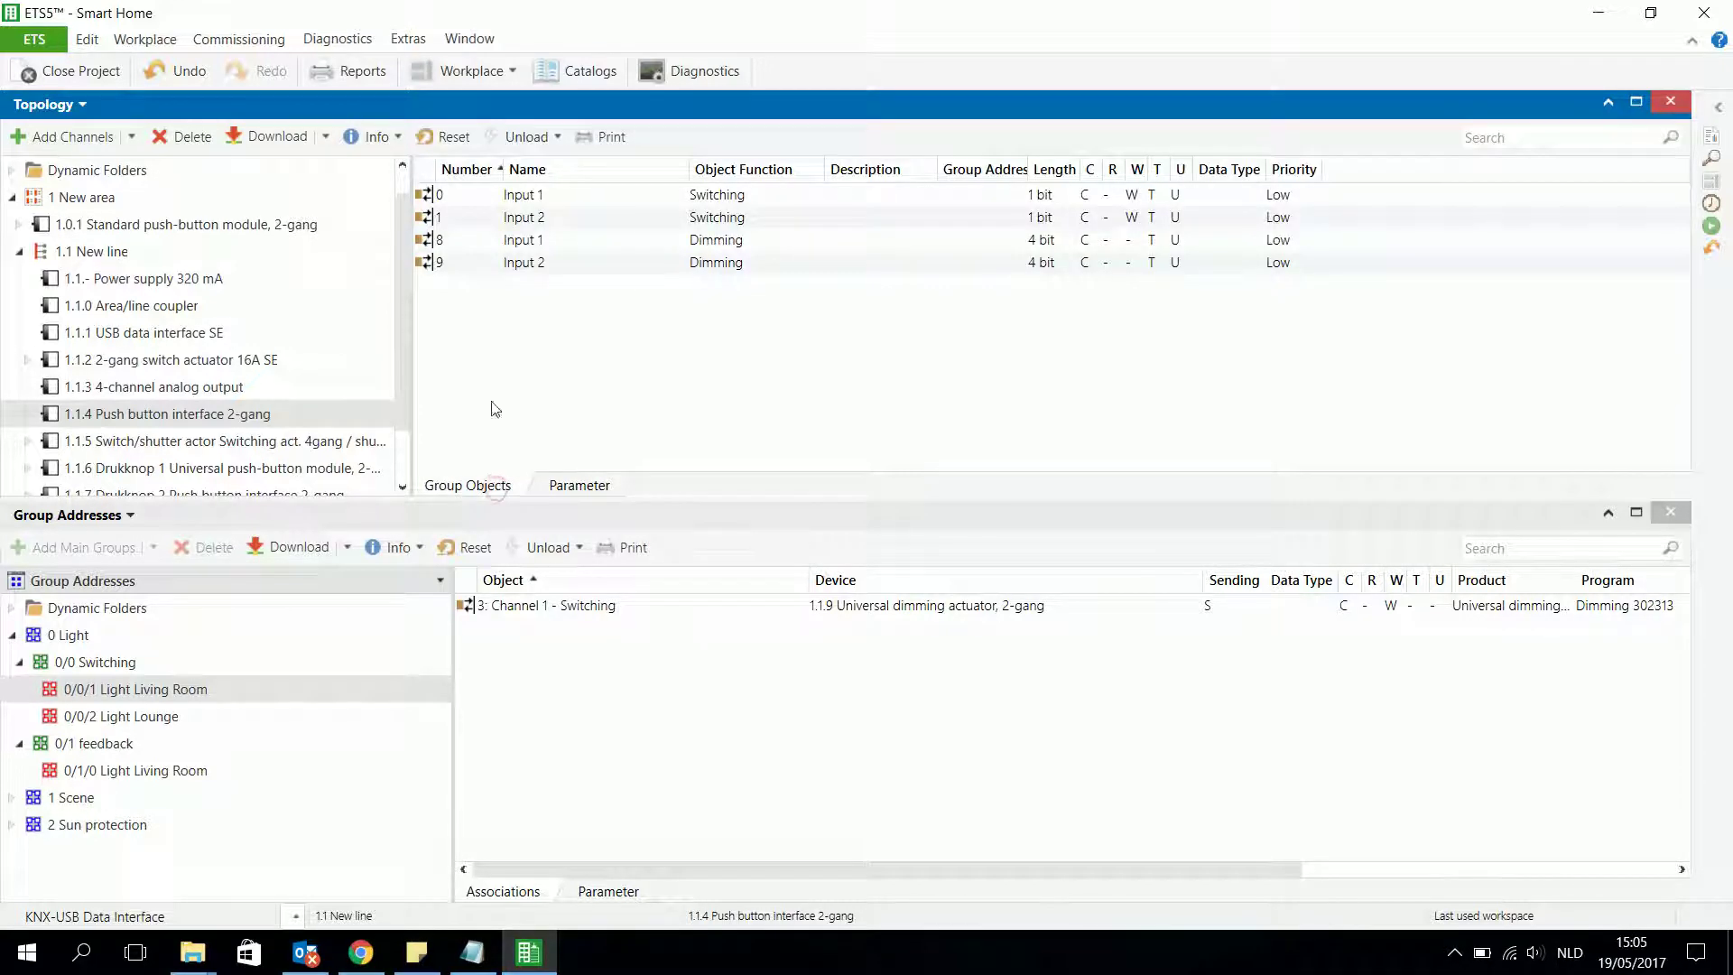
# Drag group object 0 Input 1 Switching onto 0/0/1 Light Living Room.
pyautogui.click(538, 199)
pyautogui.click(552, 242)
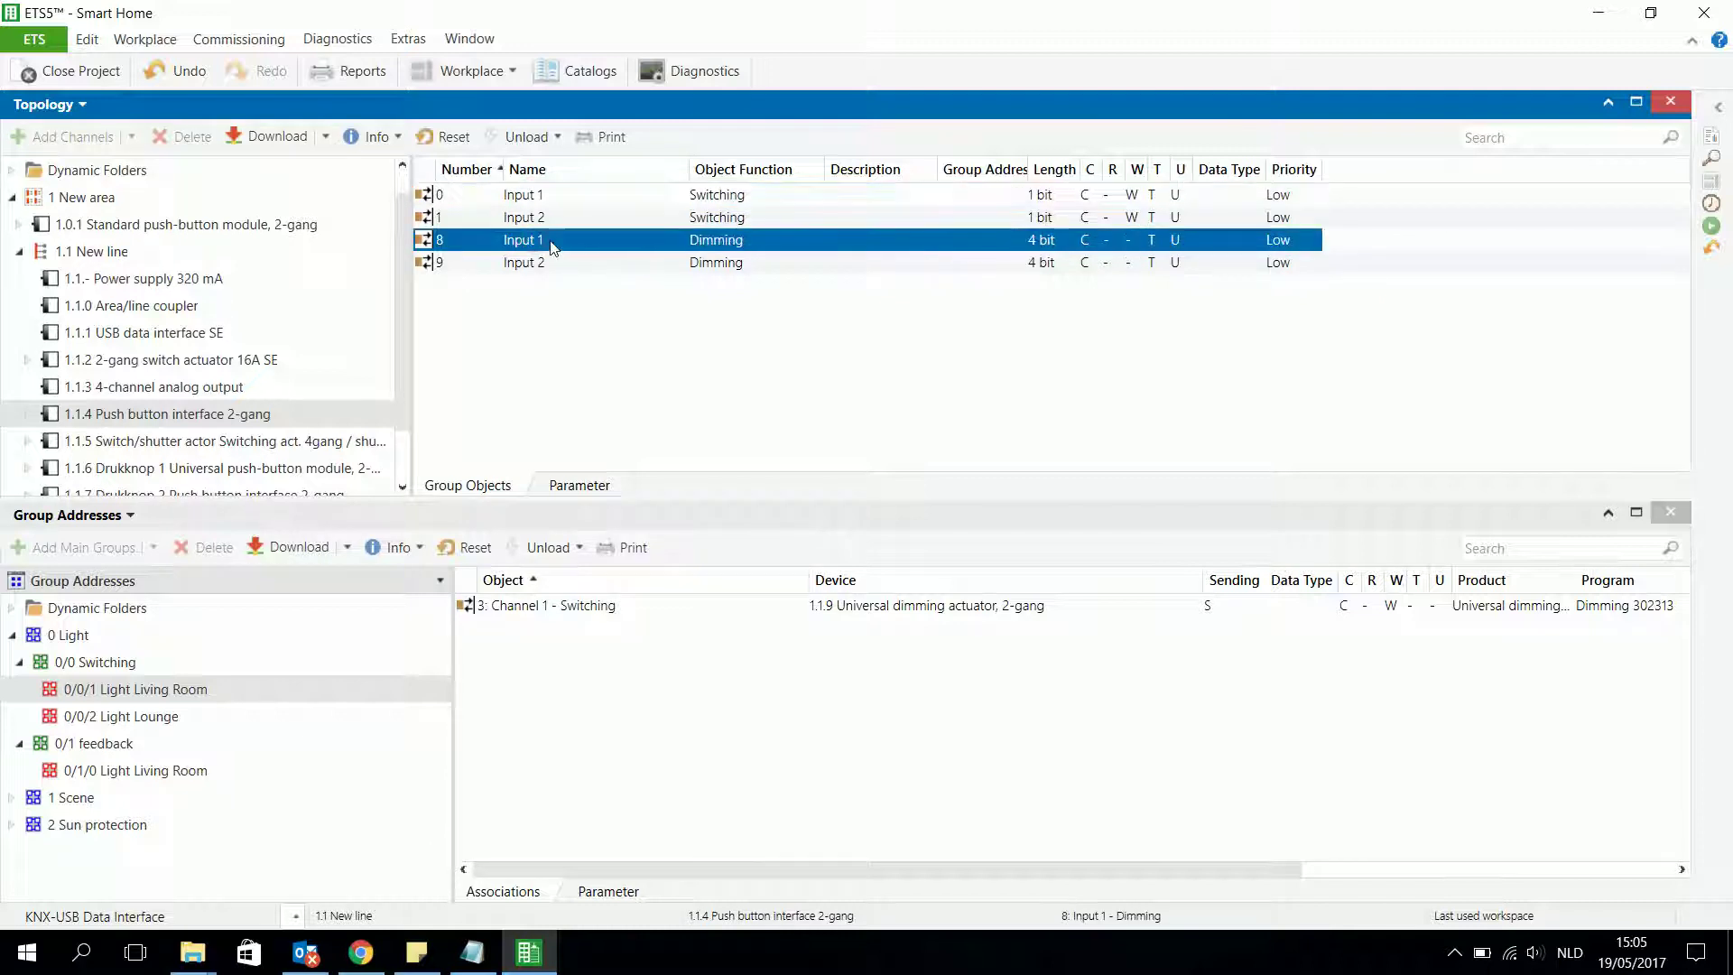
pyautogui.click(707, 198)
pyautogui.moveTo(706, 199); pyautogui.dragTo(625, 707)
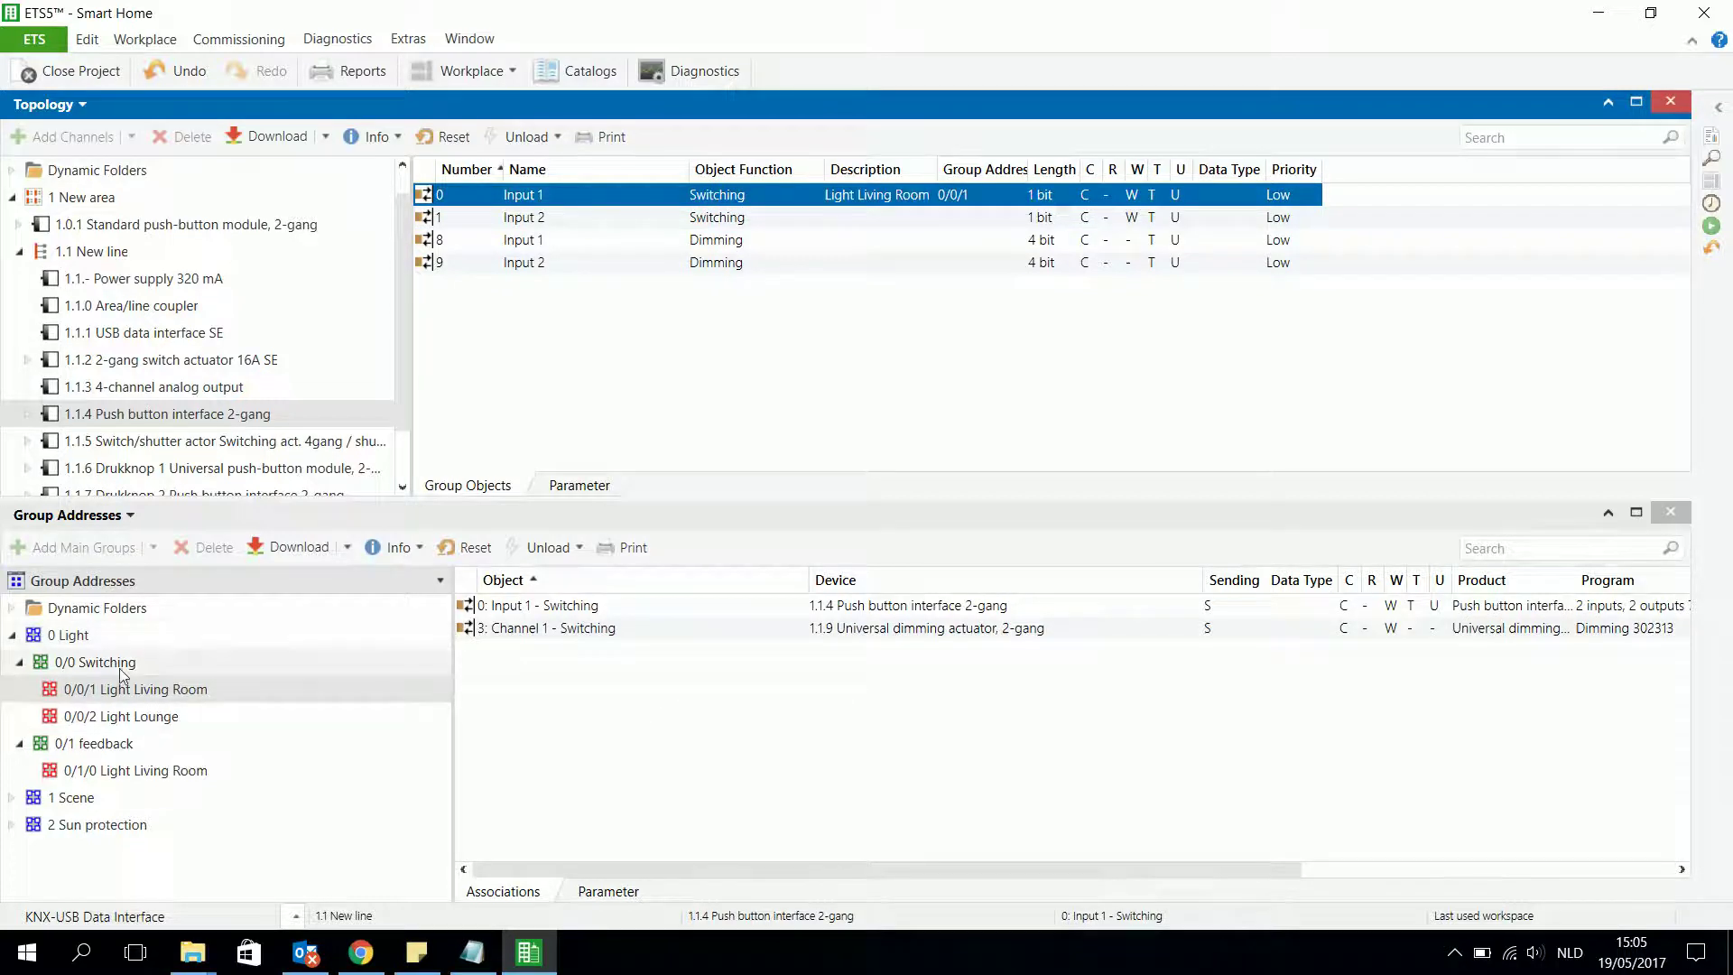
# Add a middle group named Dimming (0/2) under the 0 Light main group.
pyautogui.click(79, 637)
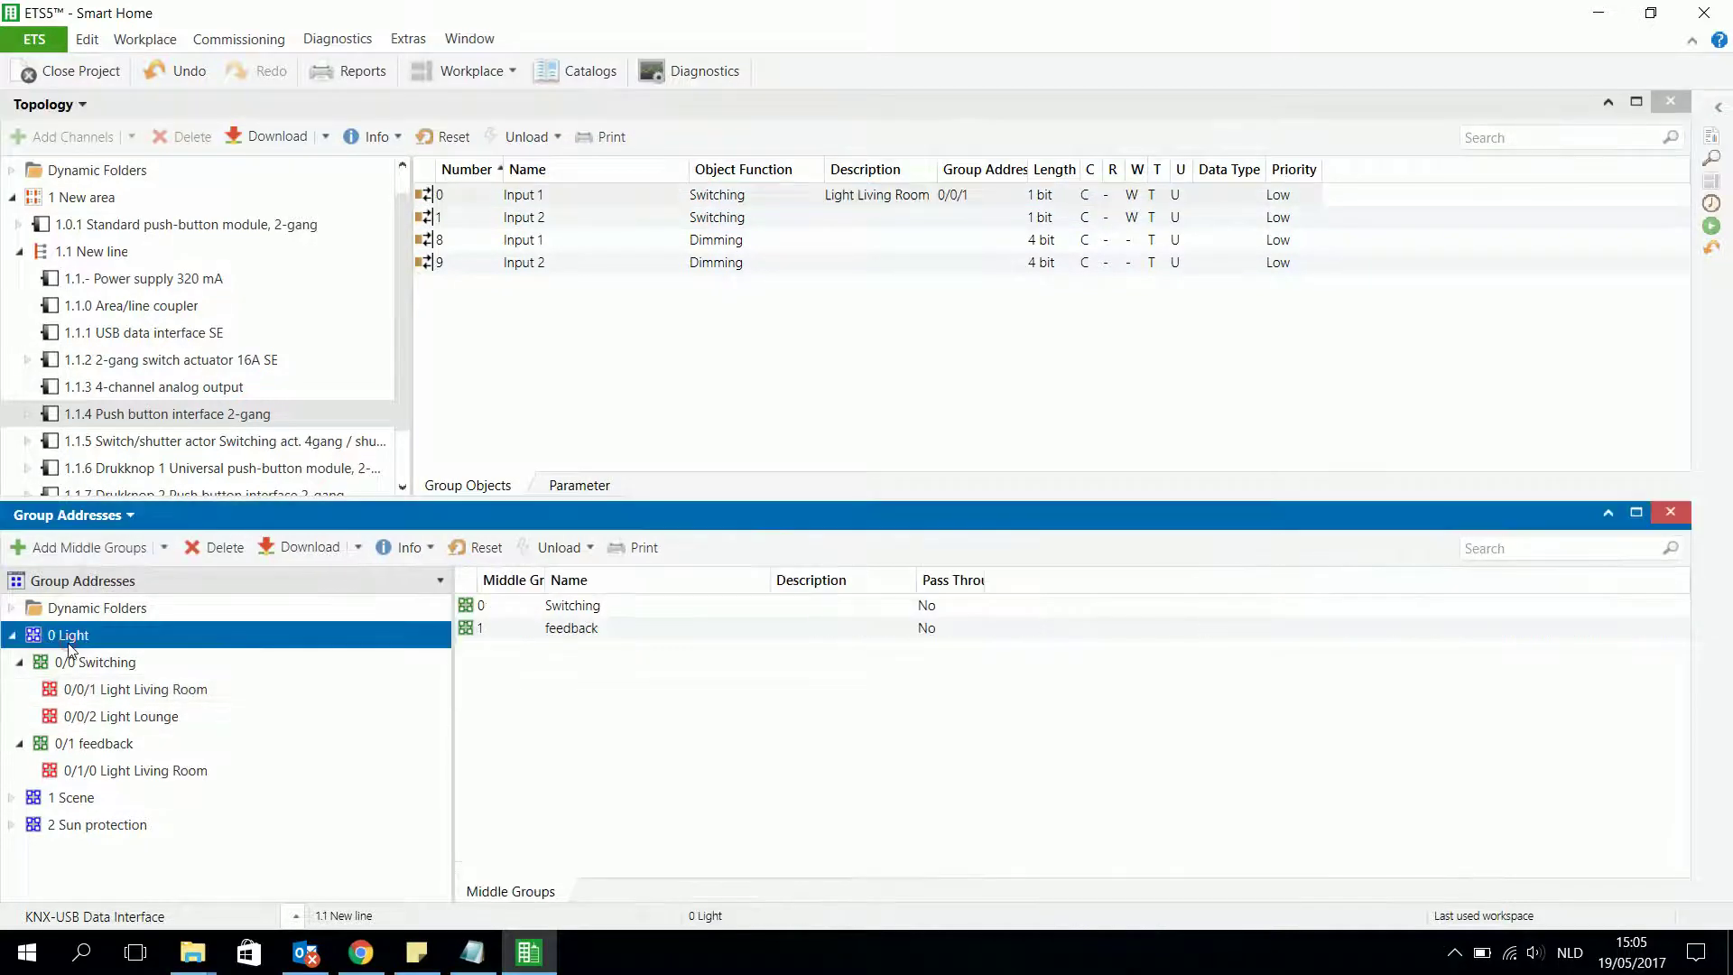
pyautogui.rightClick(78, 637)
pyautogui.click(217, 386)
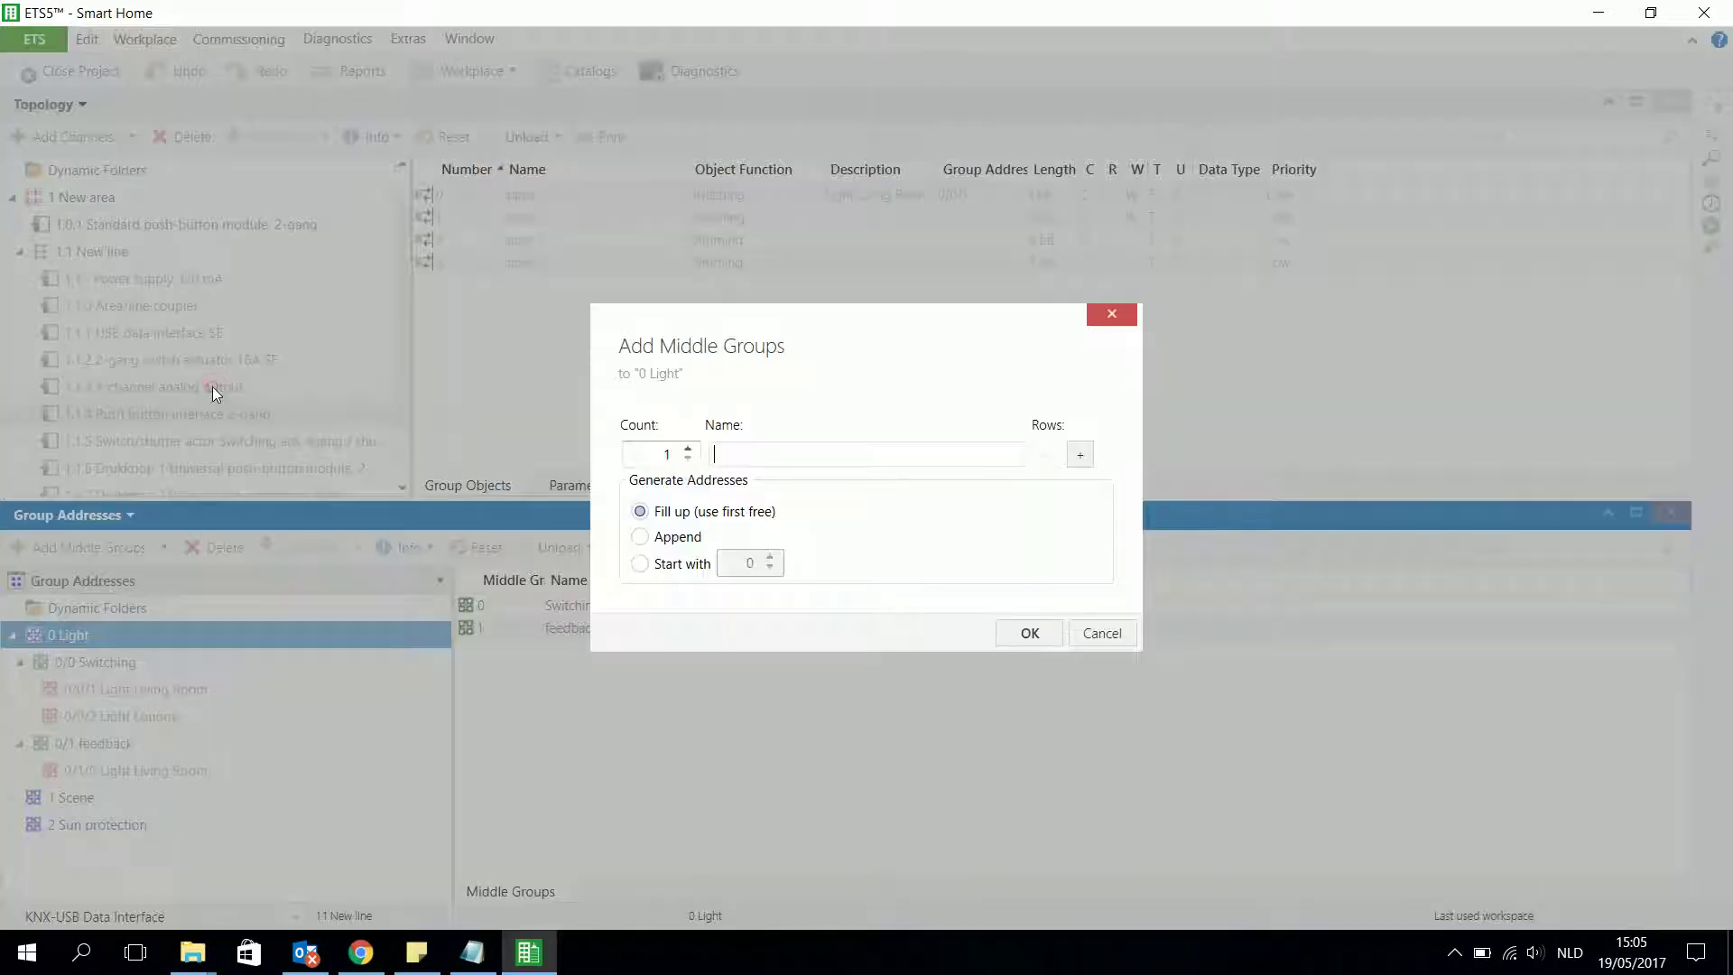
pyautogui.write('Dimming')
pyautogui.press('Return')
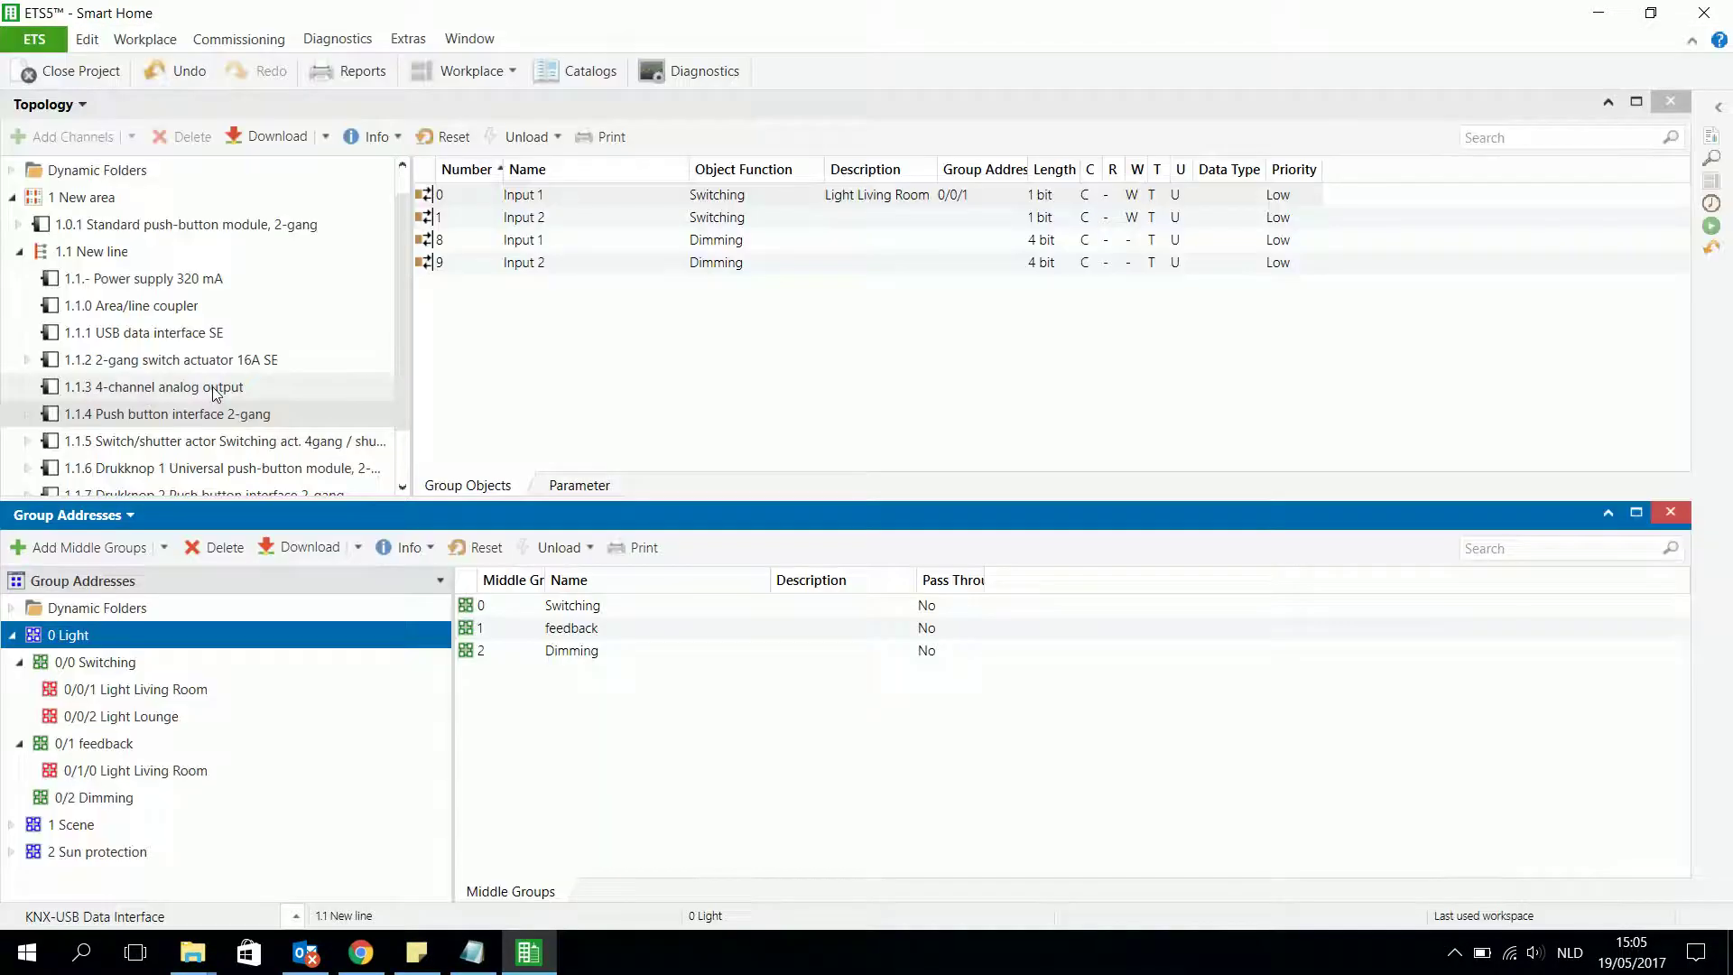
# Add group address 0/2/0 Light Living Room under 0/2 Dimming and view its links.
pyautogui.click(87, 800)
pyautogui.rightClick(87, 802)
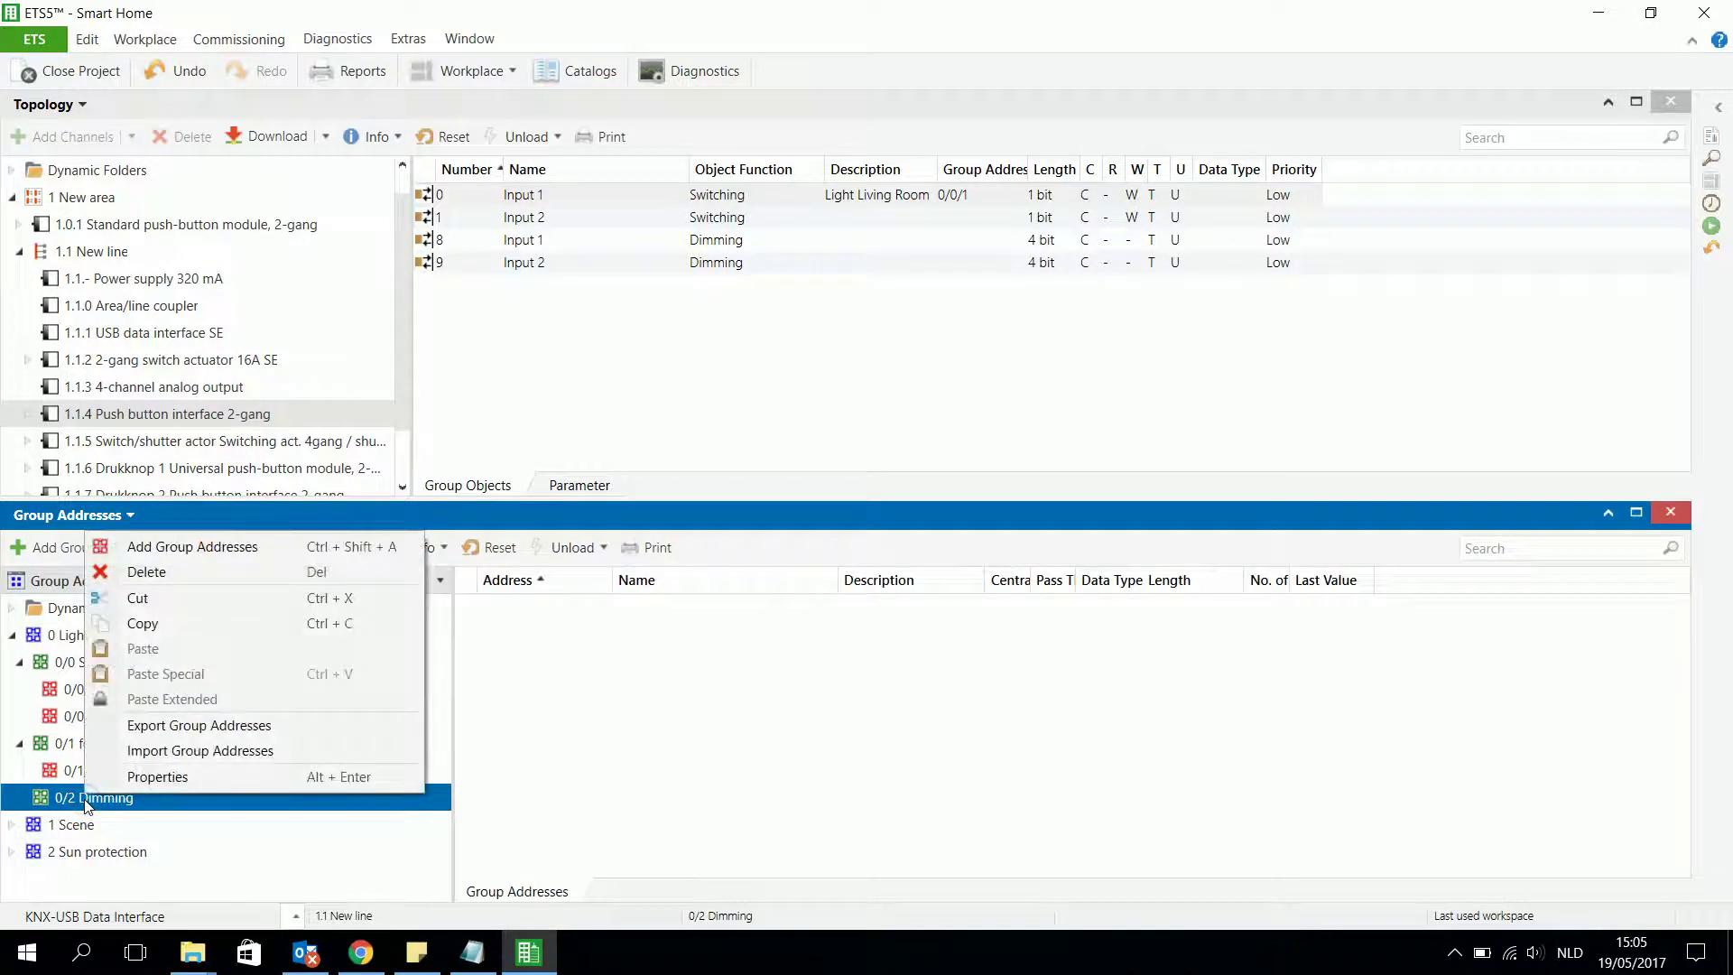
pyautogui.click(213, 548)
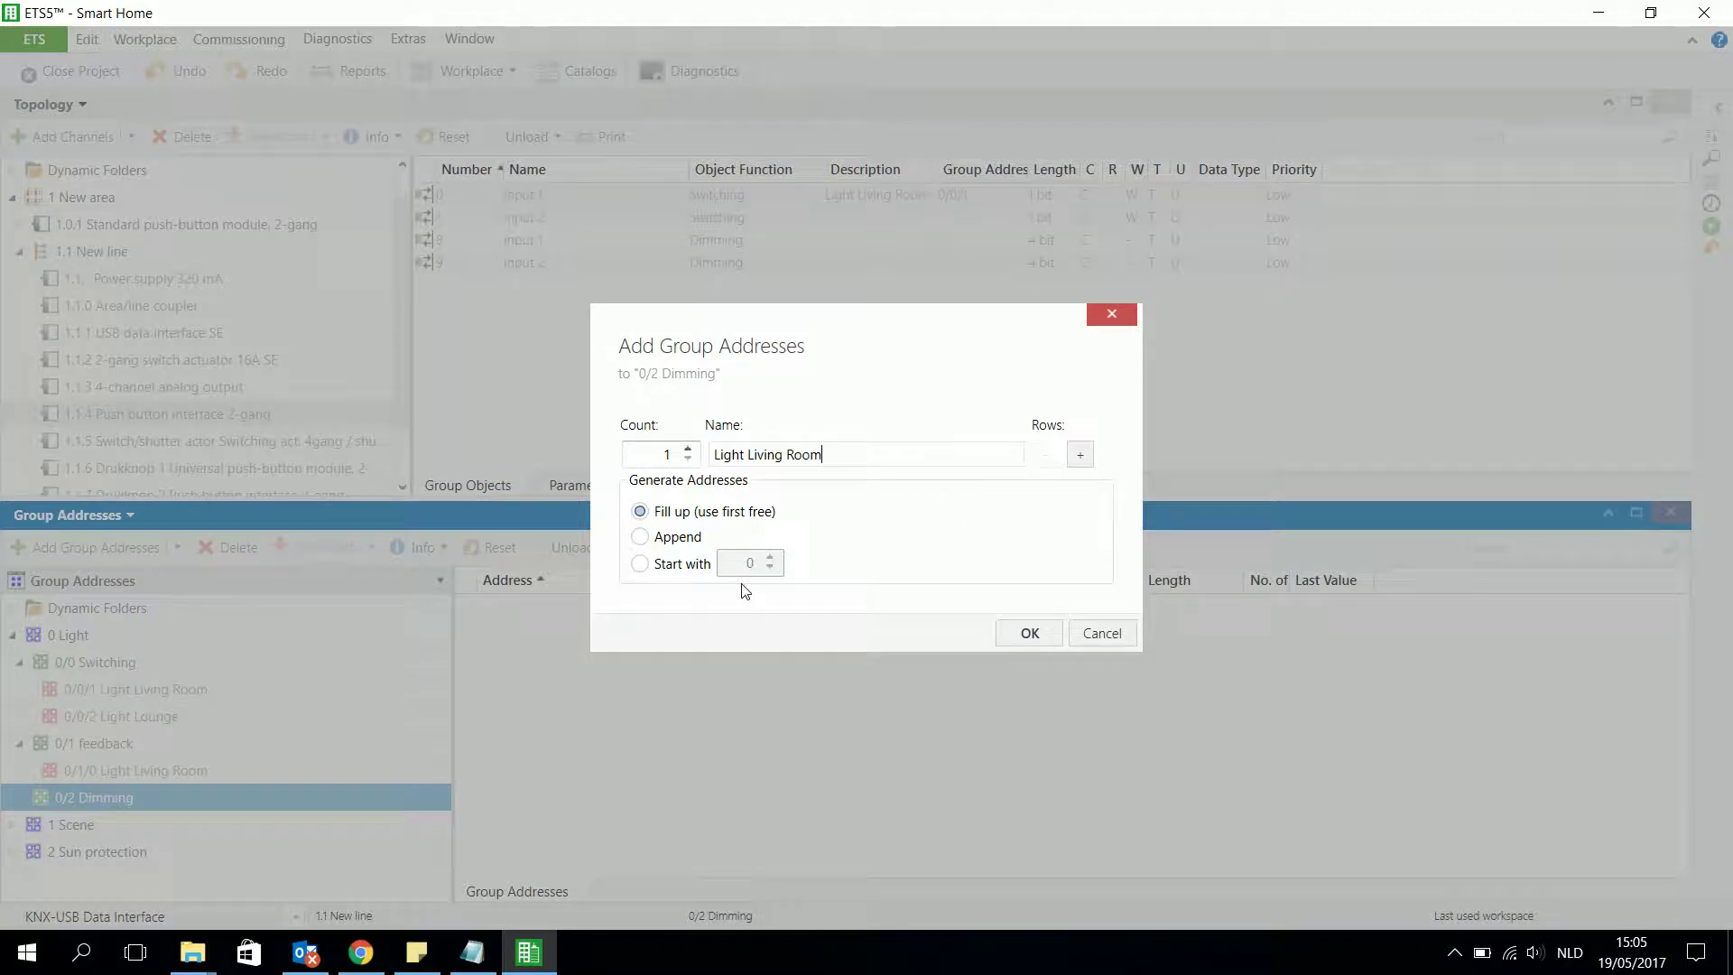
pyautogui.click(1027, 632)
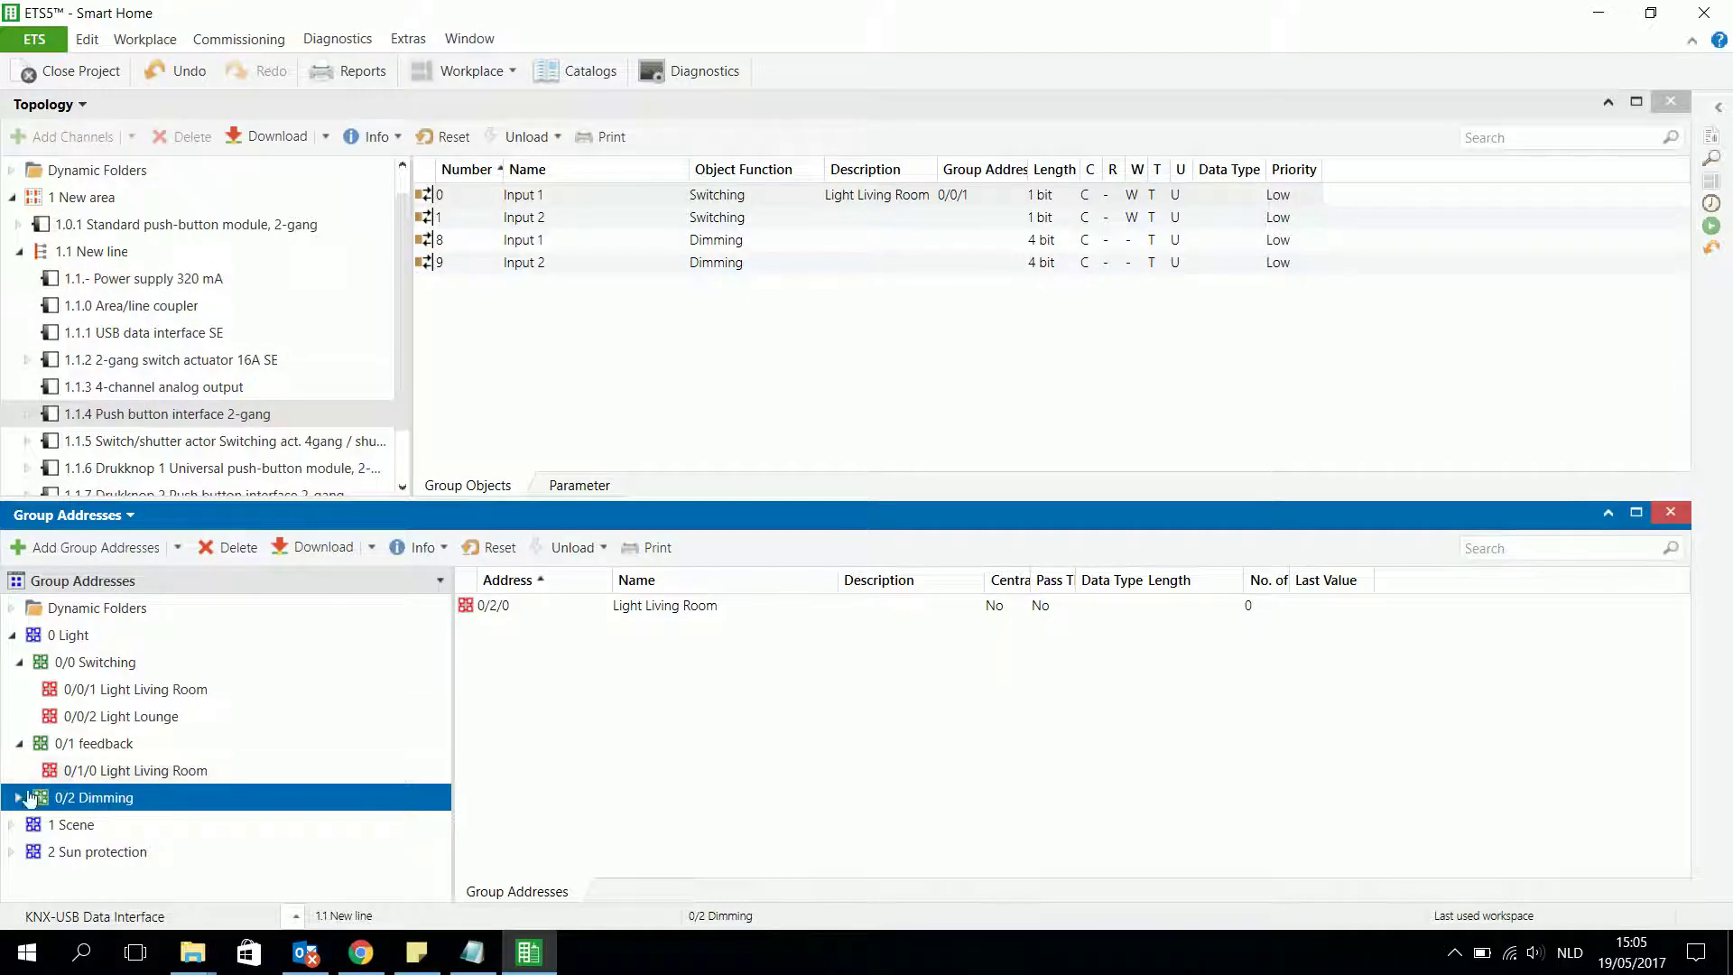
pyautogui.click(22, 797)
pyautogui.click(100, 825)
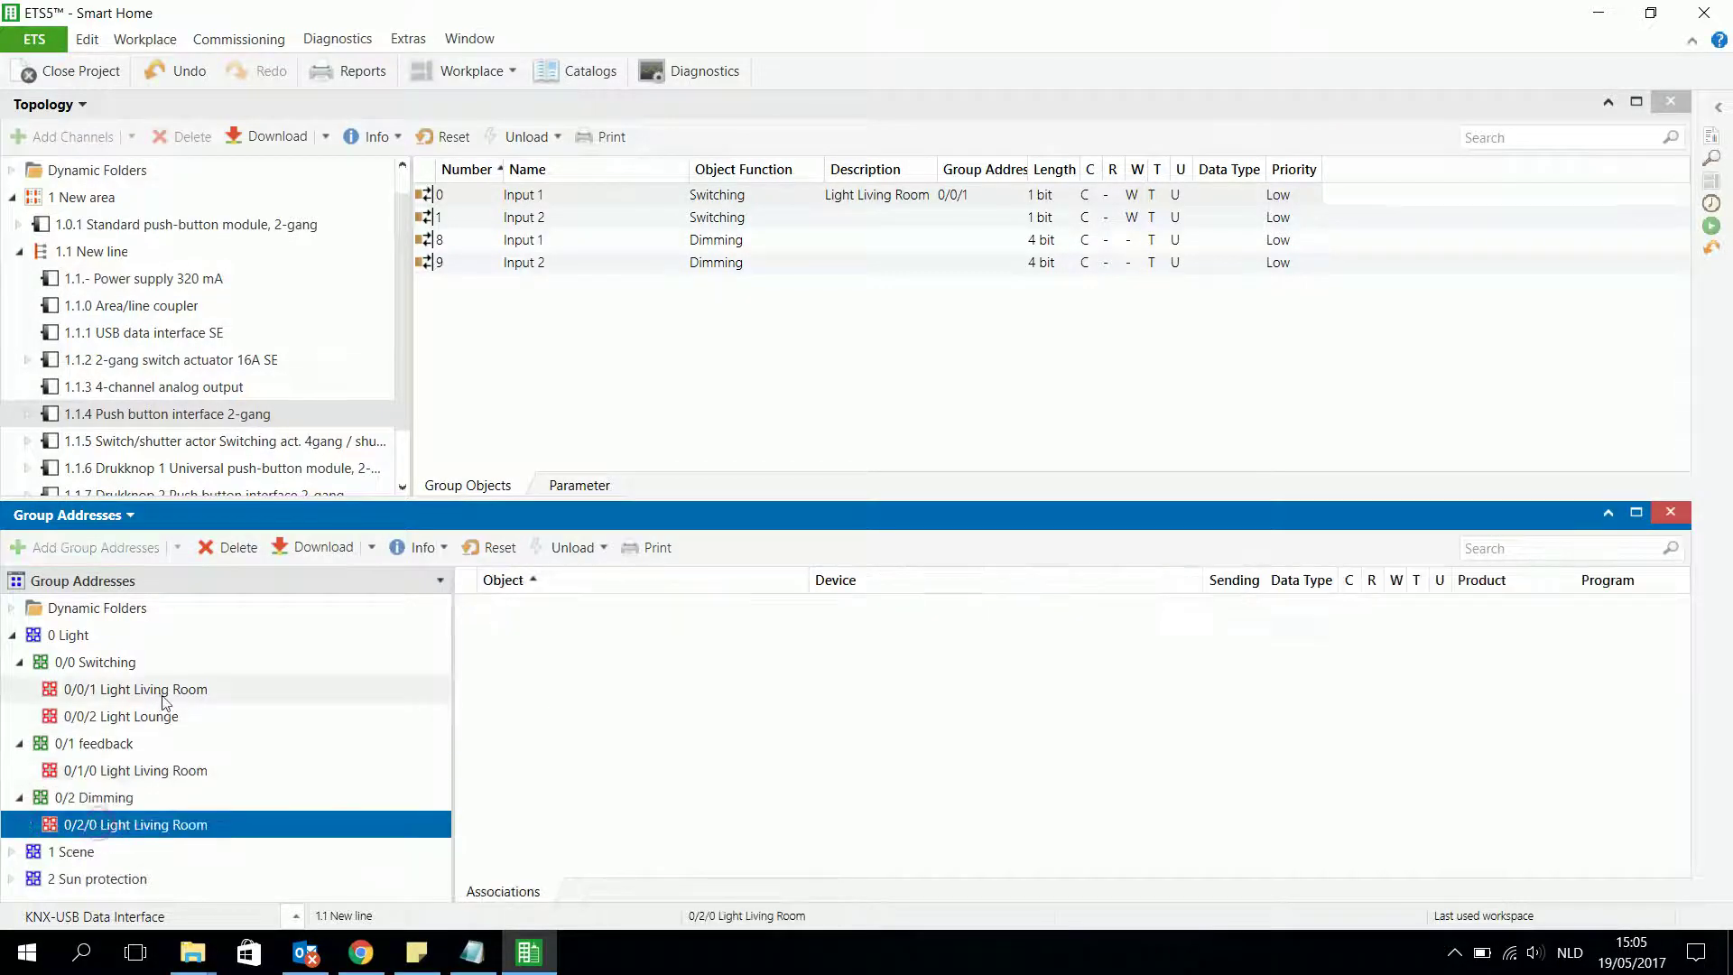
# Drag group object 8 Input 1 Dimming onto 0/2/0 Light Living Room and check its links.
pyautogui.click(165, 694)
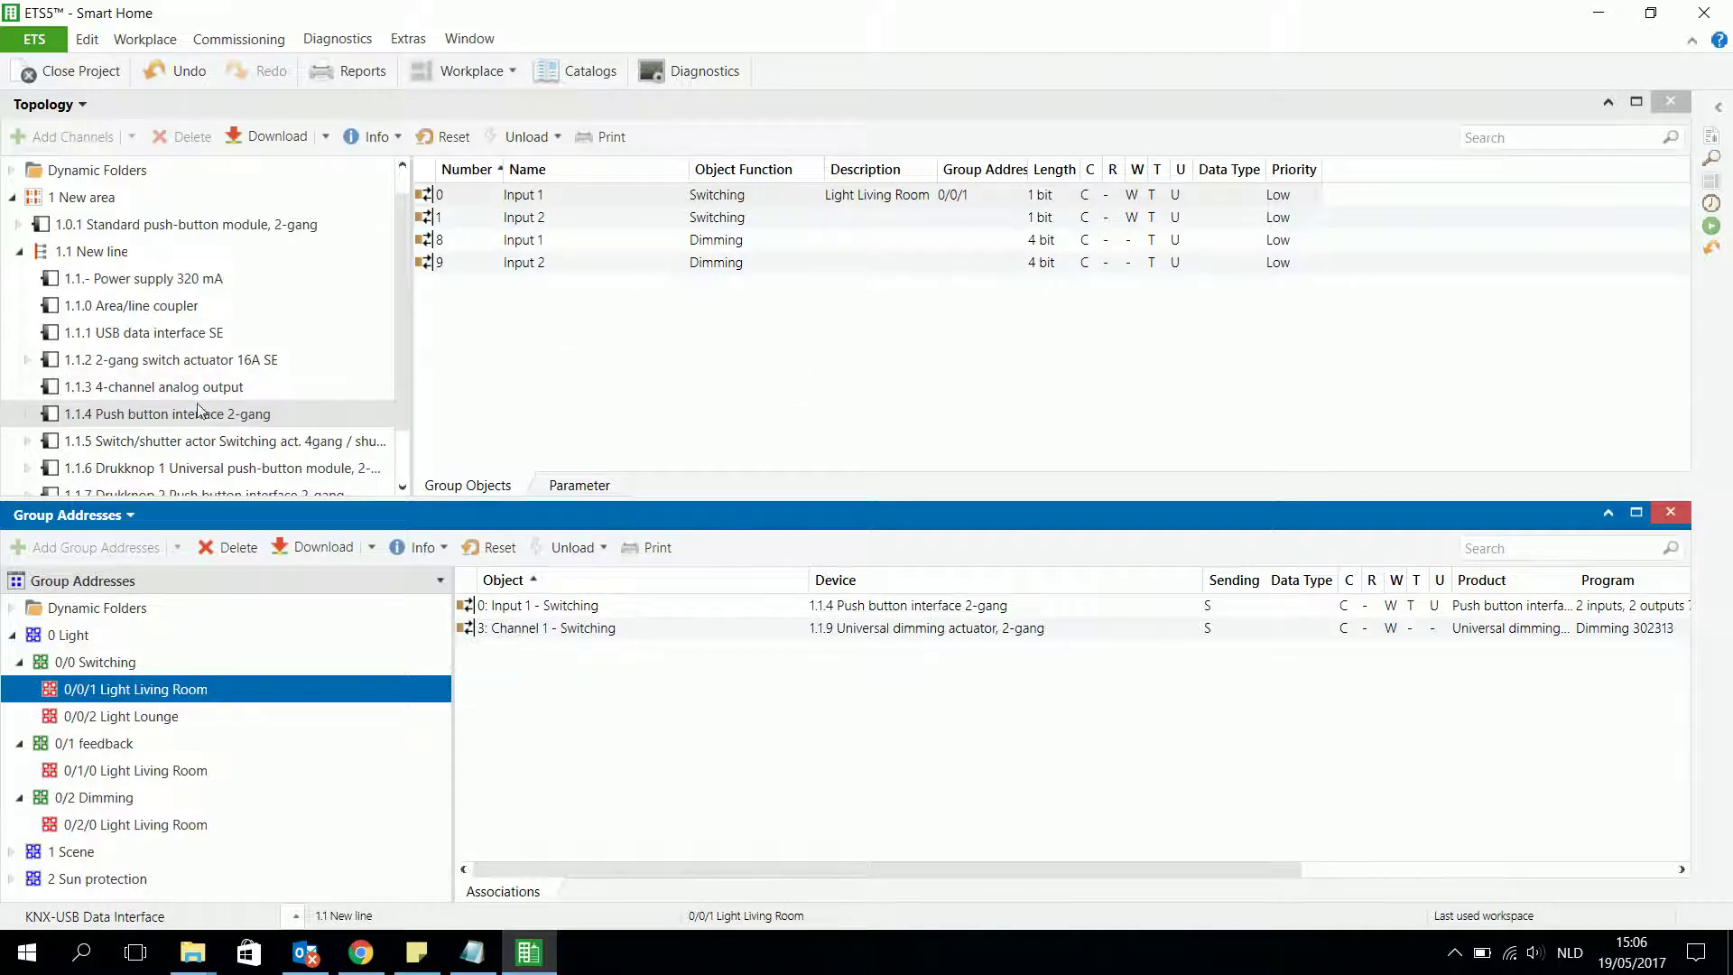
pyautogui.click(544, 240)
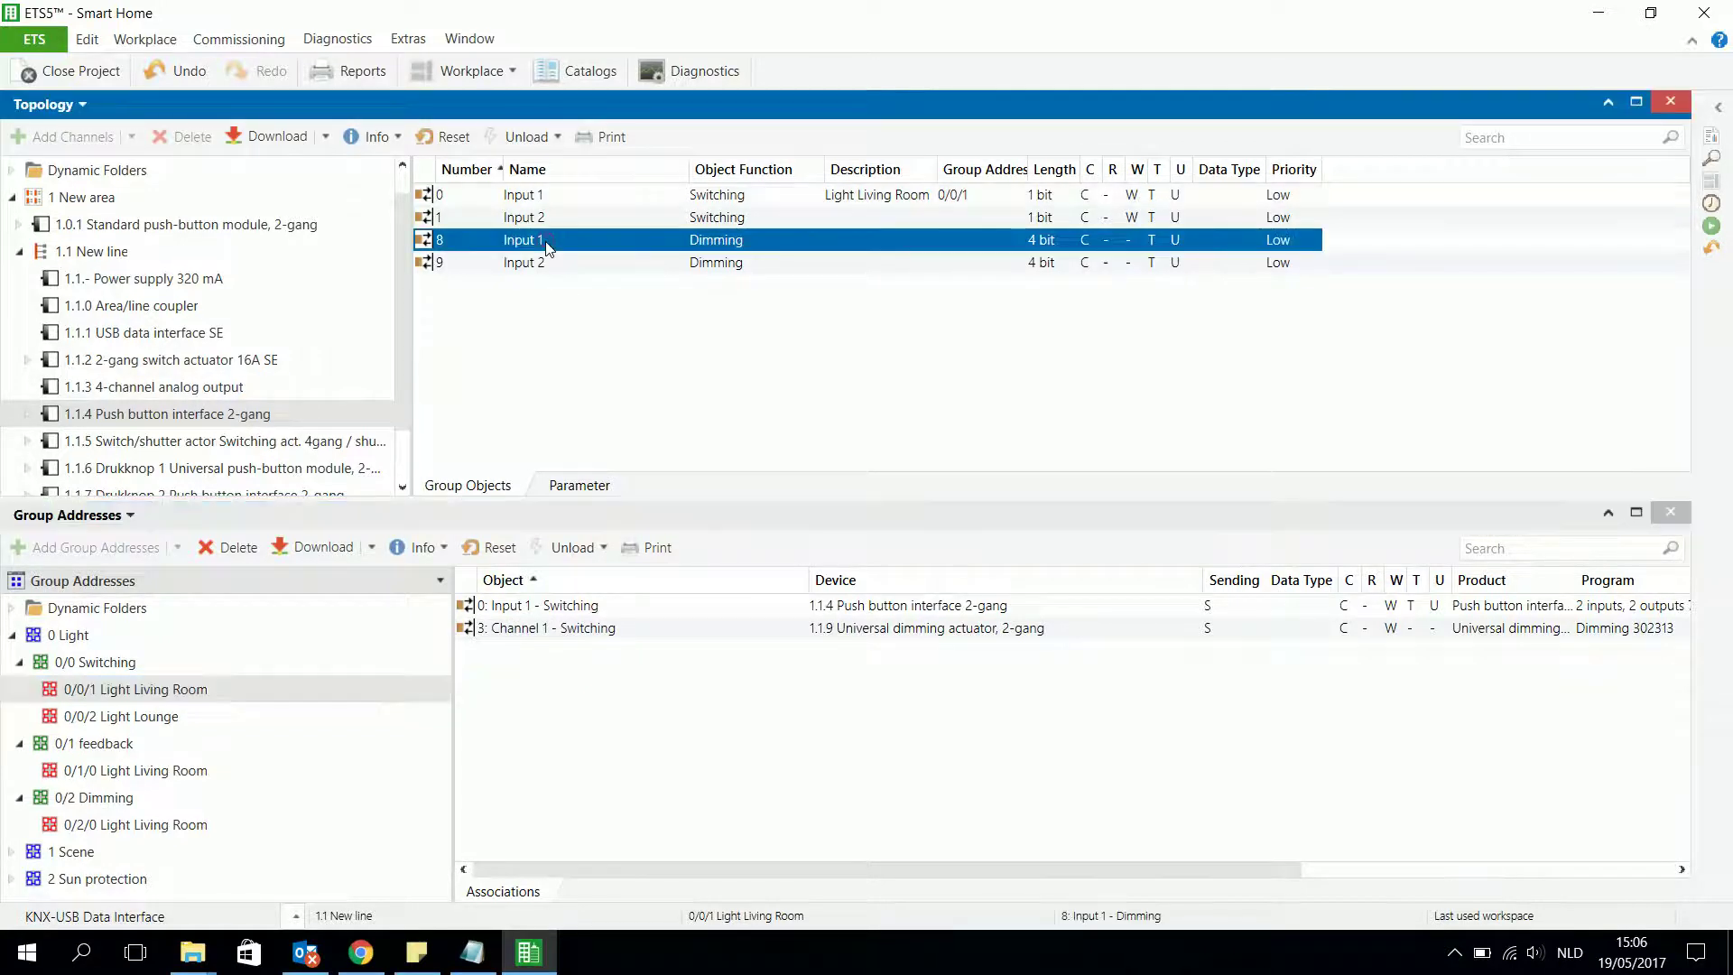
pyautogui.moveTo(547, 246); pyautogui.dragTo(176, 831)
pyautogui.click(176, 825)
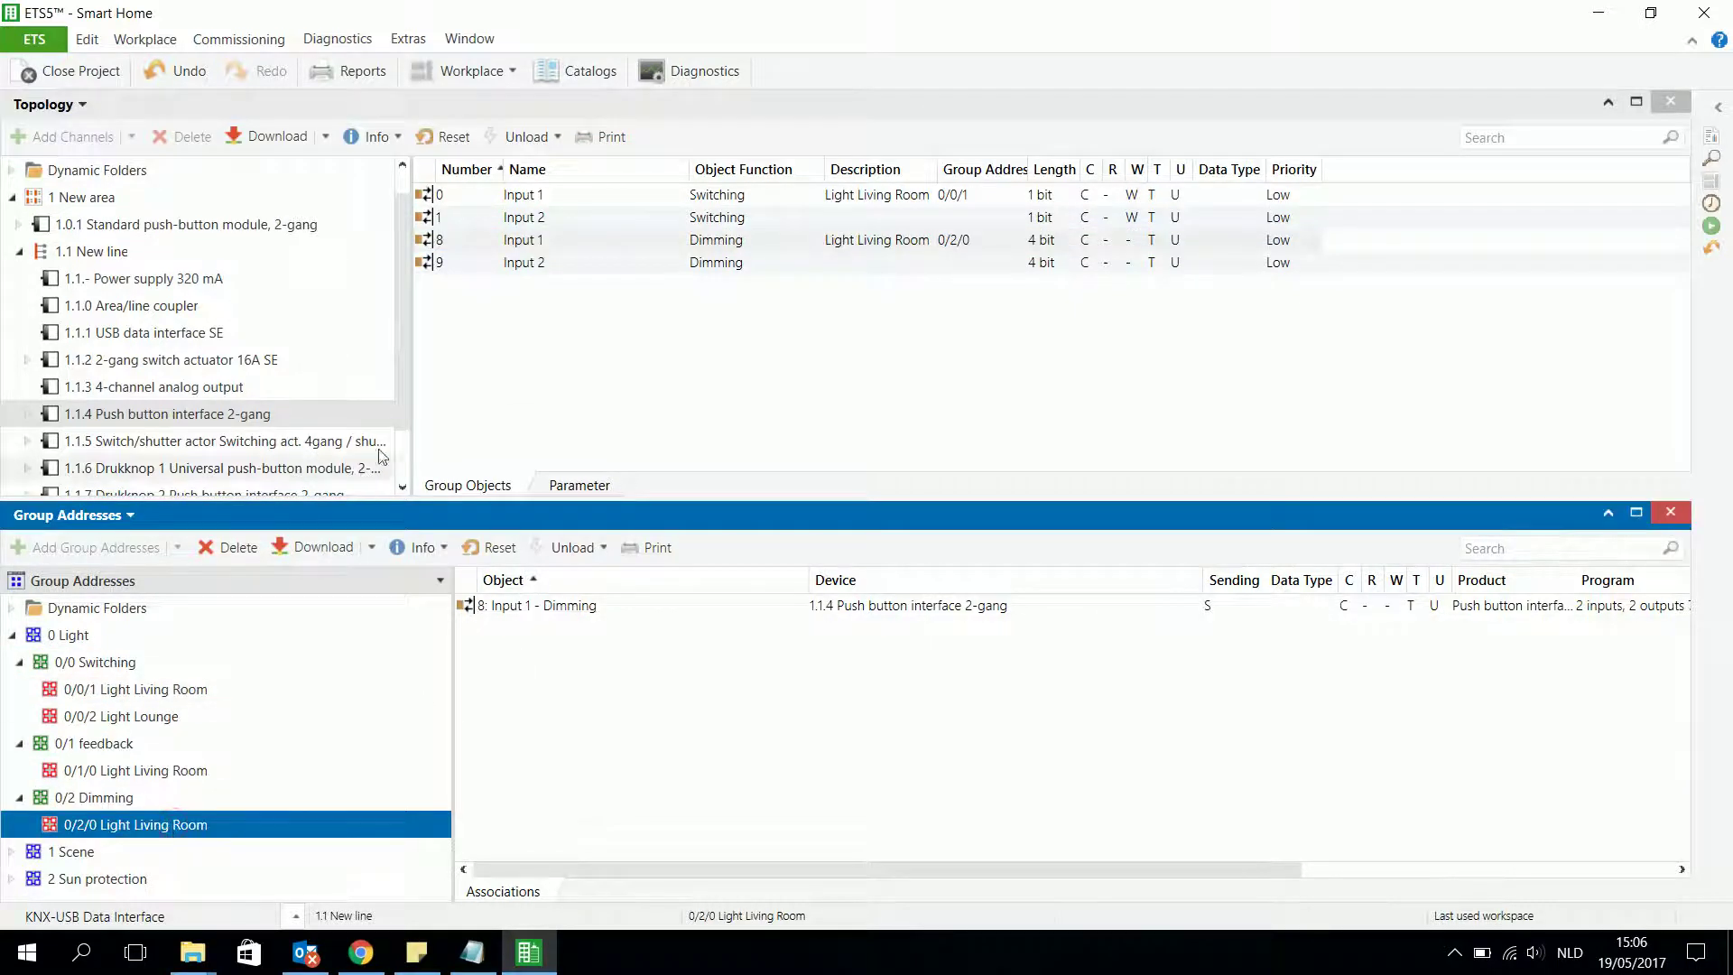
pyautogui.click(402, 489)
# Link the 1.1.9 actuator's object 6 Channel 1 Dimming to 0/2/0, then check 0/0/1's links.
pyautogui.click(401, 488)
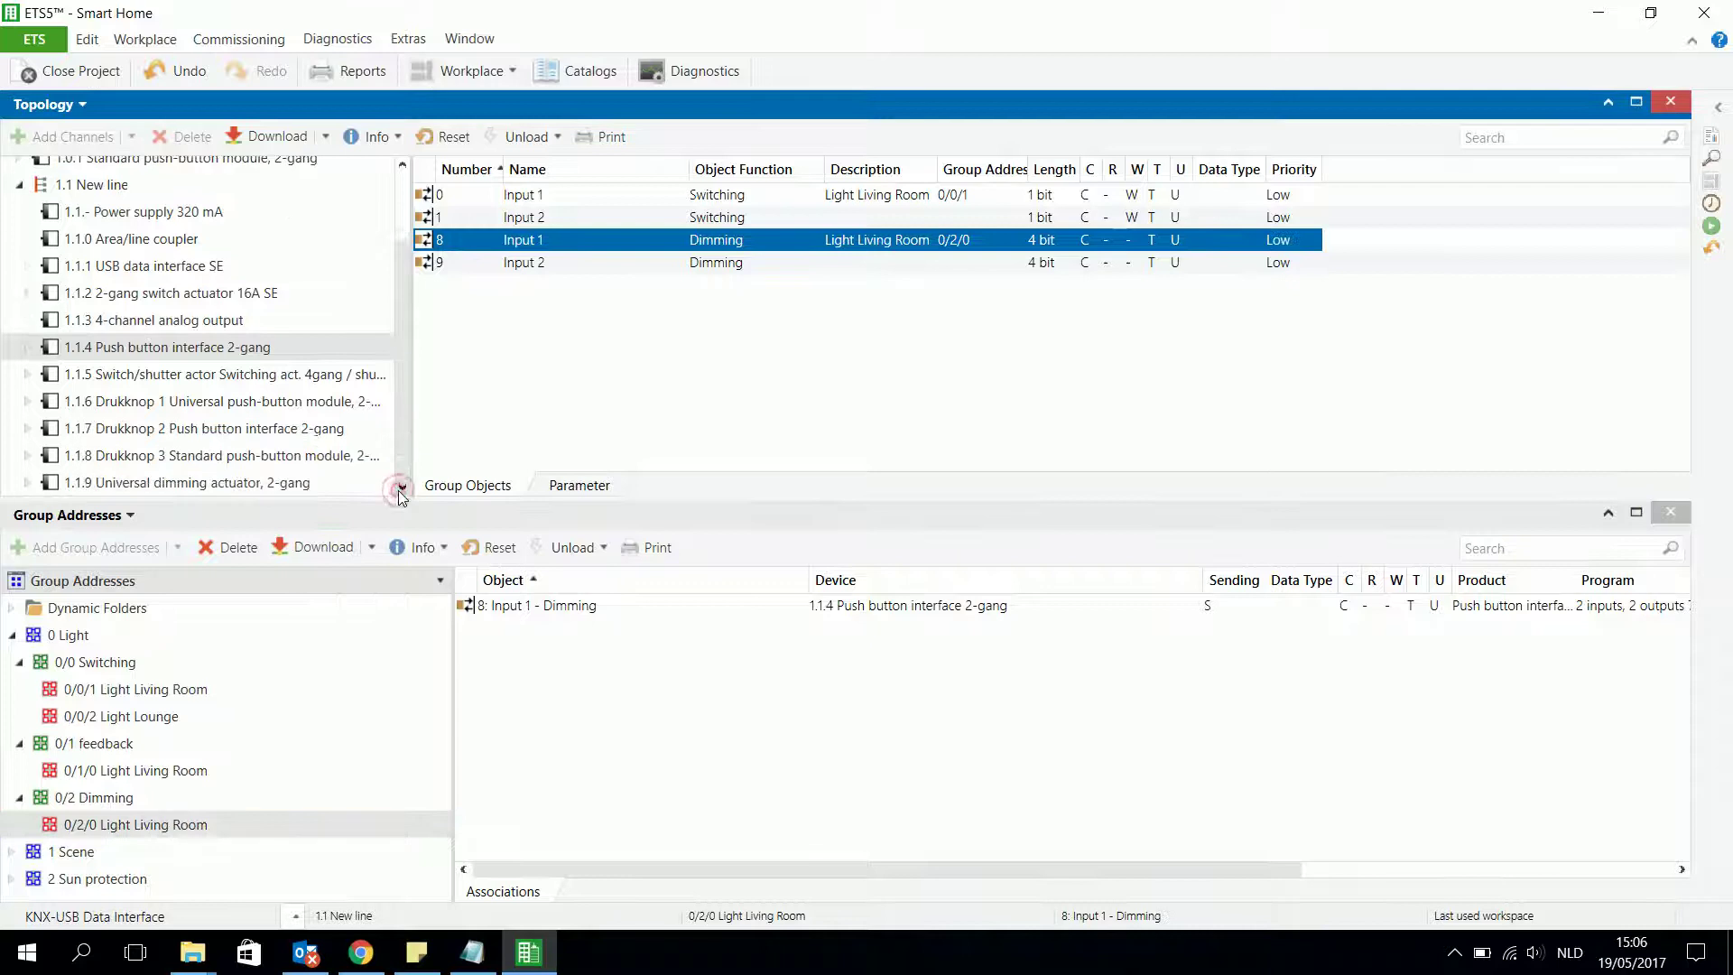
pyautogui.click(247, 483)
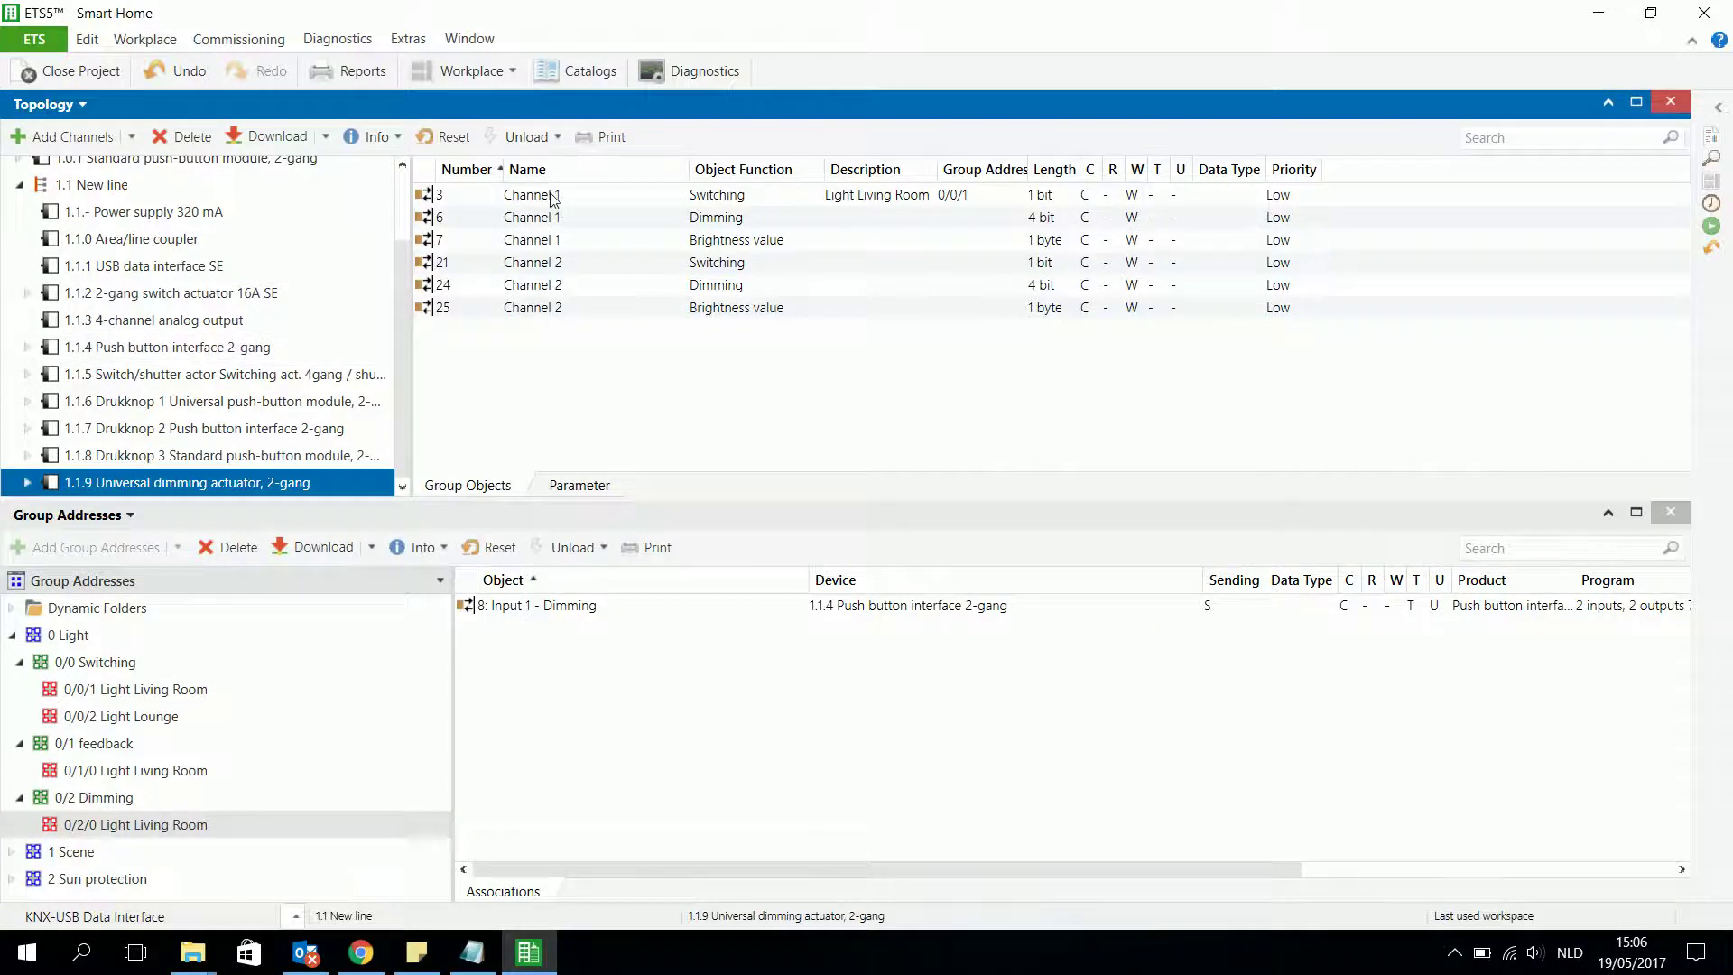
pyautogui.click(700, 220)
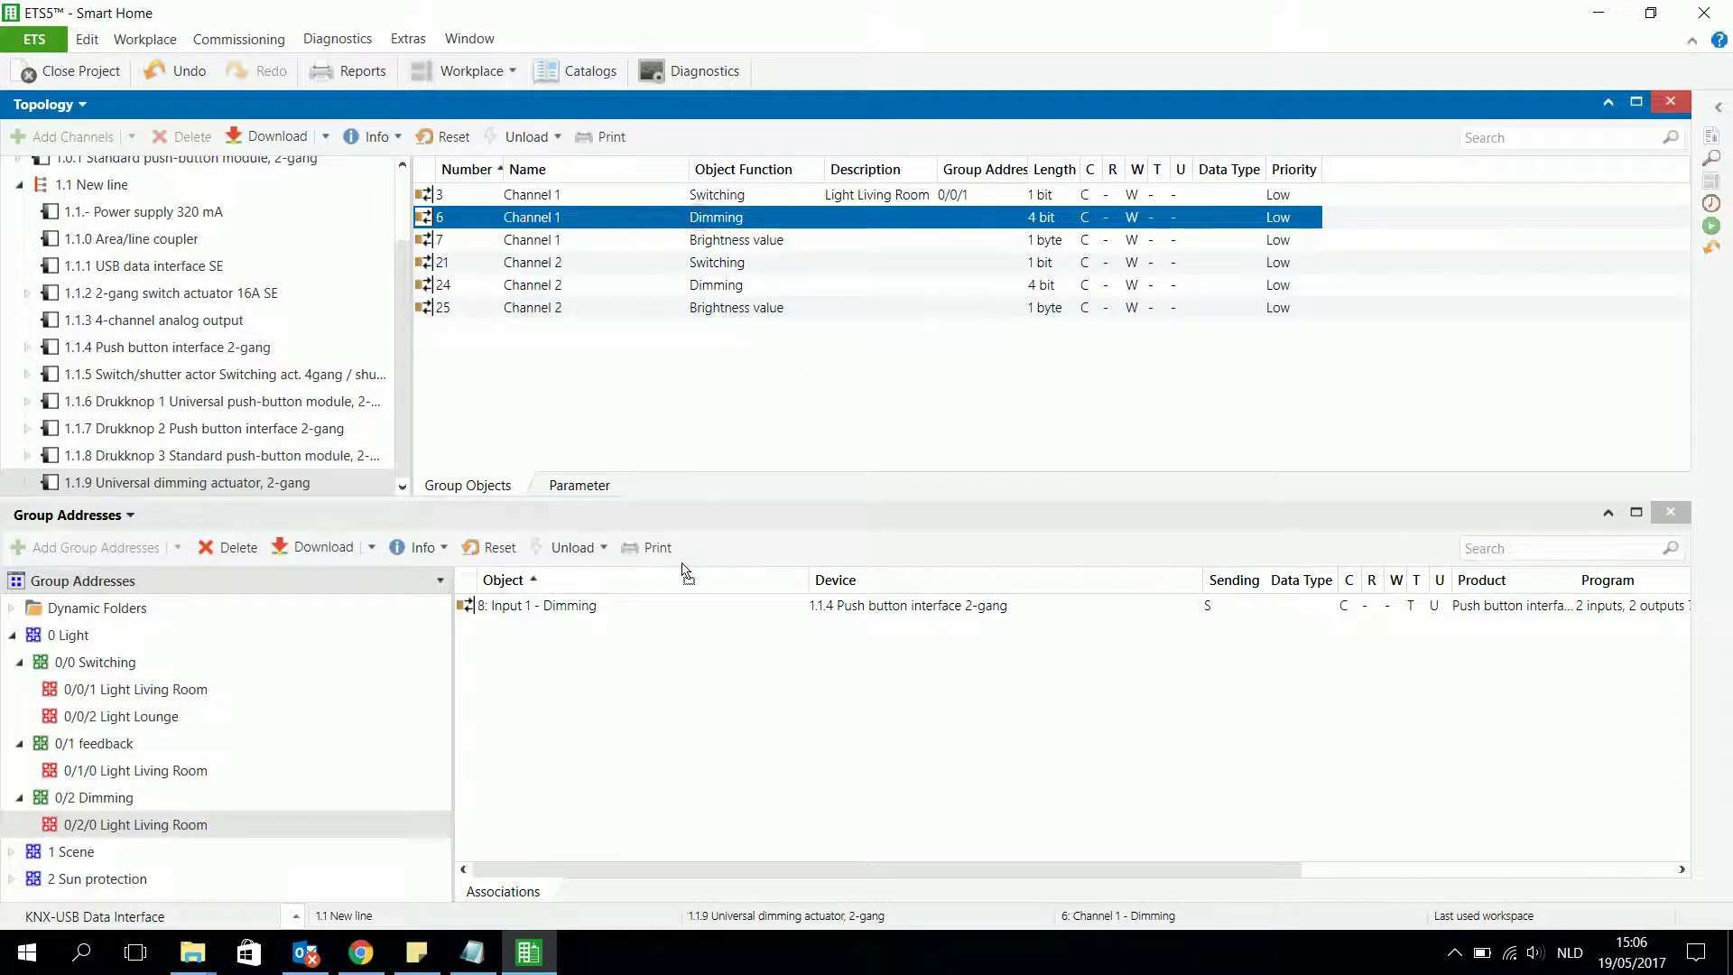
pyautogui.moveTo(688, 574); pyautogui.dragTo(627, 713)
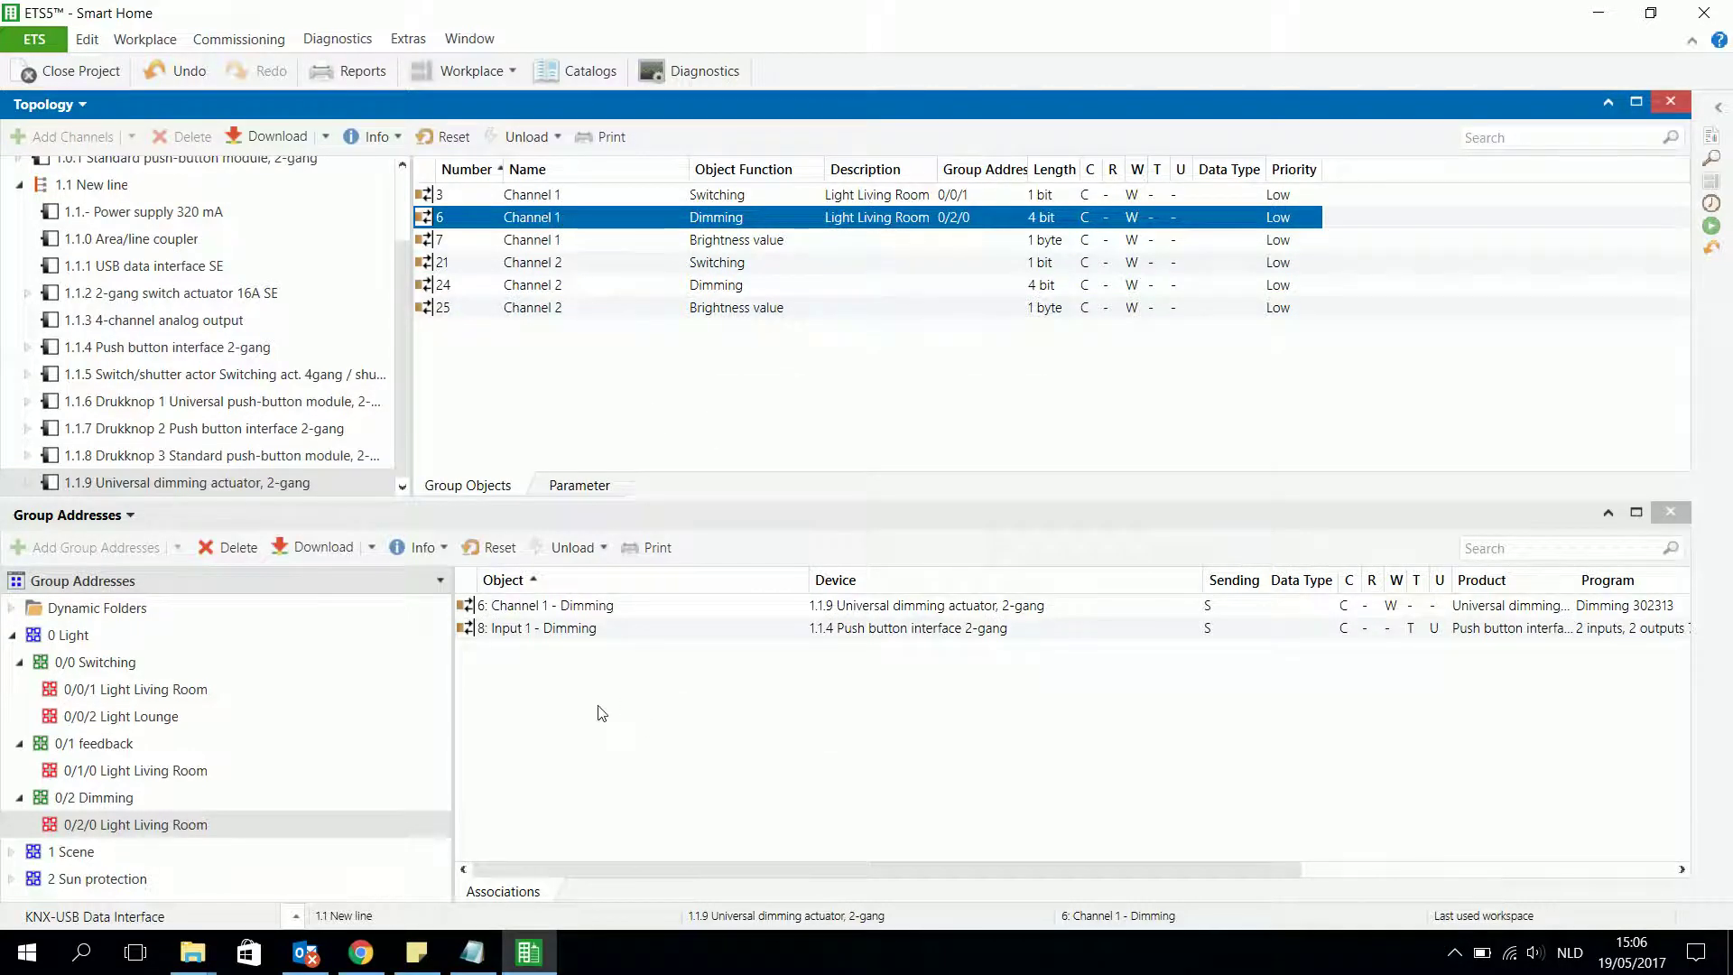
pyautogui.click(172, 692)
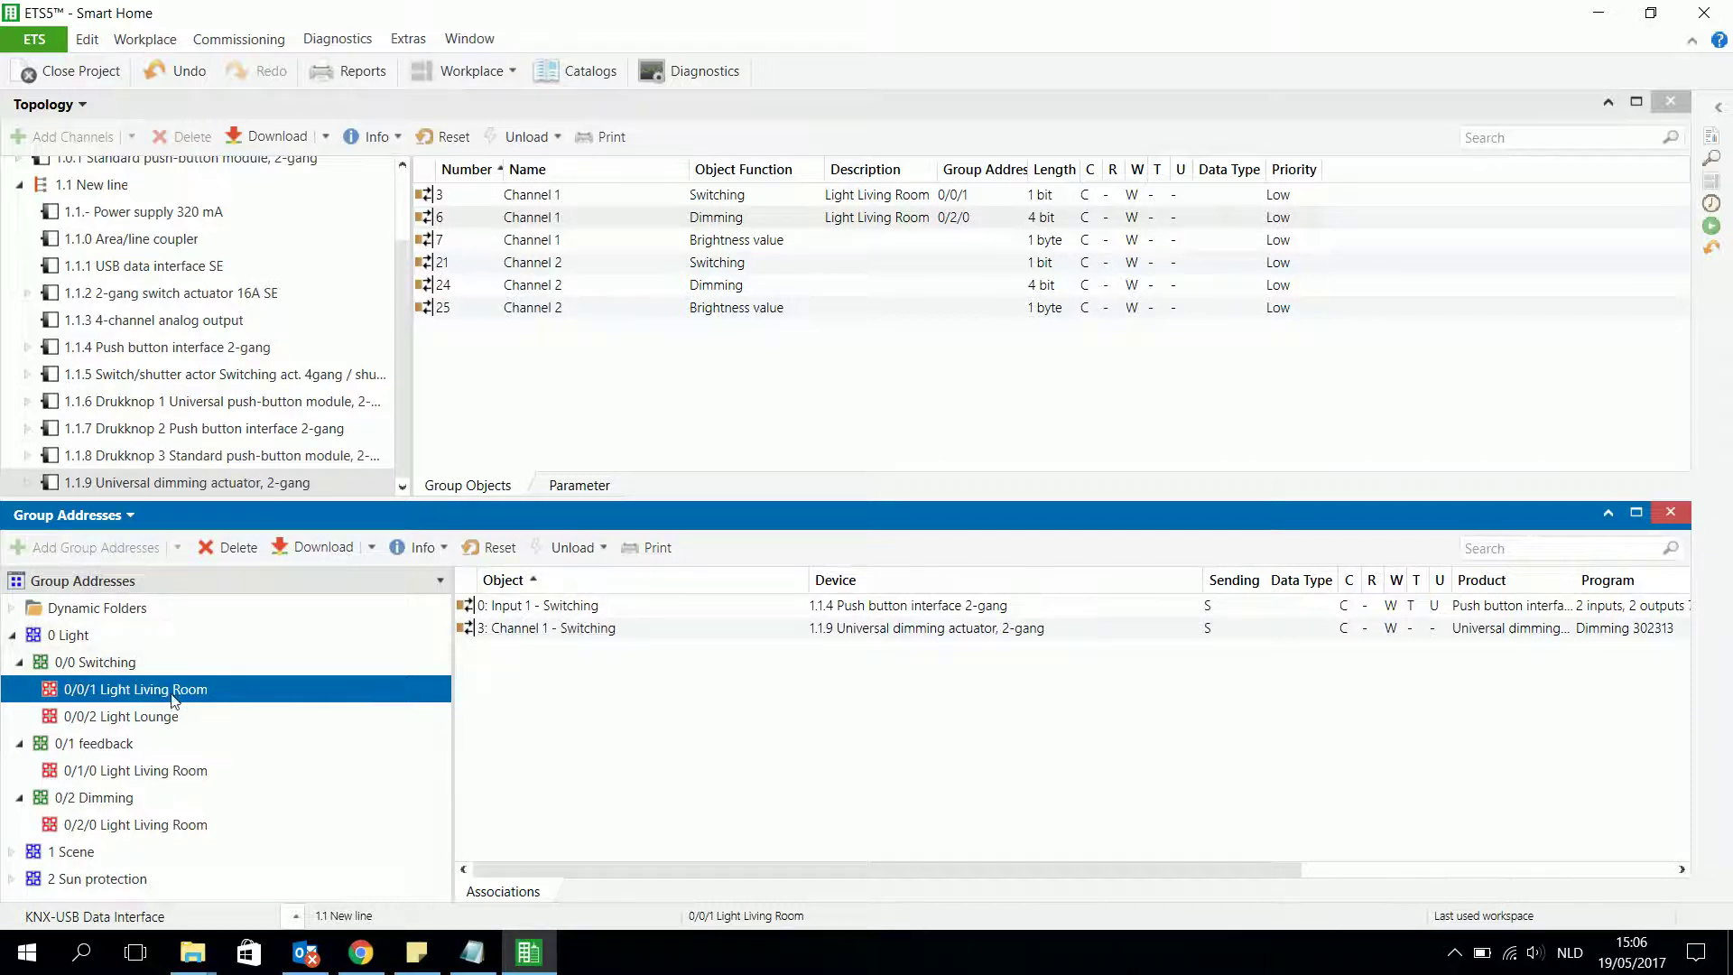
# Review the links on 0/2/0 and 0/0/1, then select device 1.1.6 Drukknop 1.
pyautogui.click(171, 825)
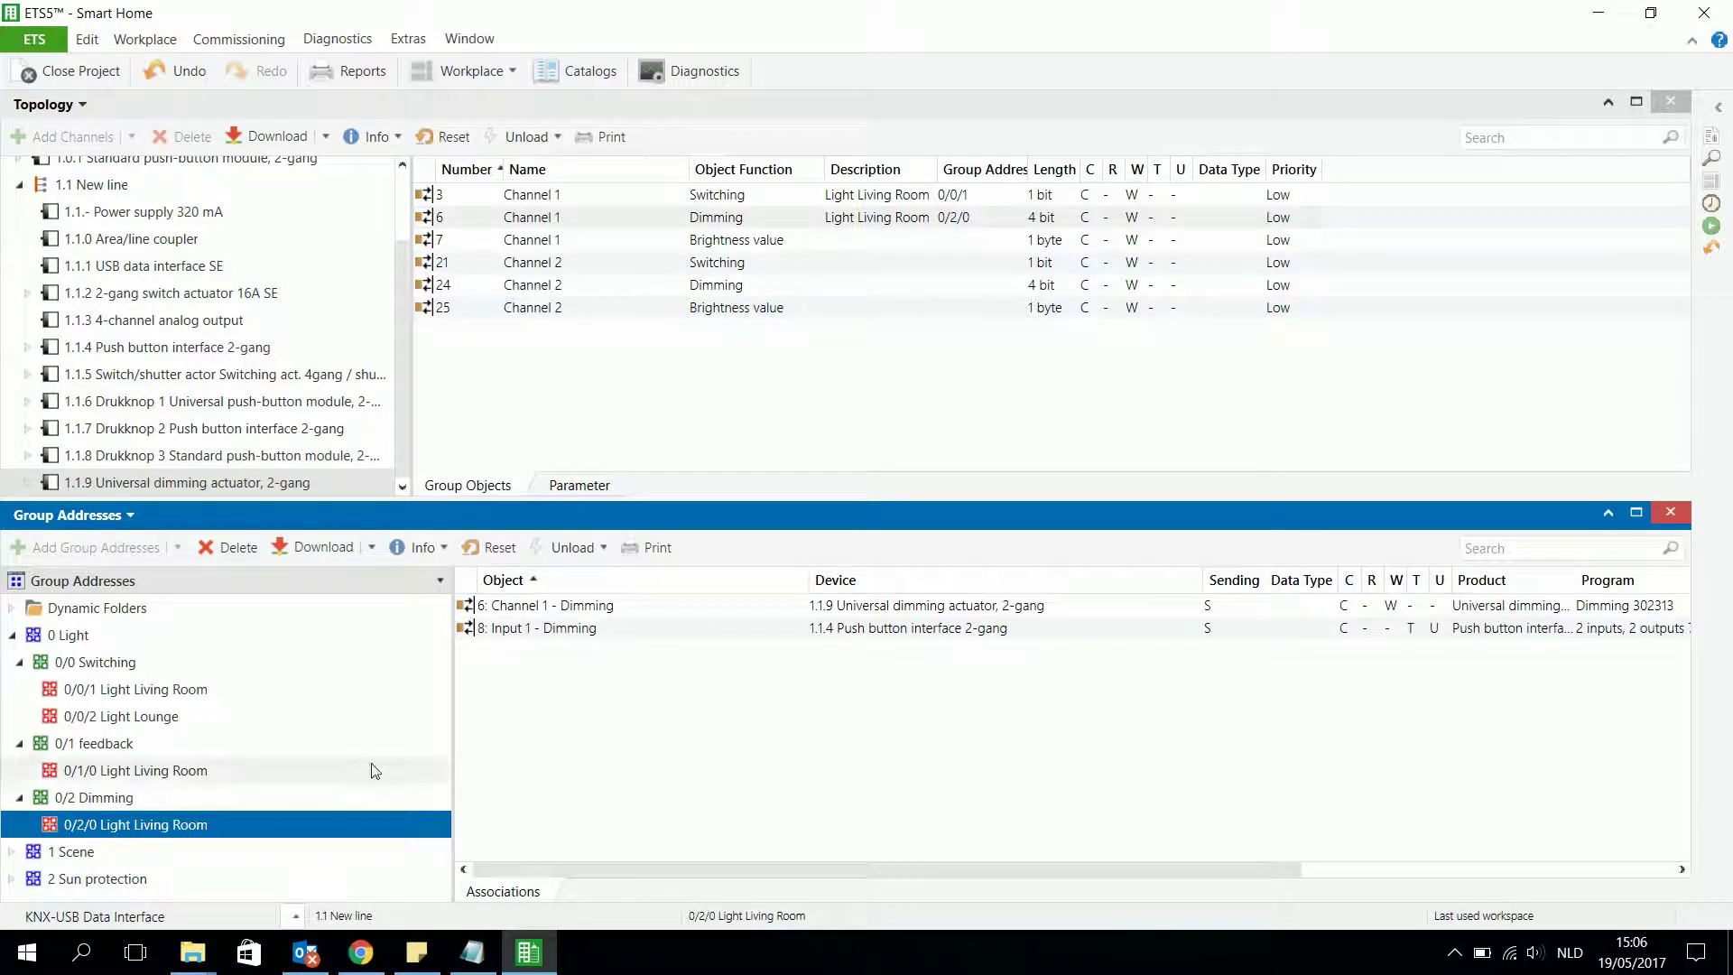
pyautogui.click(201, 693)
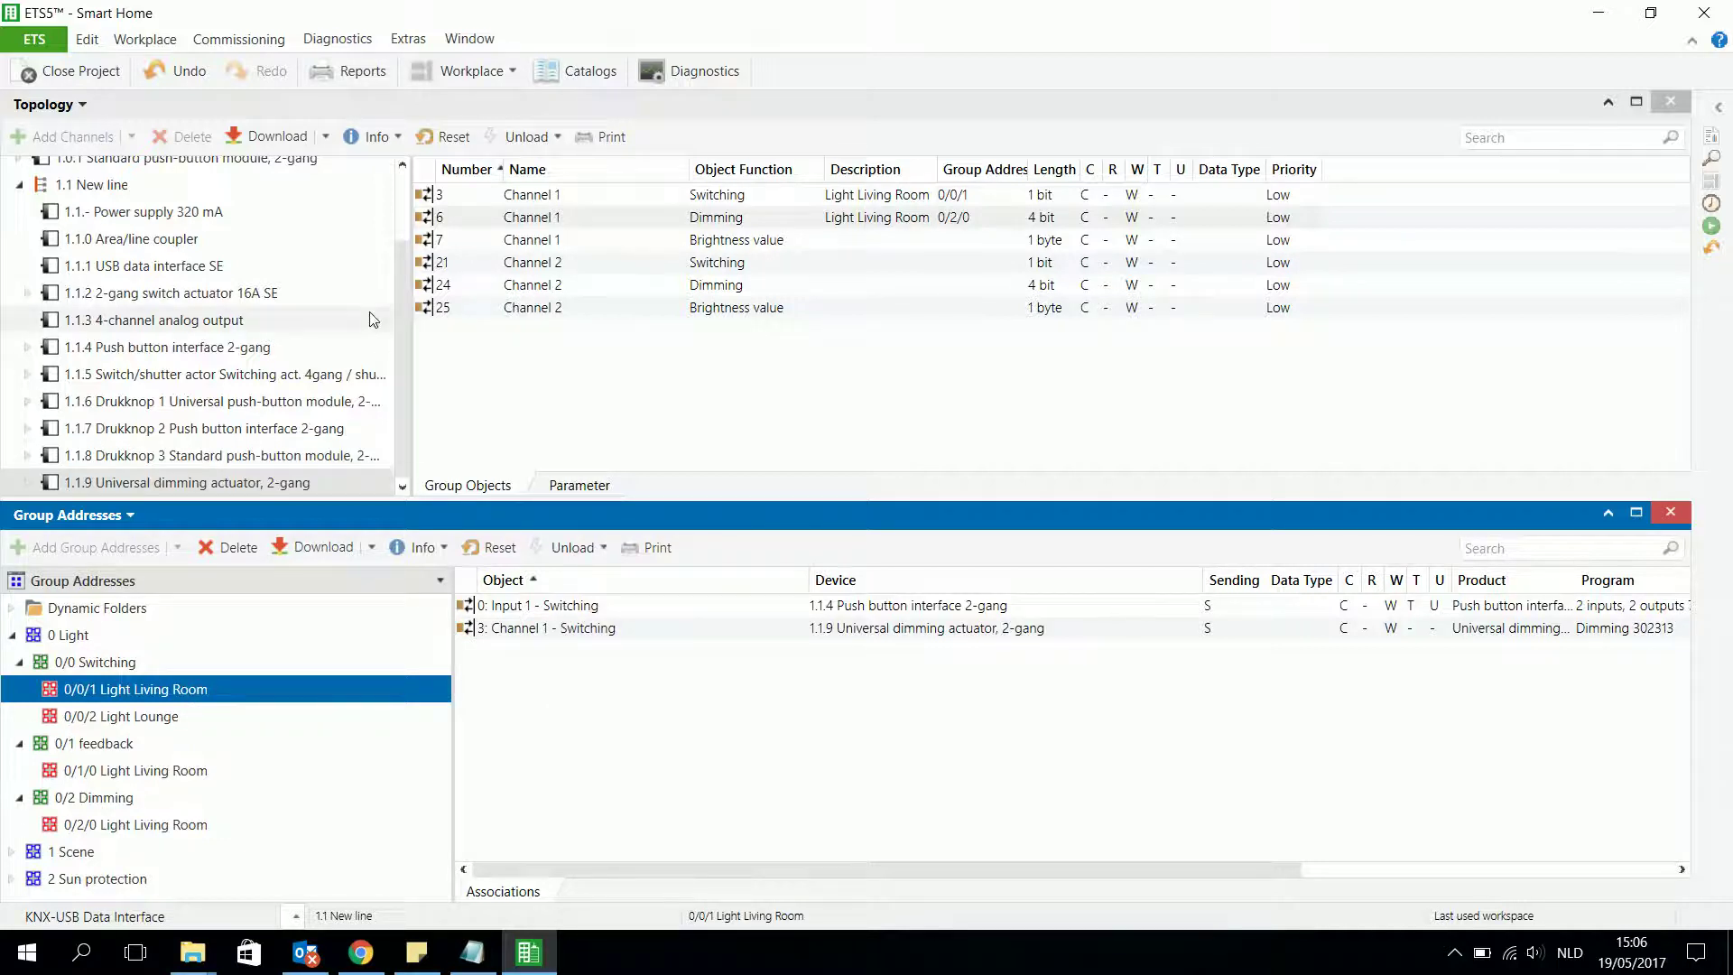
pyautogui.click(201, 407)
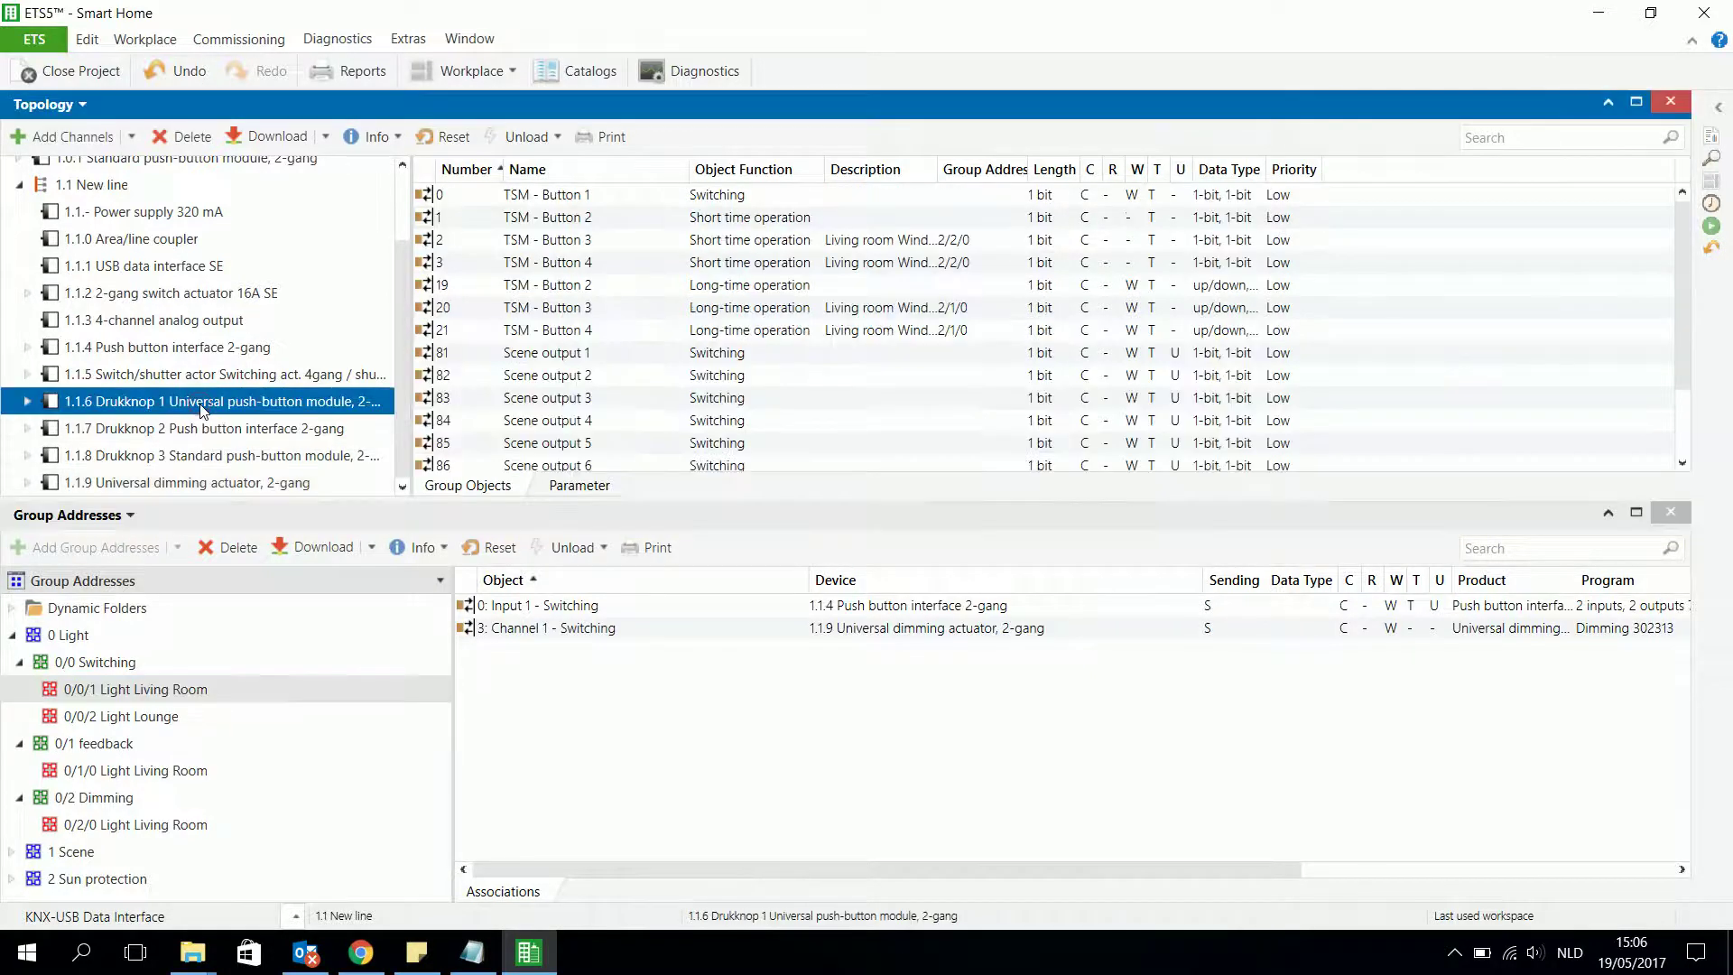
# Set Drukknop 1's TSM operation concept to Rocker function (rocker 1) for buttons 1 and 2.
pyautogui.click(593, 488)
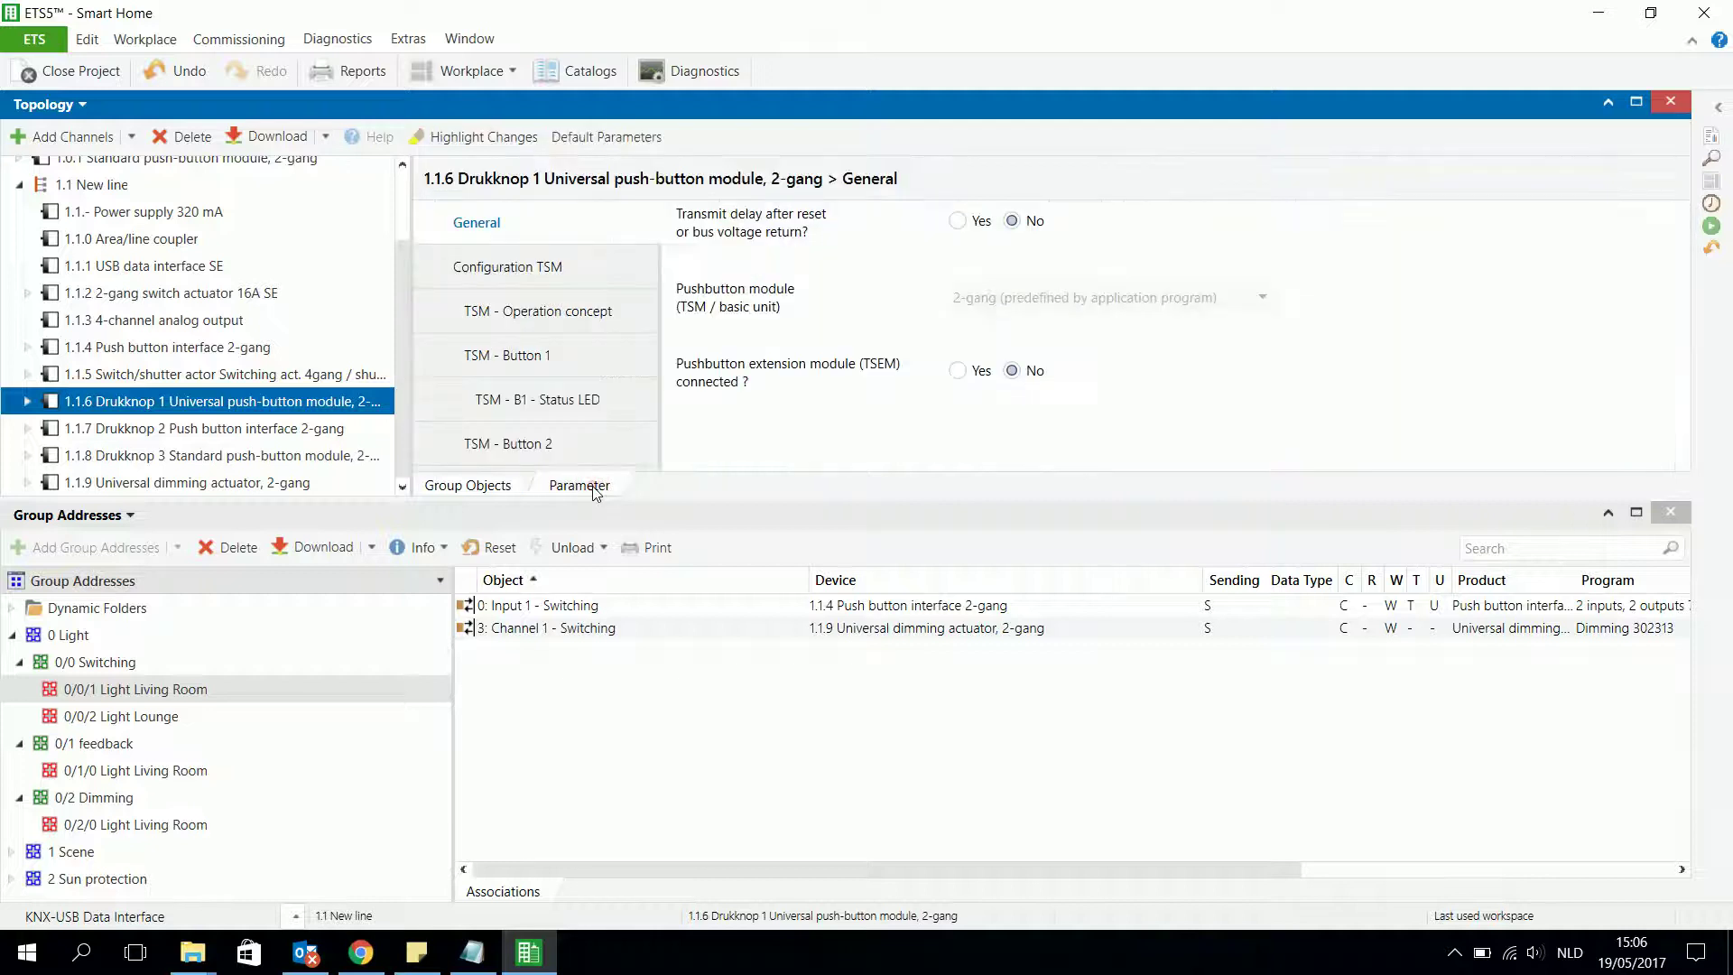
pyautogui.click(551, 311)
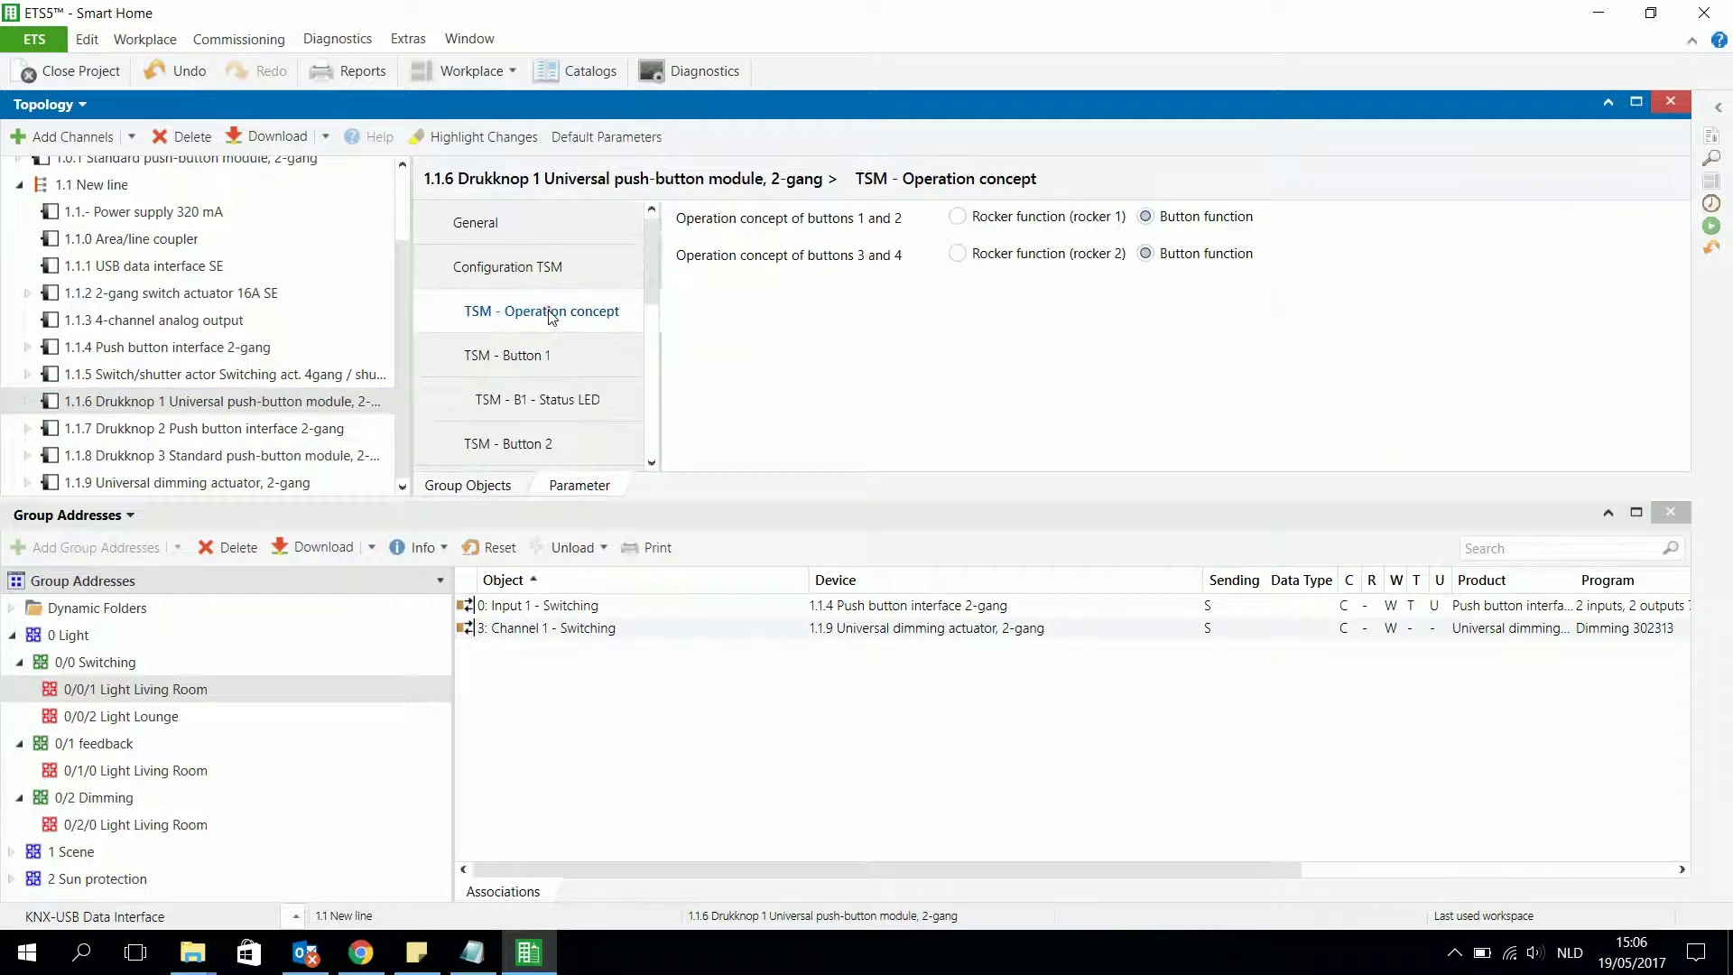
pyautogui.click(565, 359)
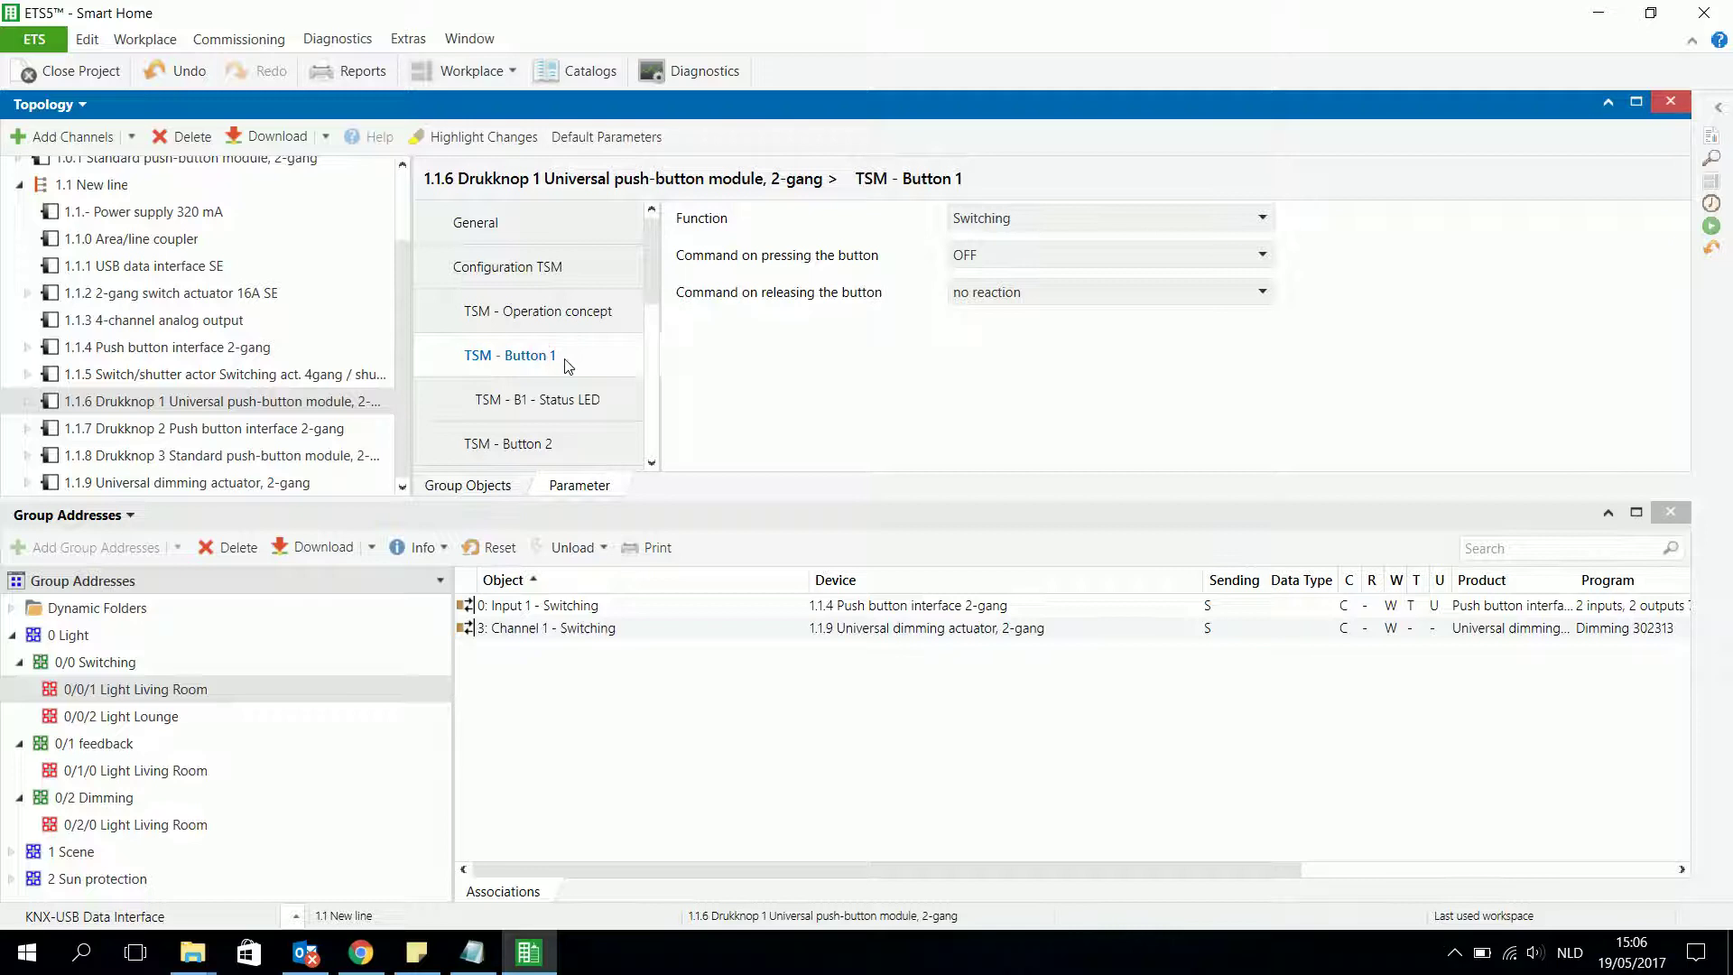
pyautogui.click(558, 328)
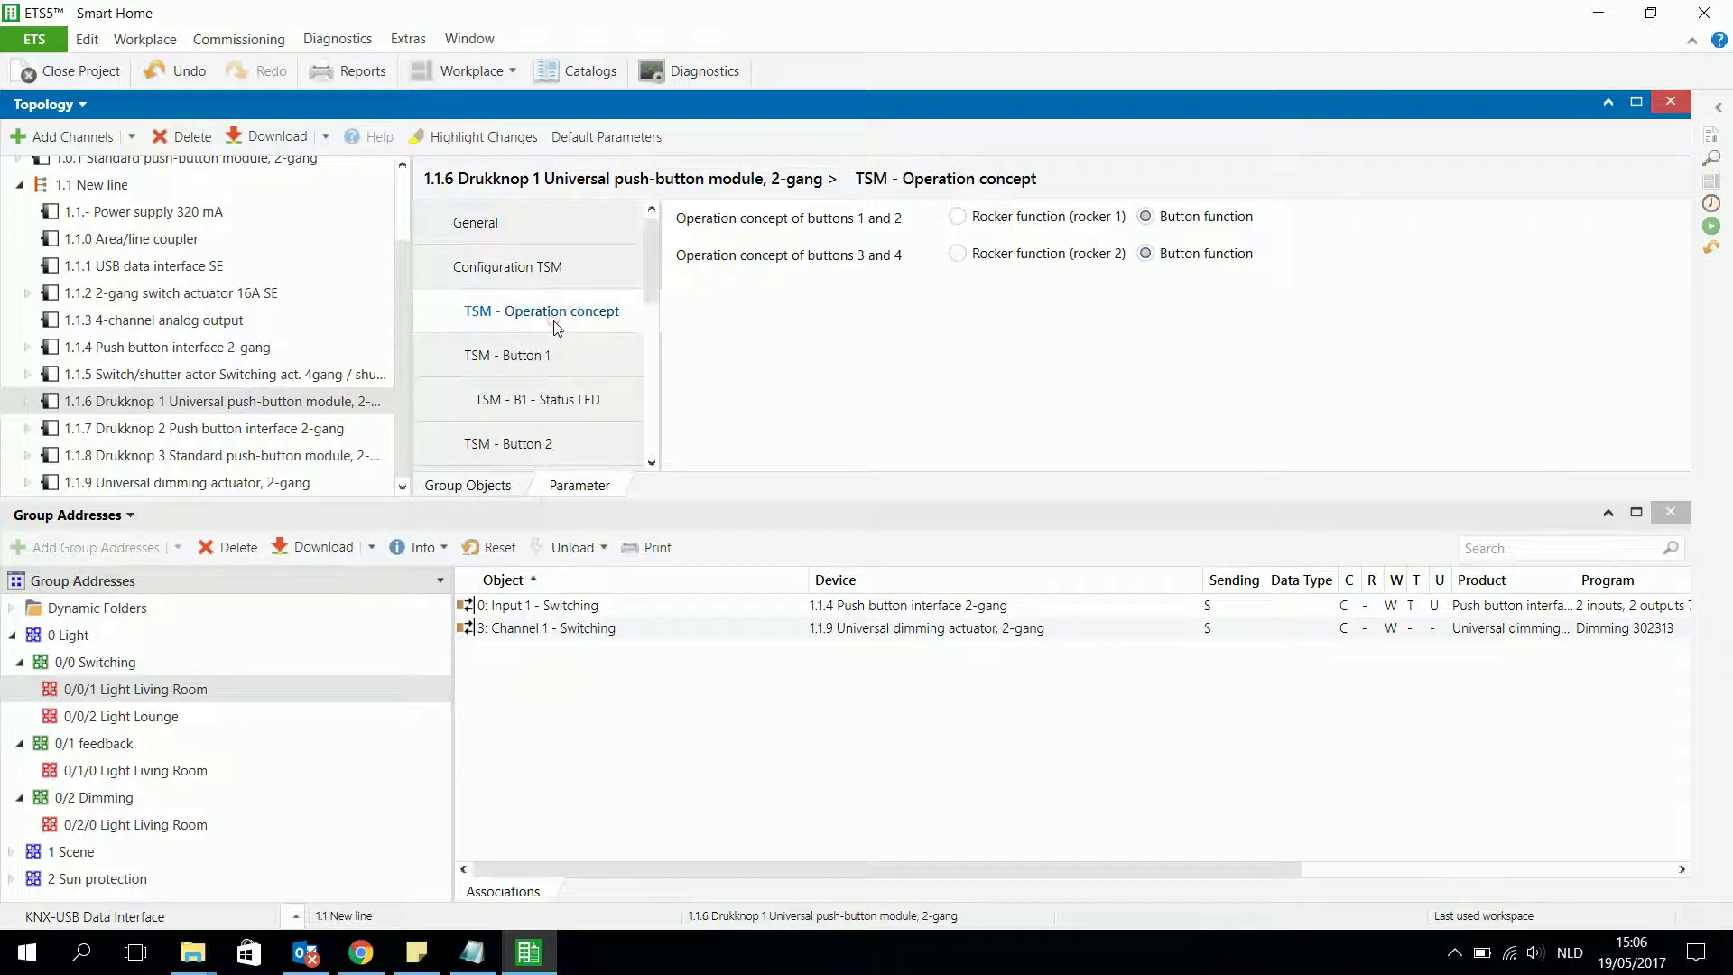
pyautogui.click(960, 218)
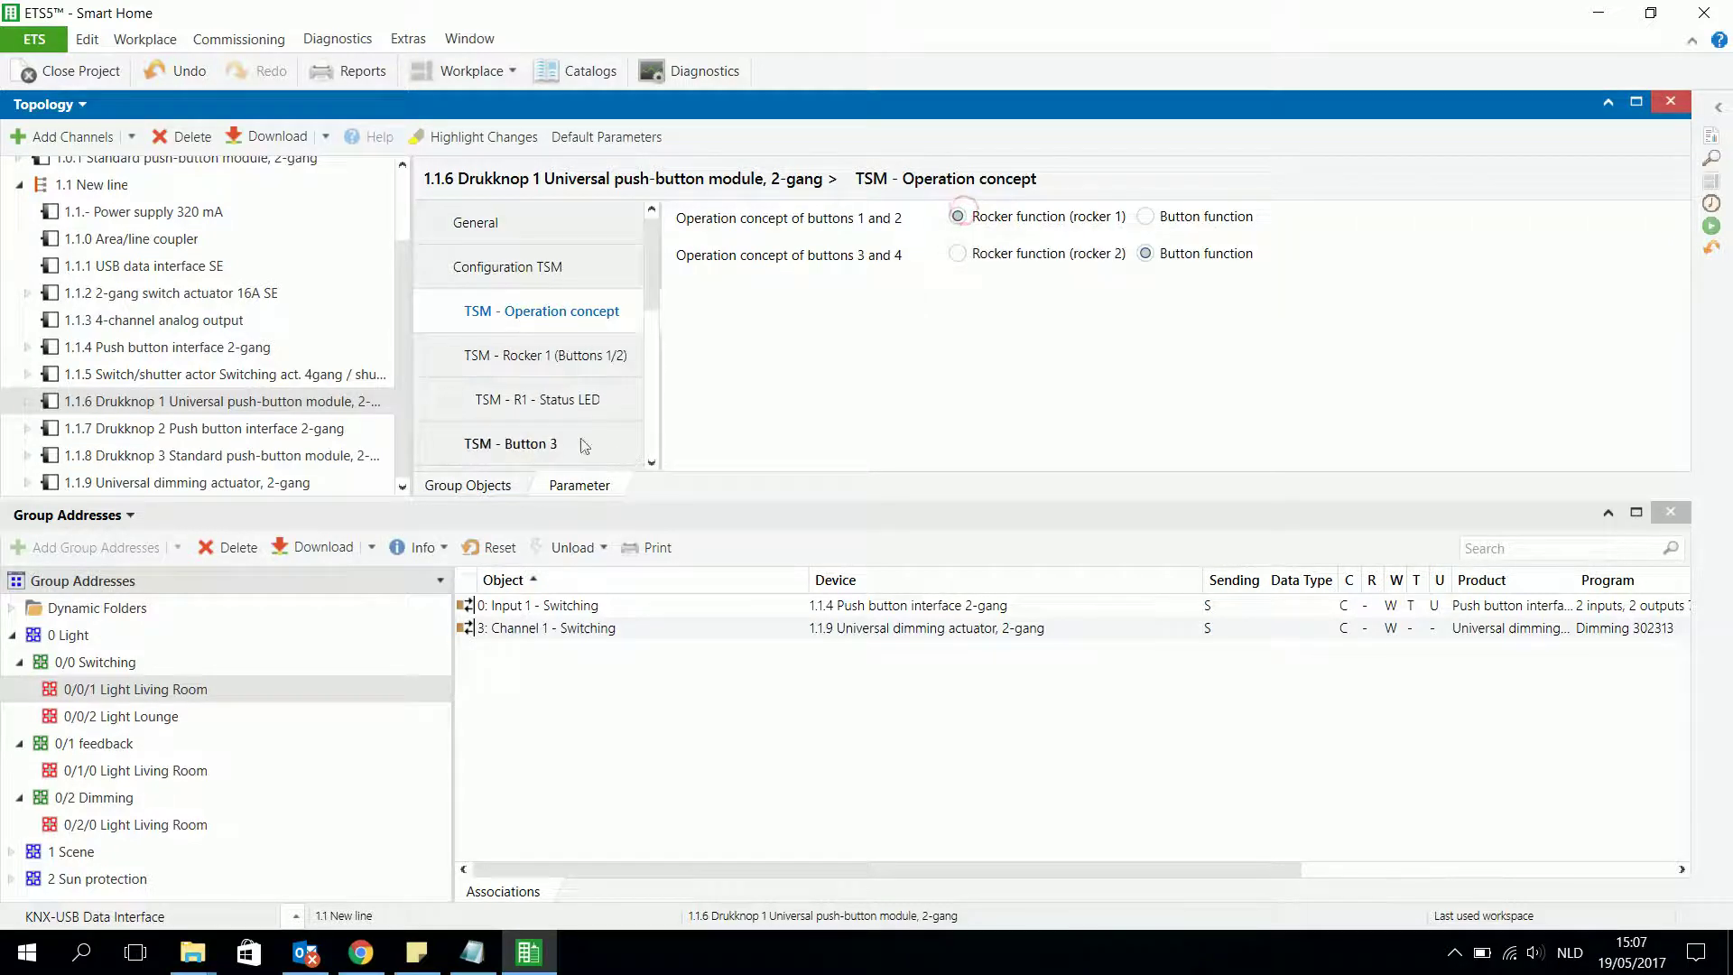
# Set Rocker 1's function to Dimming and return to the group objects list.
pyautogui.click(529, 359)
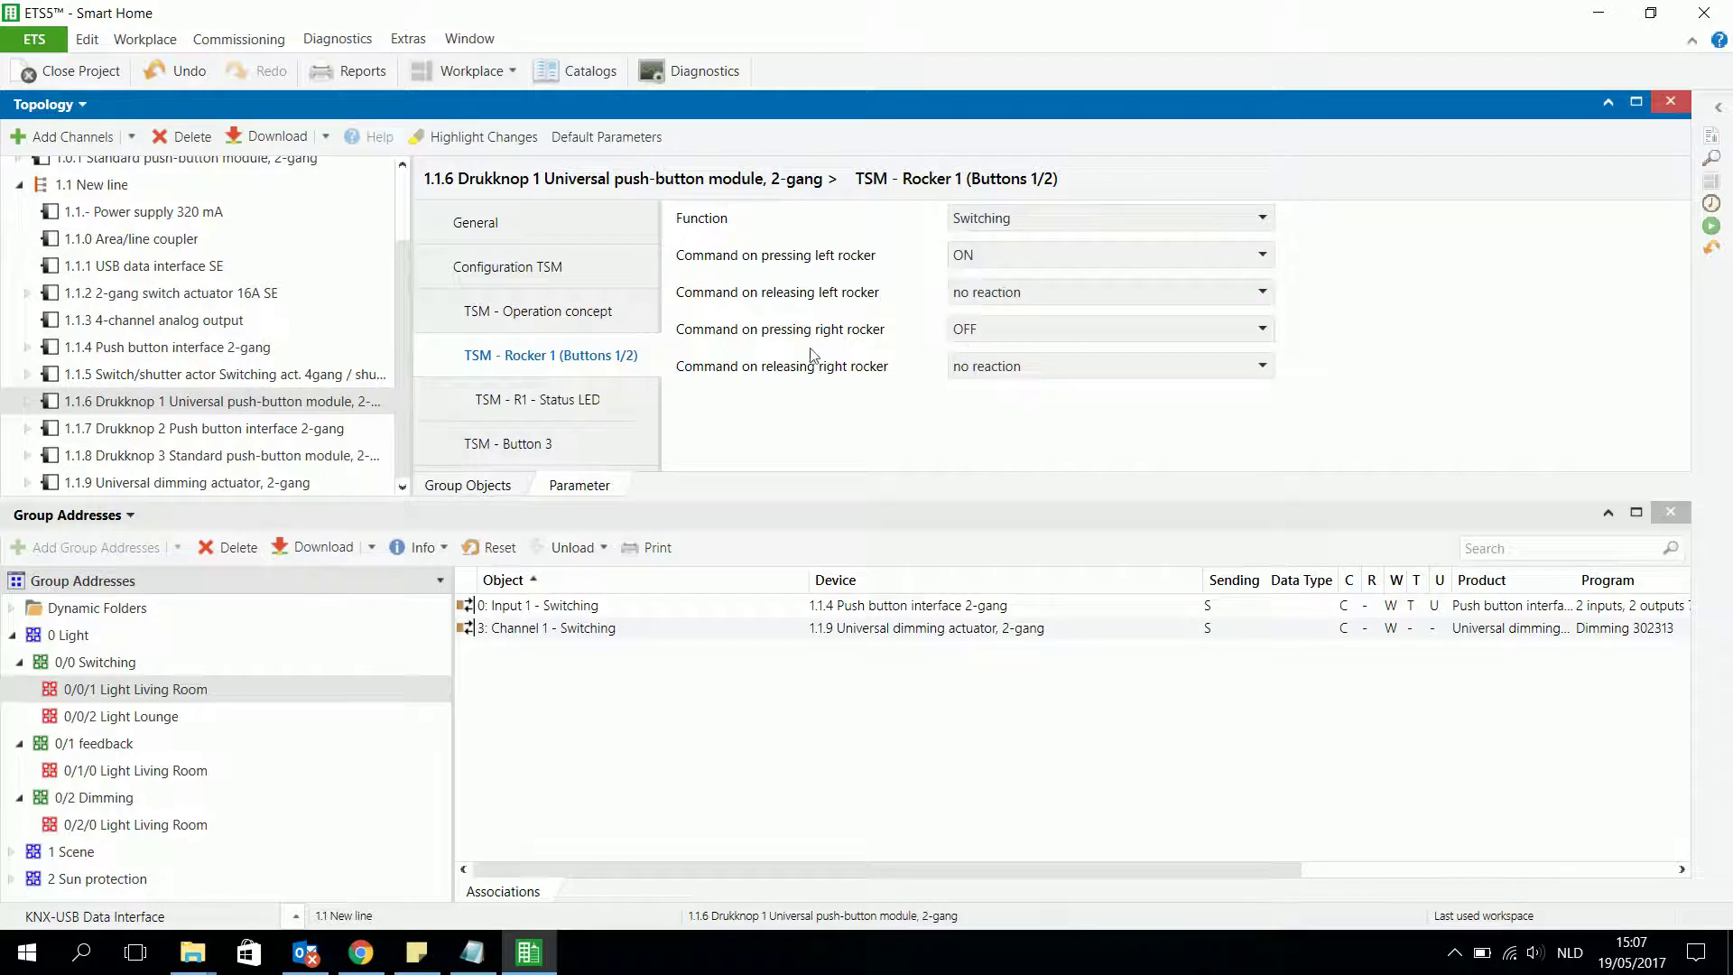
pyautogui.click(1009, 220)
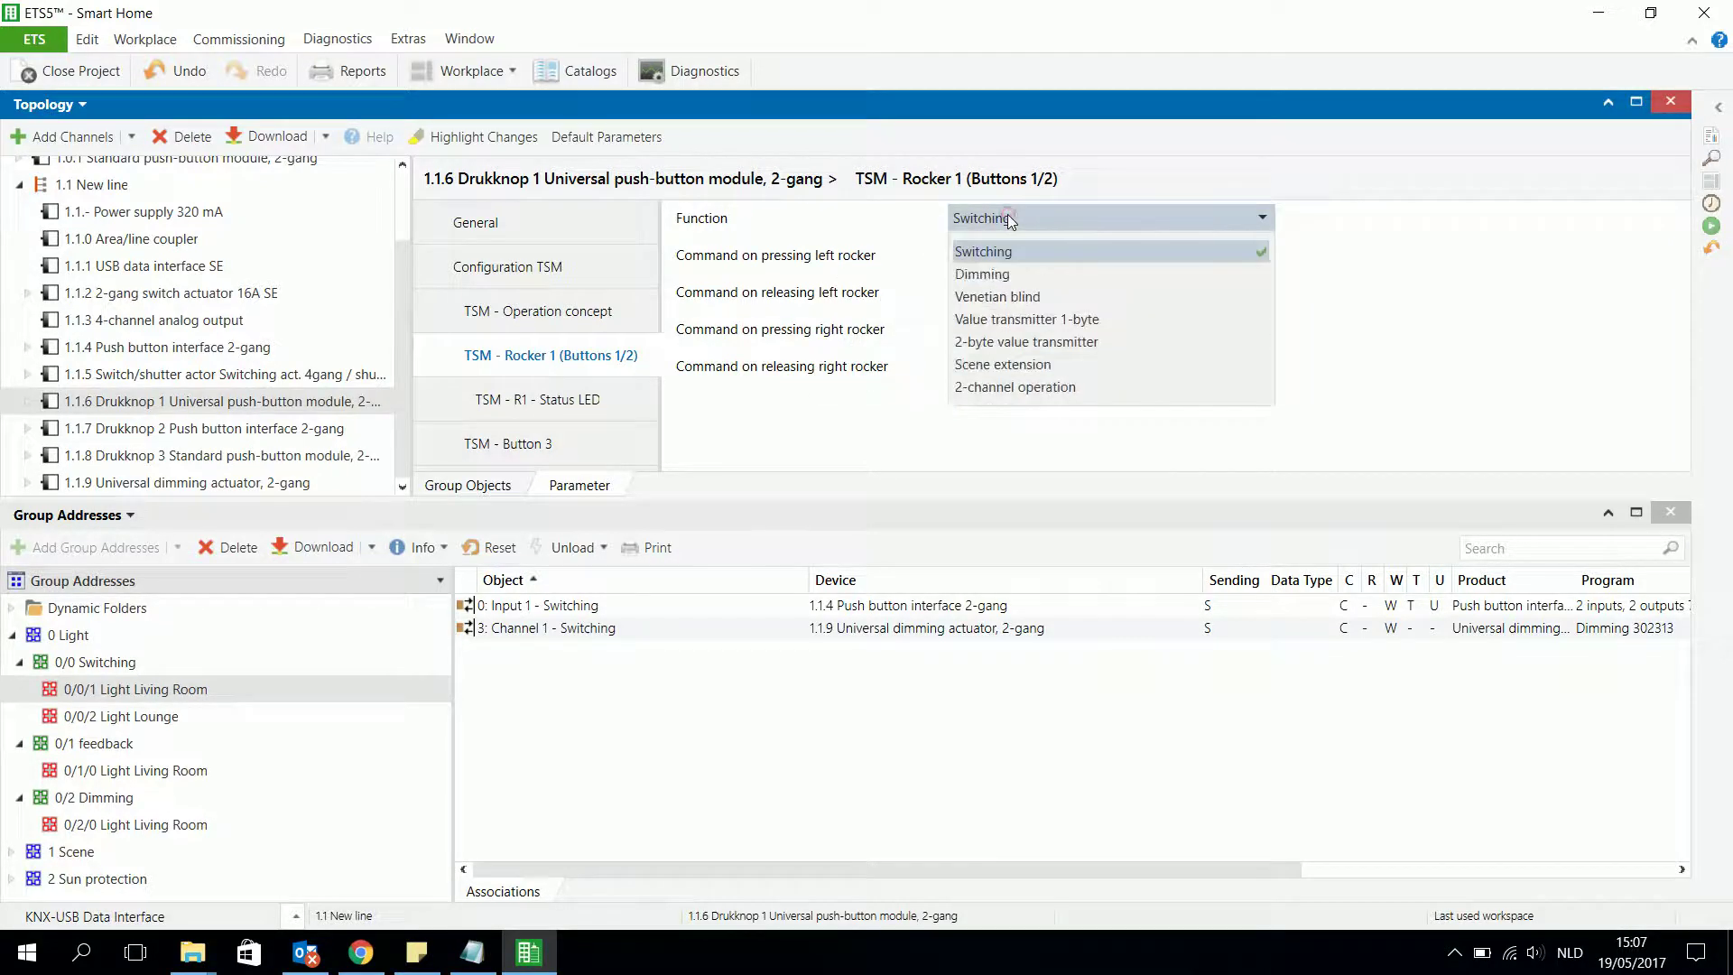
pyautogui.click(1009, 272)
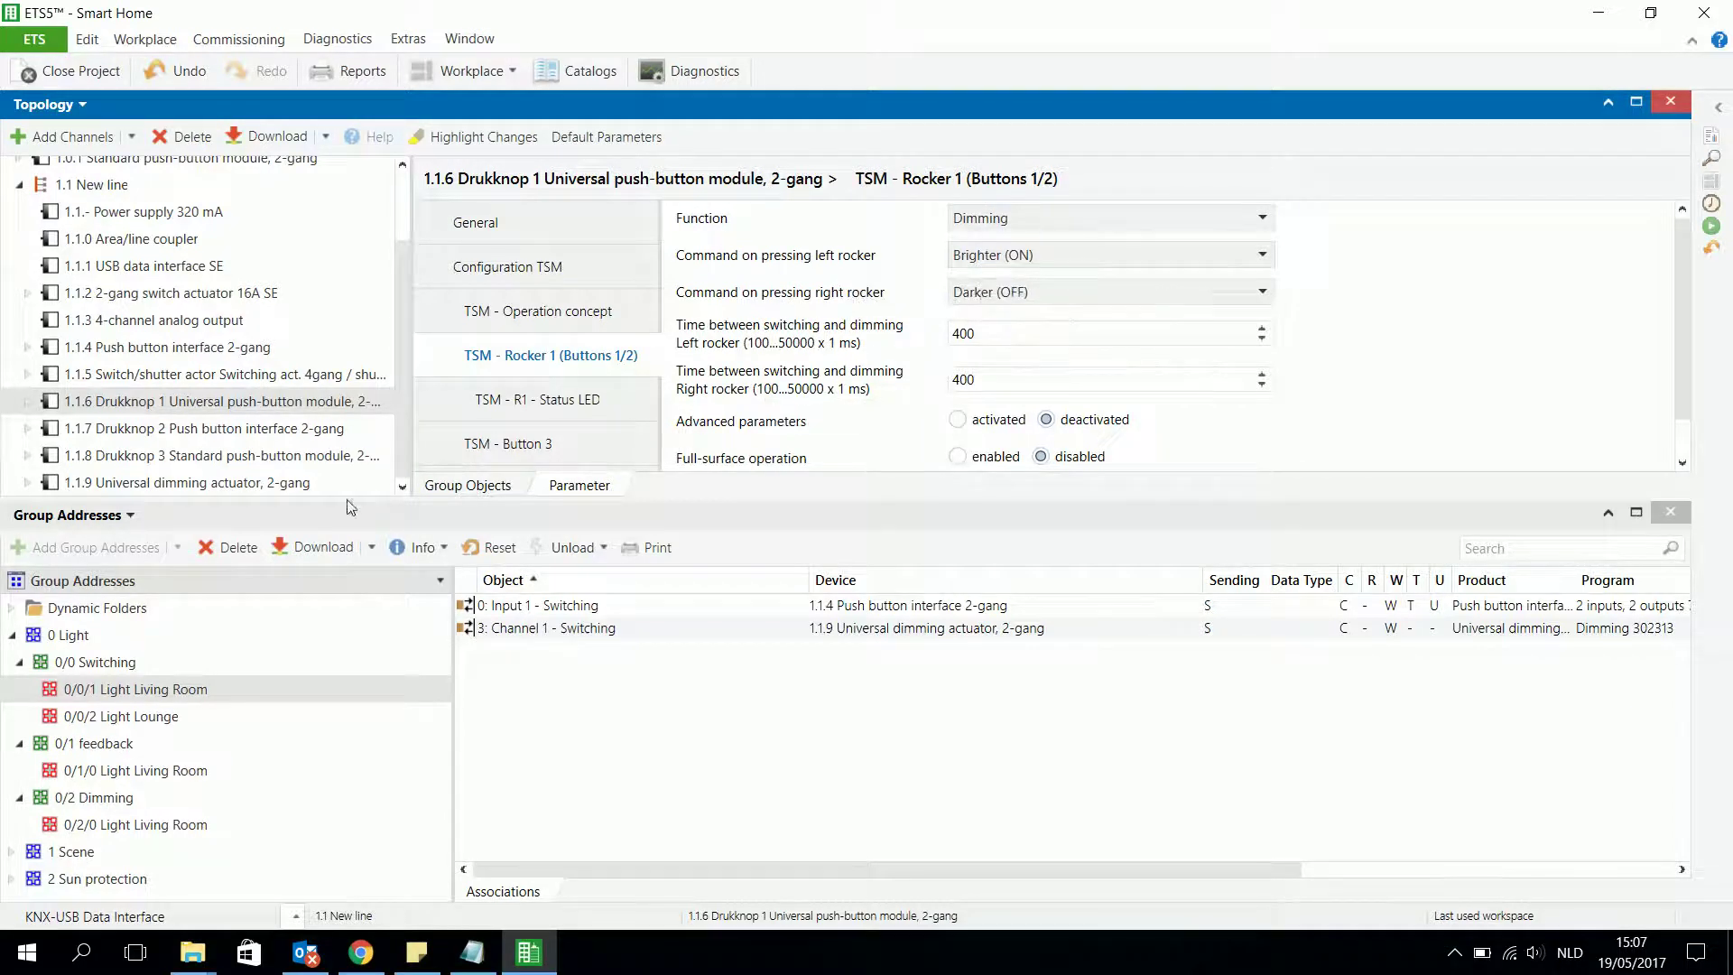
pyautogui.click(459, 488)
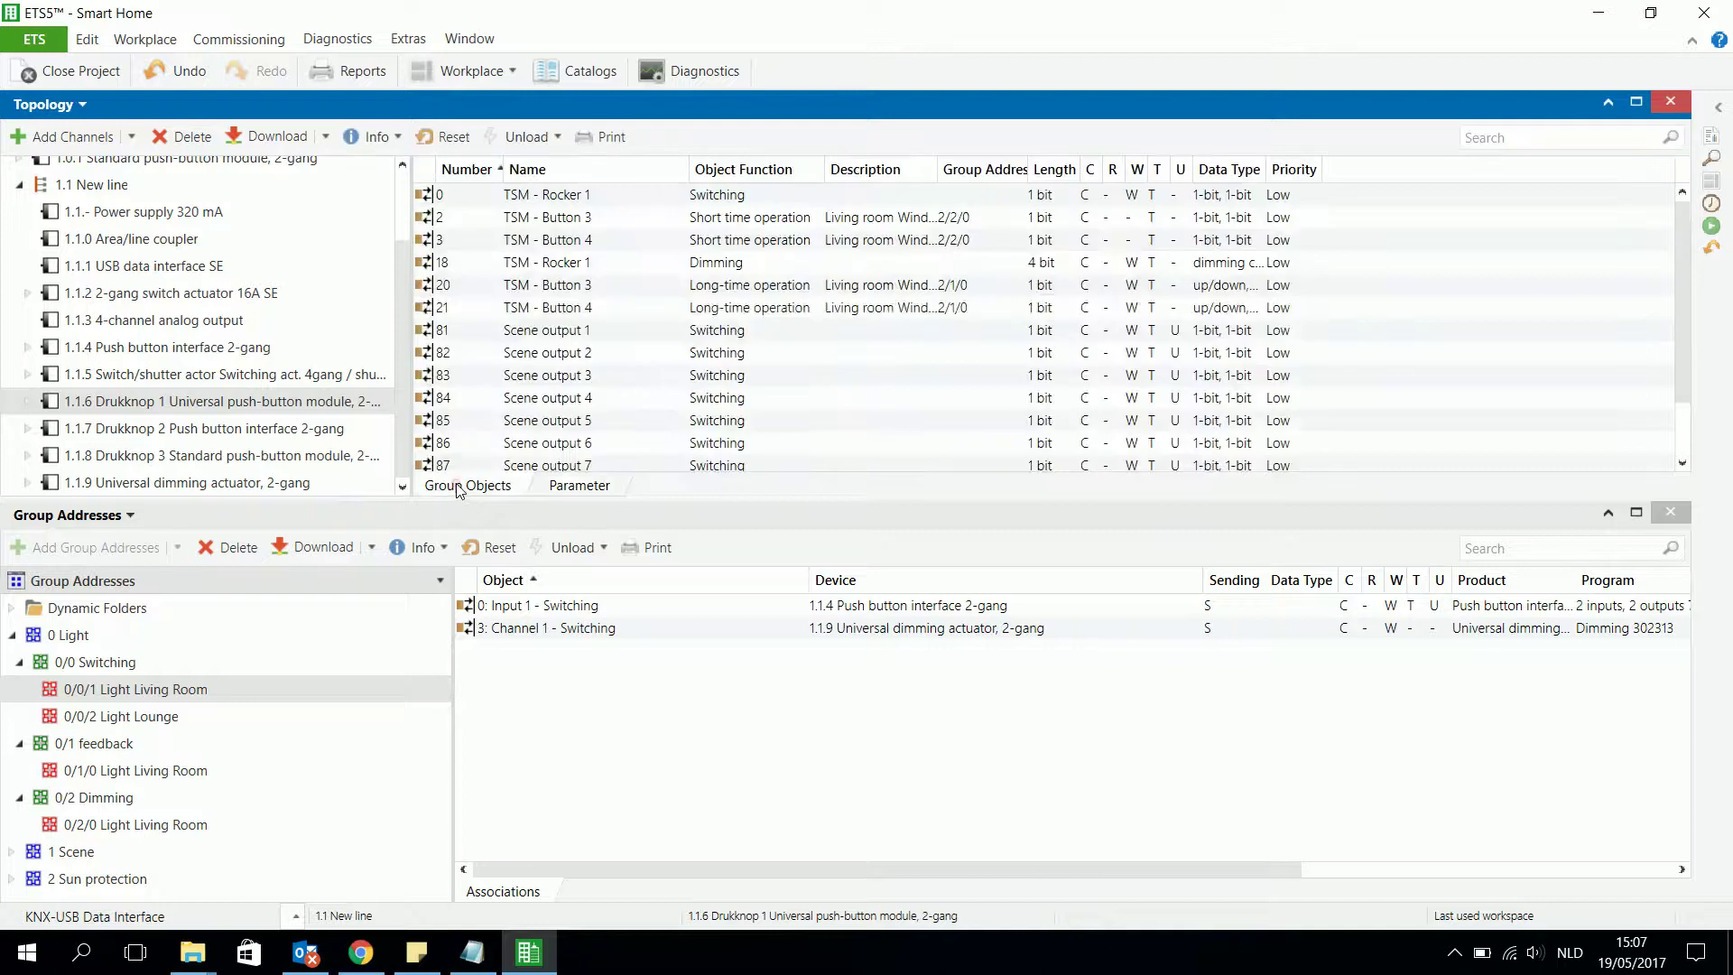
# Link group object 0 TSM - Rocker 1 Switching to 0/0/1 Light Living Room, then select 0/2/0.
pyautogui.click(619, 200)
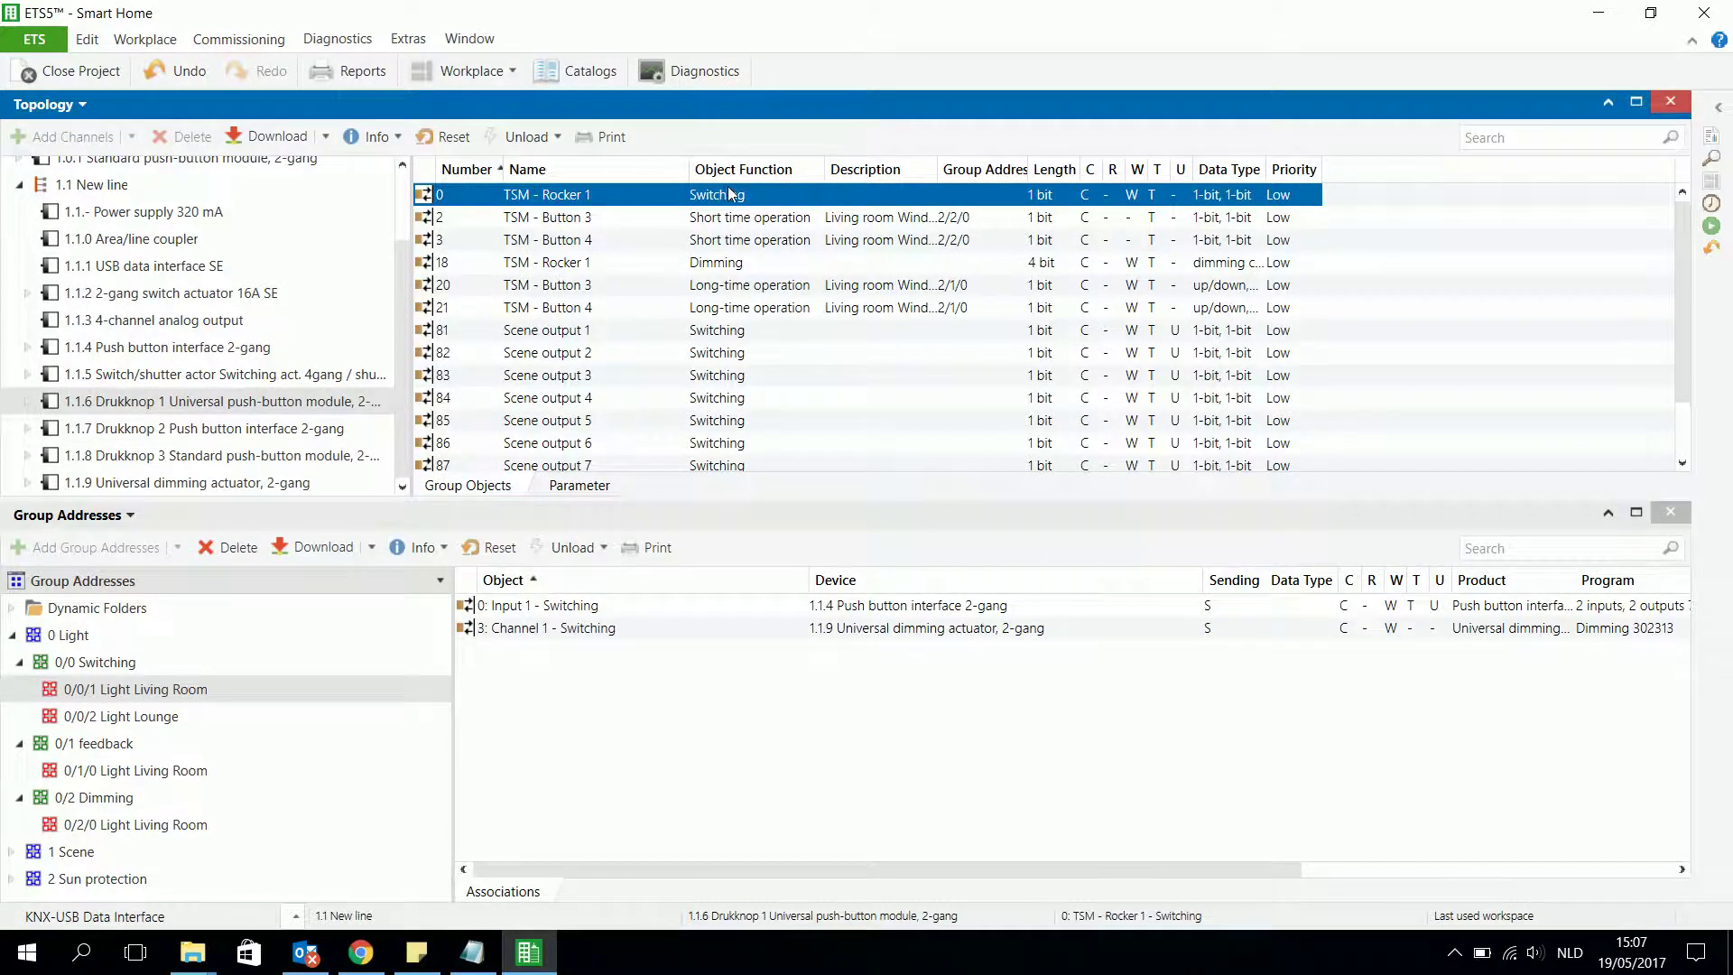
pyautogui.click(632, 265)
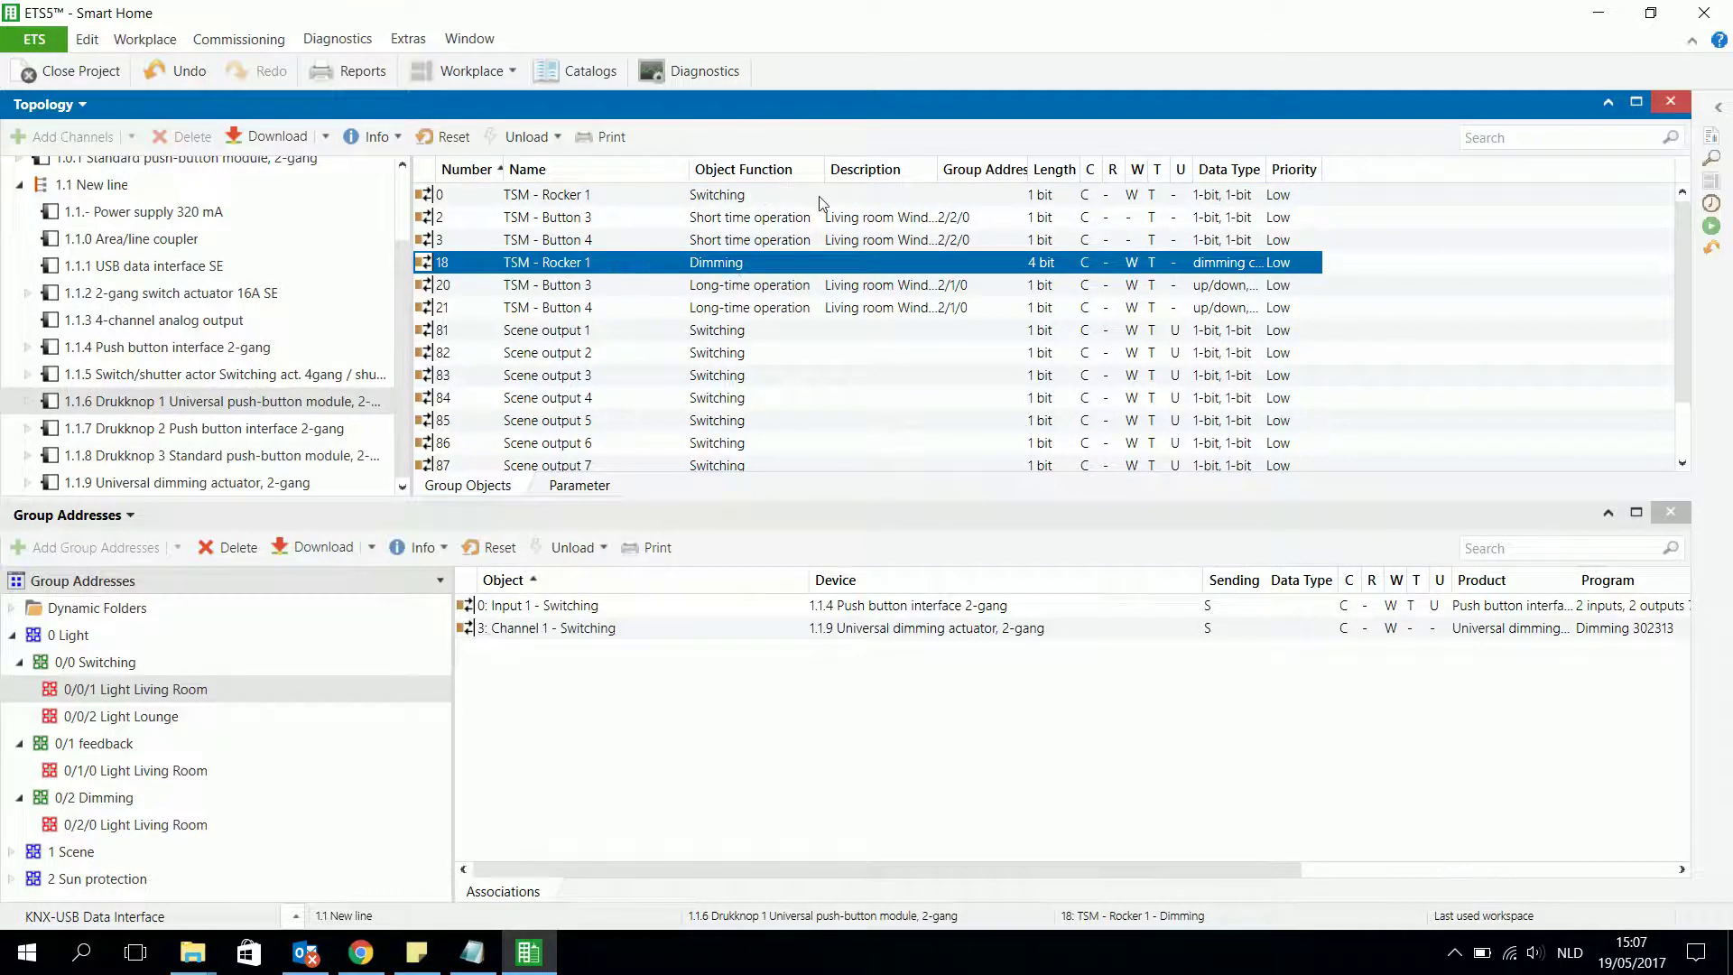
pyautogui.click(776, 200)
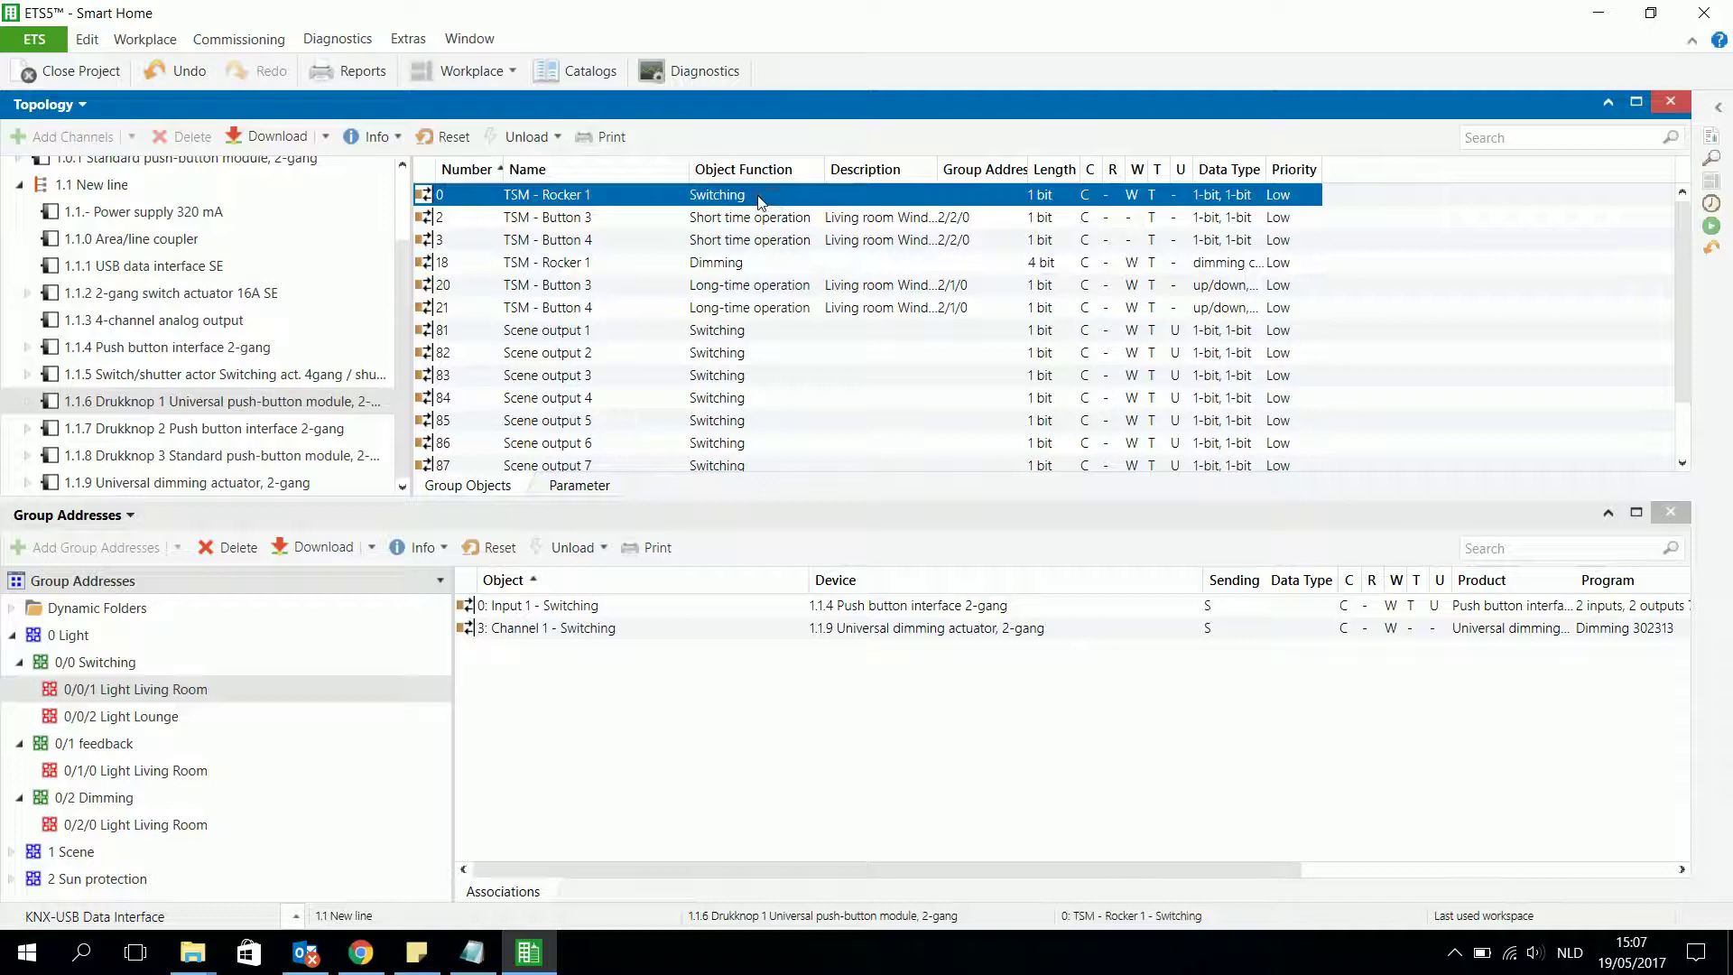
pyautogui.moveTo(758, 200); pyautogui.dragTo(578, 700)
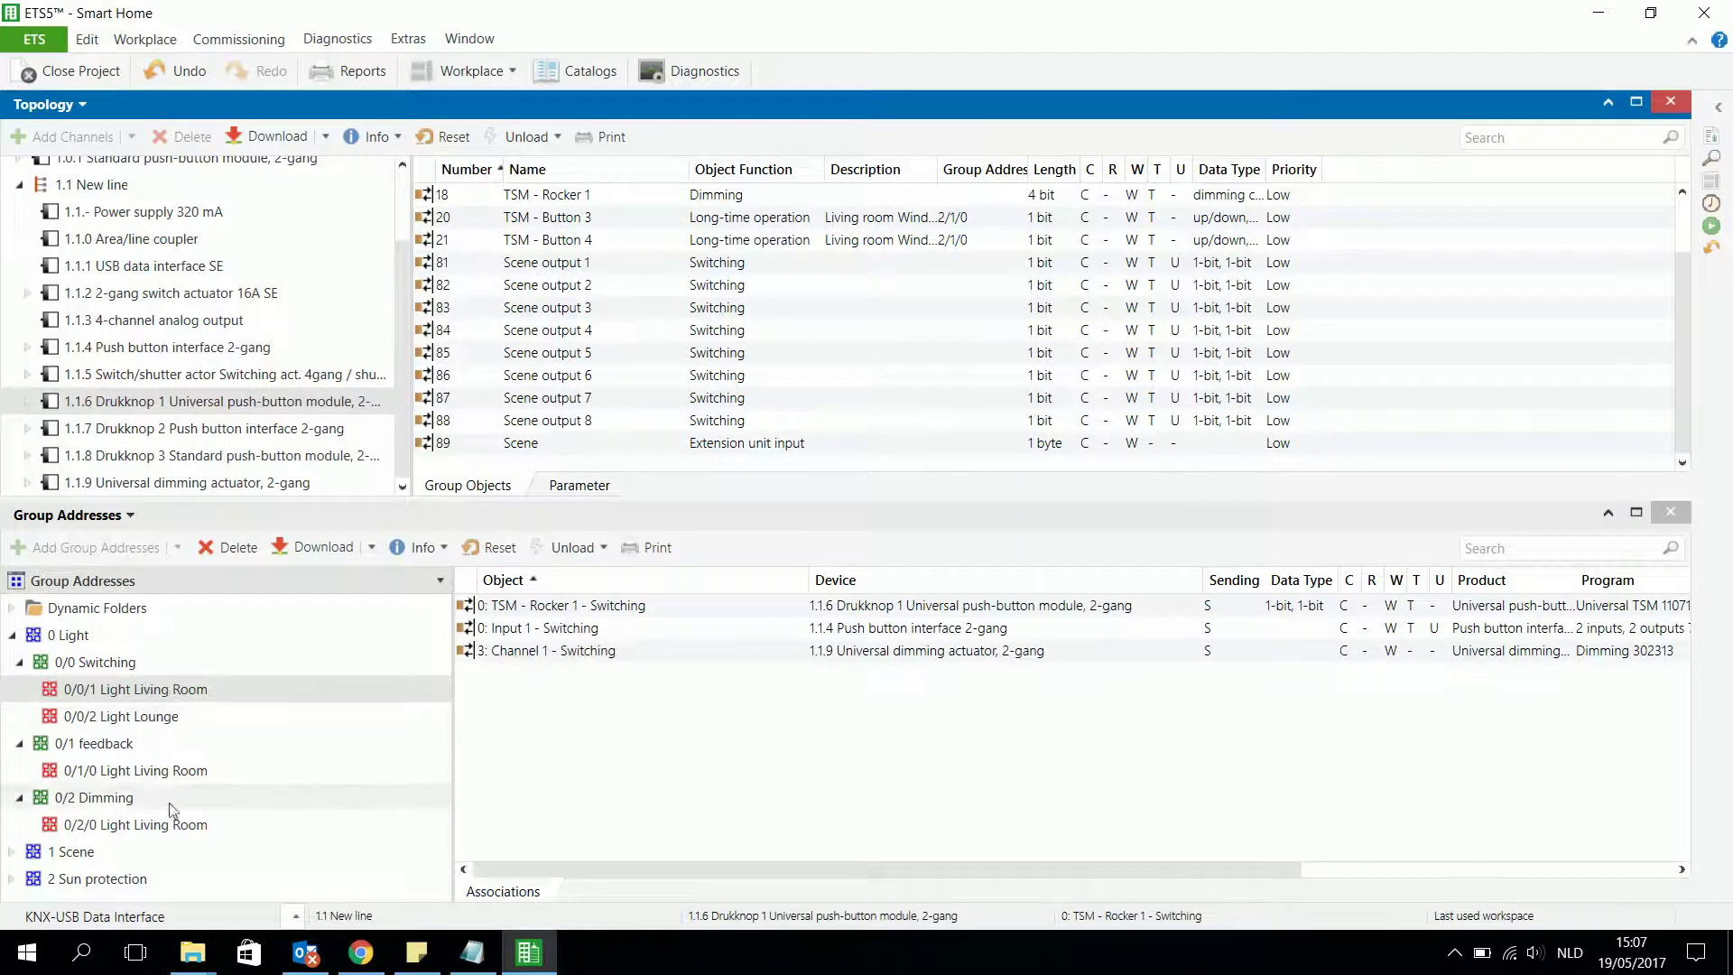
pyautogui.click(178, 824)
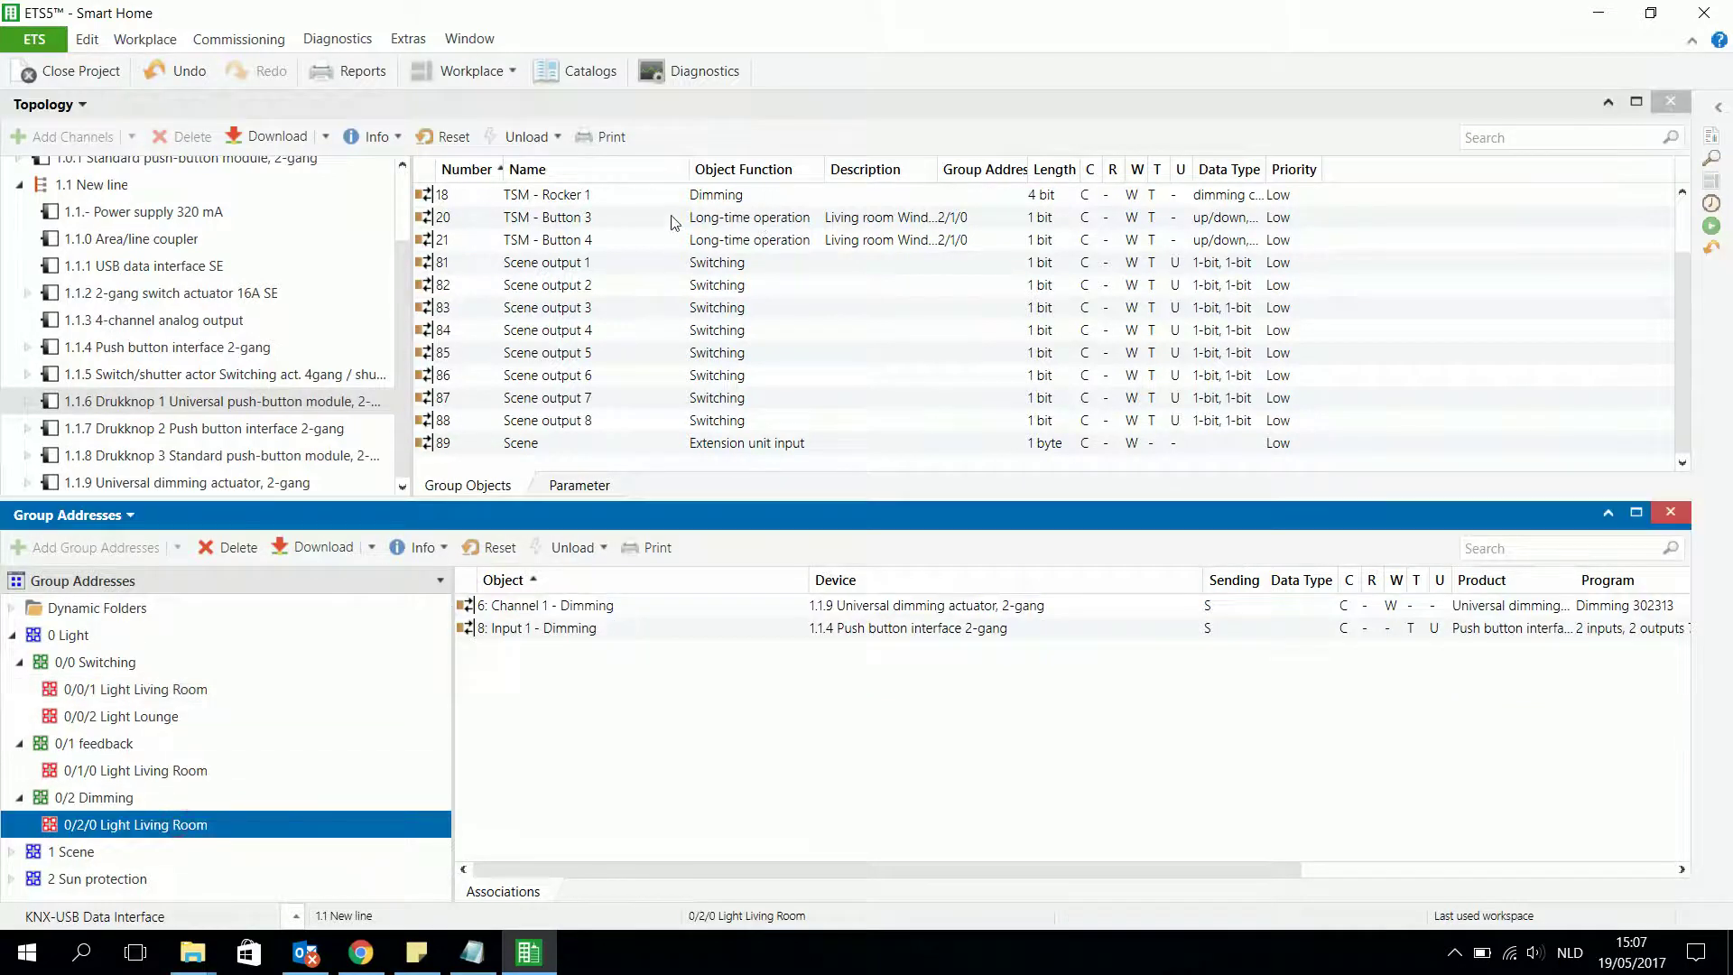
pyautogui.click(705, 197)
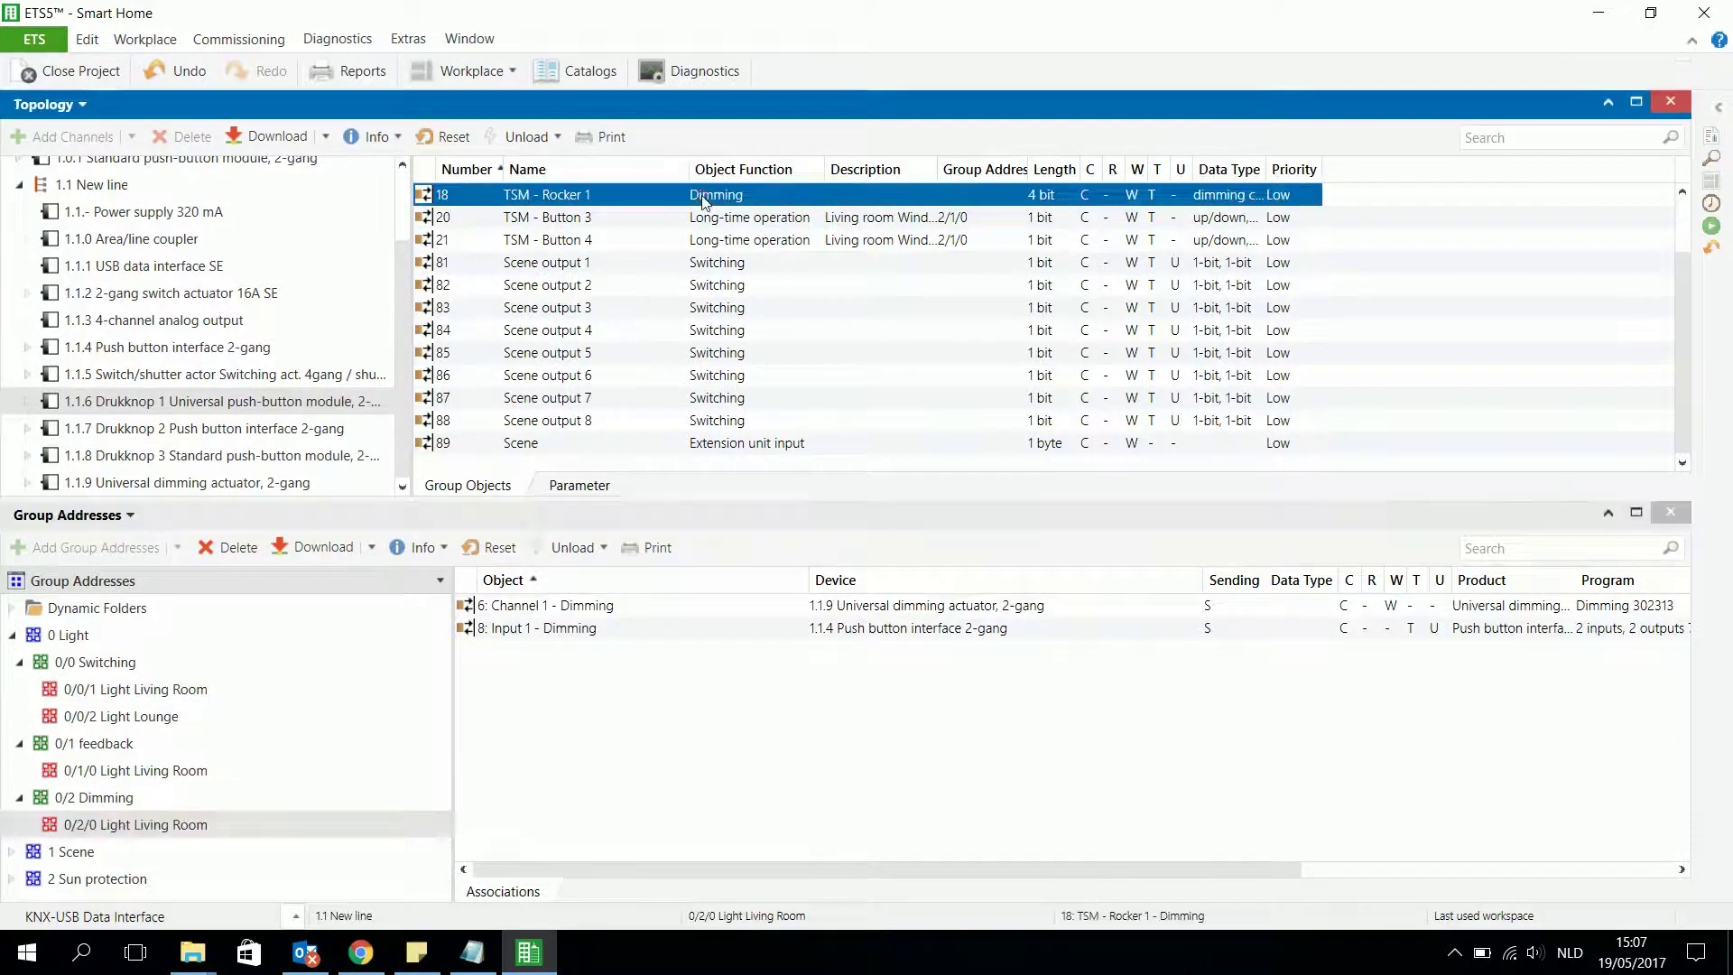
# Add group object 18 TSM - Rocker 1 Dimming to 0/2/0's associations, then check 0/0/1's links.
pyautogui.moveTo(706, 201); pyautogui.dragTo(635, 722)
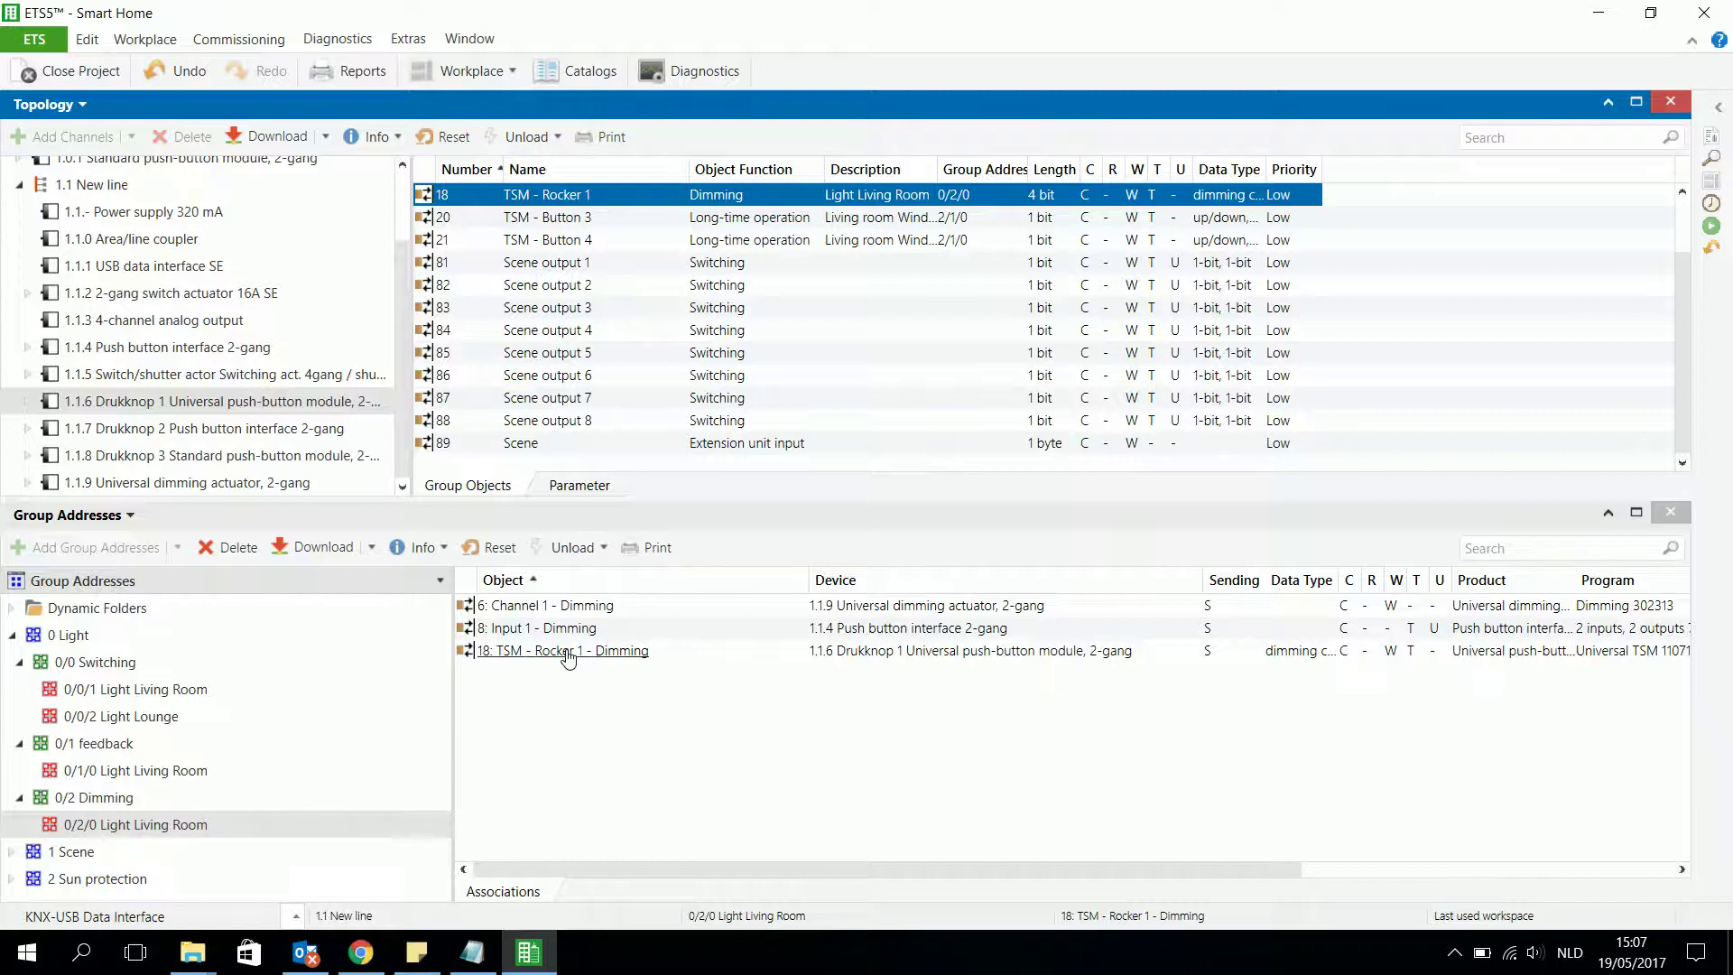
pyautogui.click(257, 689)
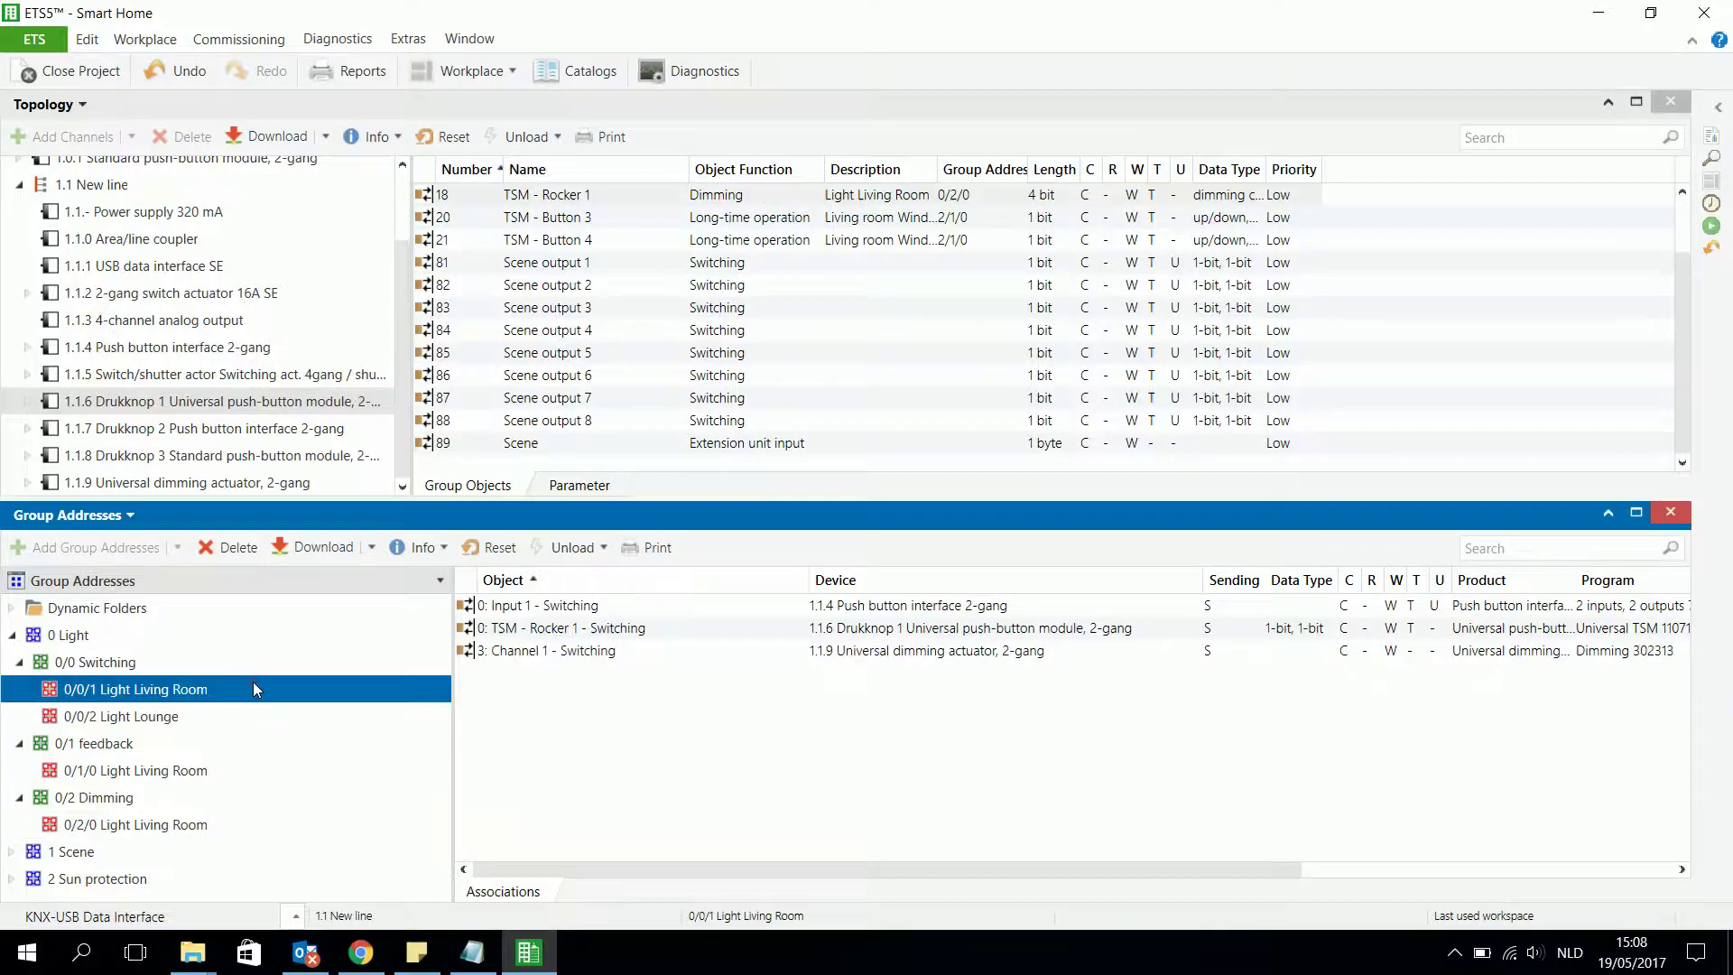